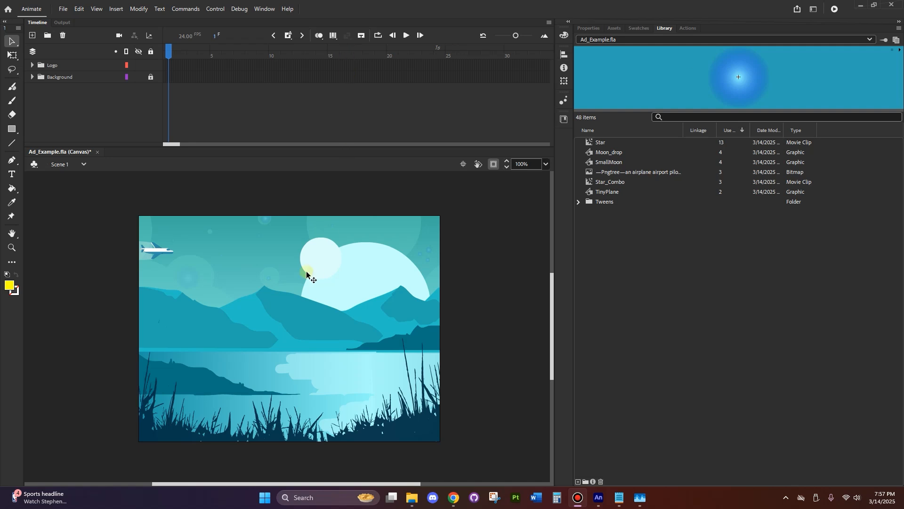
Go to the home screen and start setting up a new file
left_click(61, 10)
left_click(8, 8)
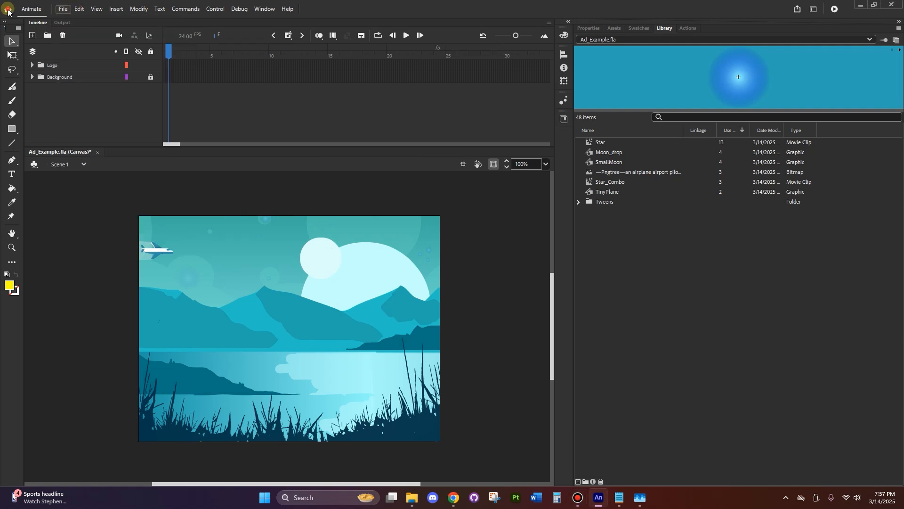
left_click(8, 8)
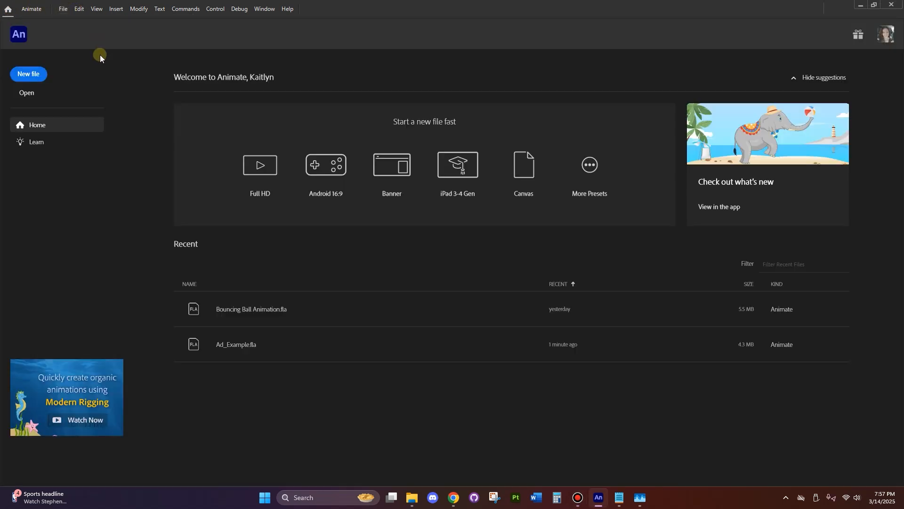
left_click(27, 80)
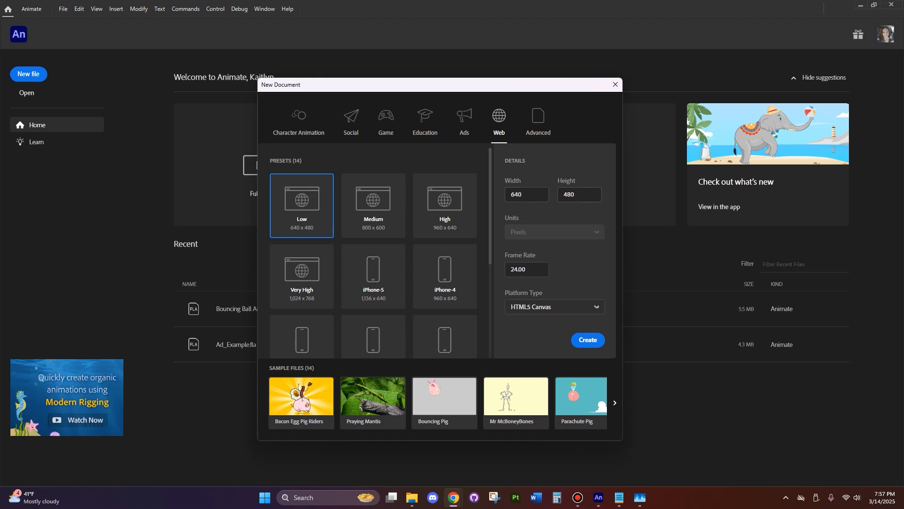
Consult the banner-size graphic on the browser's assignment page and set the new document to 300 × 250 with platform type HTML5 Canvas
left_click_drag(903, 141, 323, 45)
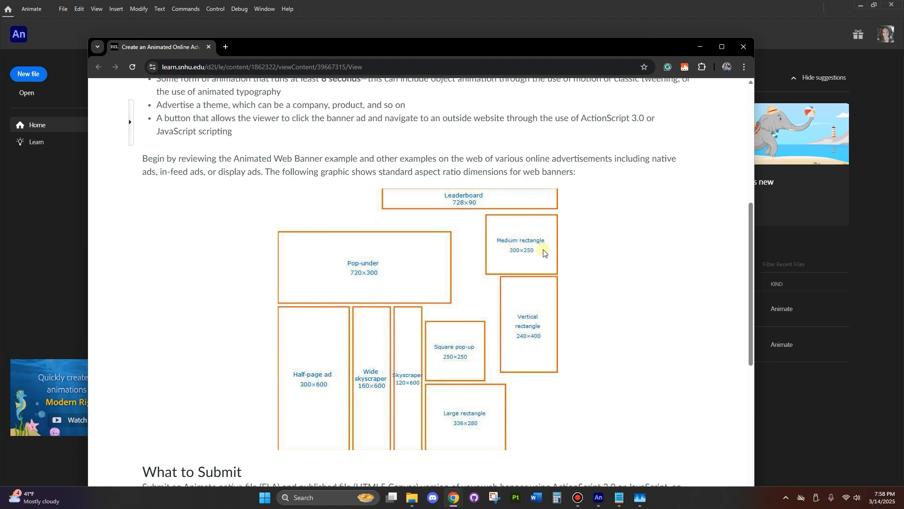
left_click_drag(523, 49, 903, 62)
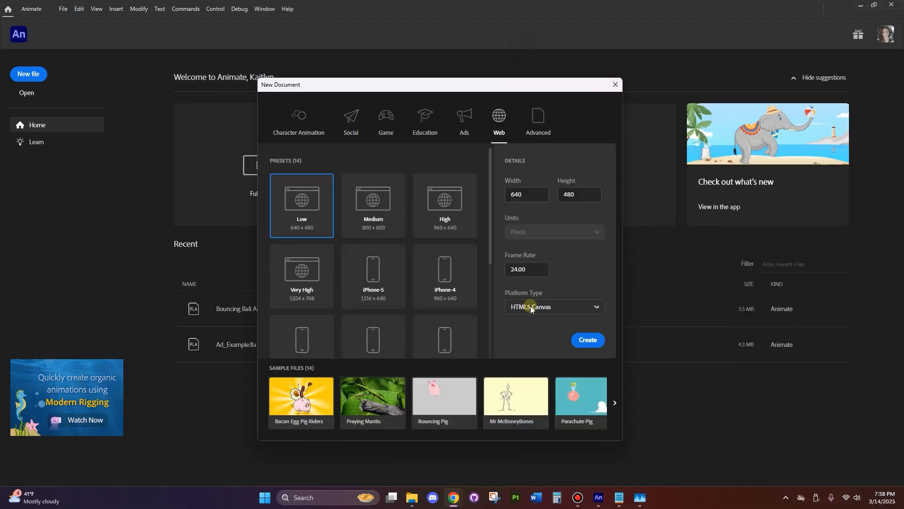
left_click(504, 194)
type("300")
key("Tab")
type("250")
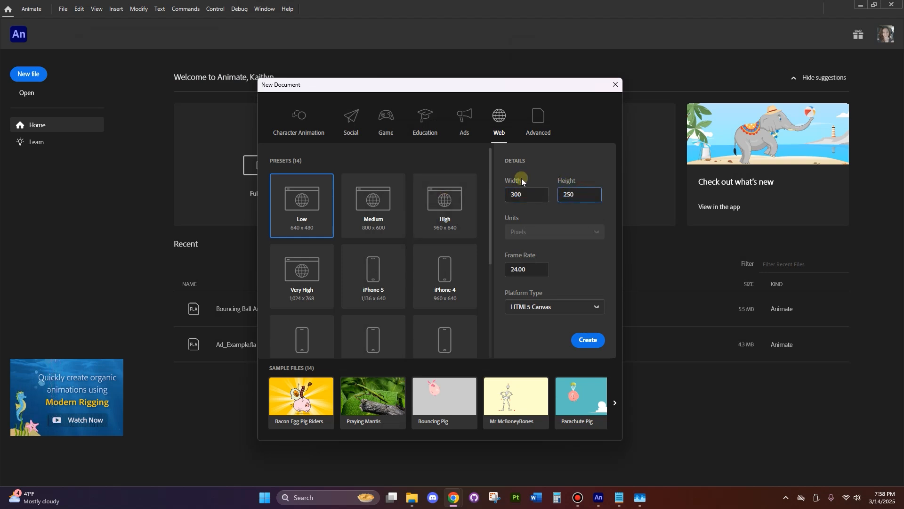
left_click(589, 267)
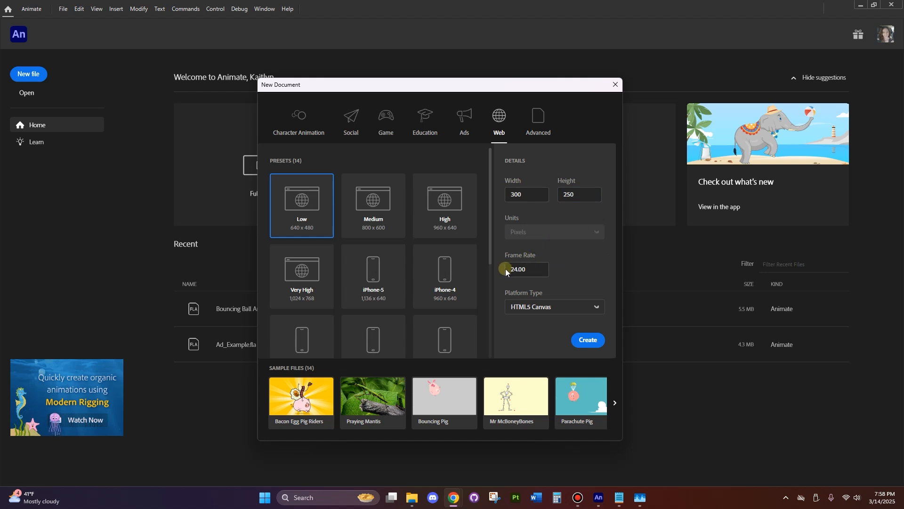
left_click(559, 307)
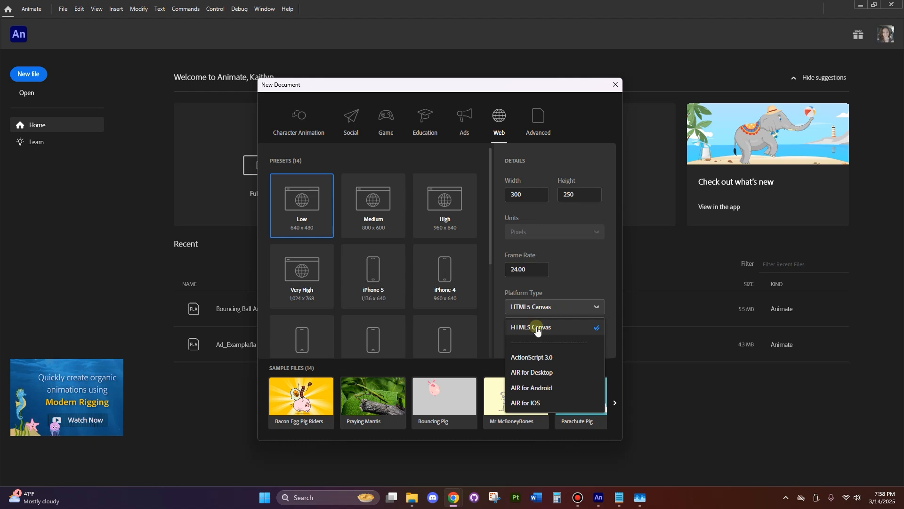
left_click(519, 327)
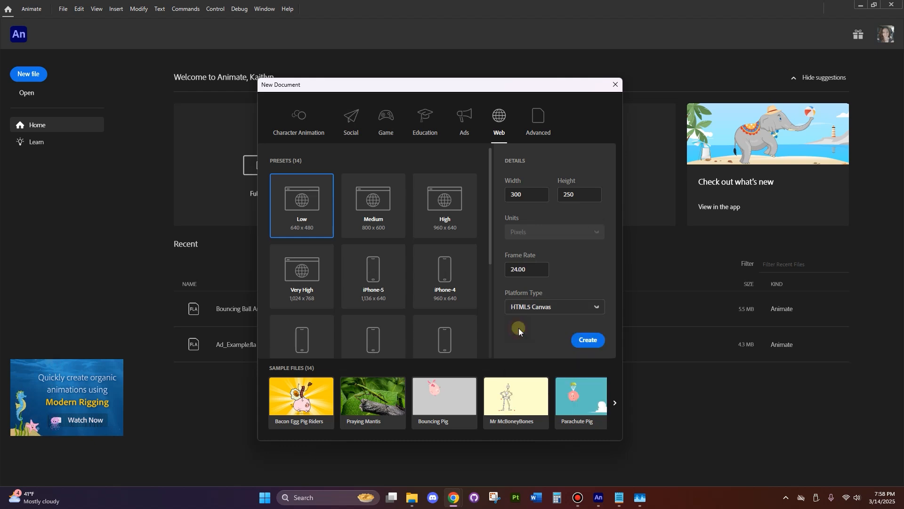
Review the submission instructions and rubric on the browser's assignment page for the HTML5 Canvas package and JavaScript button requirements
left_click_drag(903, 211, 387, 51)
scroll(427, 260, "down", 5)
scroll(428, 260, "down", 3)
left_click_drag(384, 238, 454, 239)
left_click_drag(347, 256, 285, 255)
left_click(357, 259)
scroll(416, 283, "up", 1)
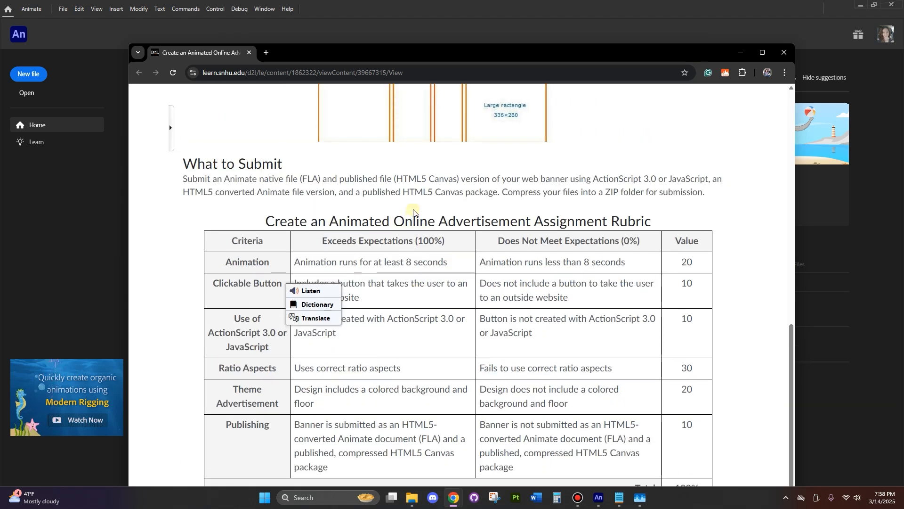
left_click_drag(404, 192, 497, 192)
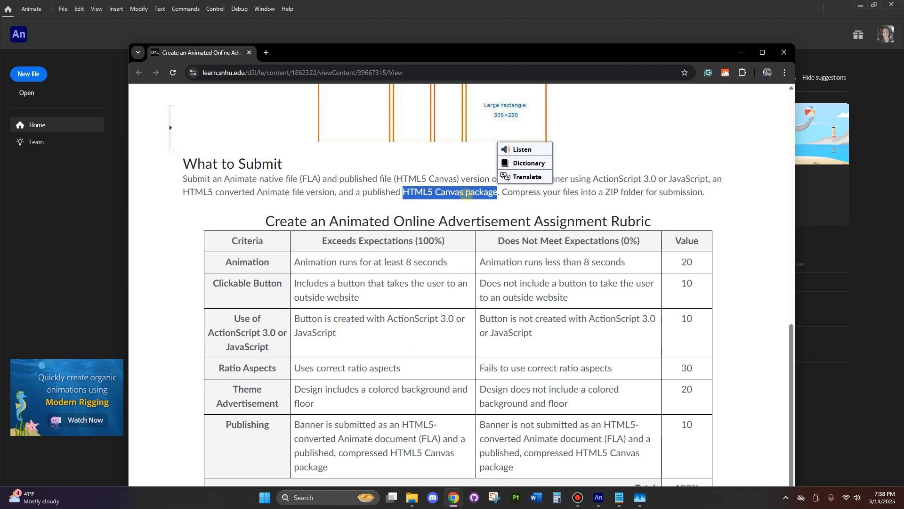
left_click(352, 216)
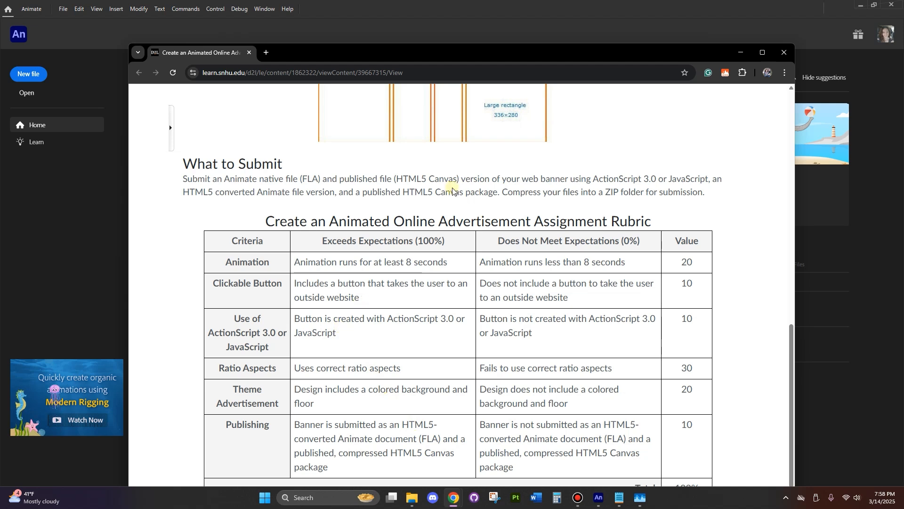
left_click_drag(404, 191, 489, 192)
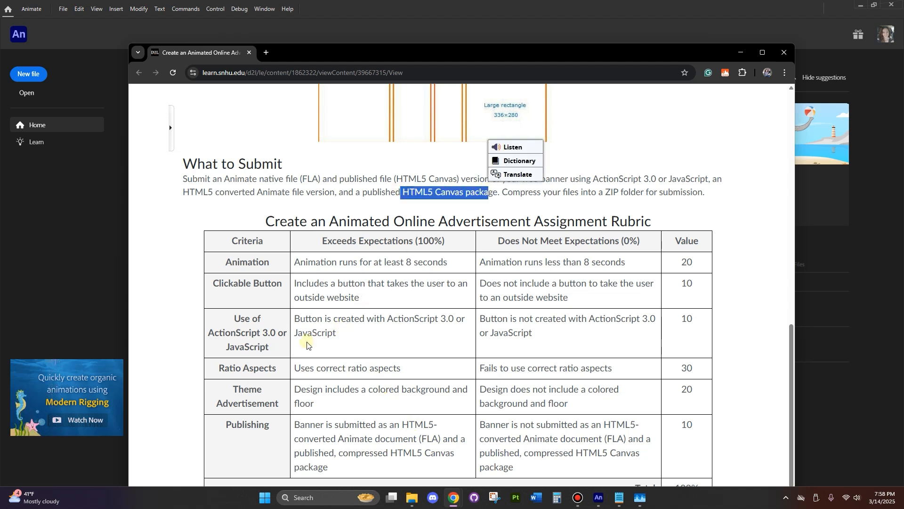
left_click(322, 347)
left_click_drag(348, 334, 288, 334)
left_click(365, 344)
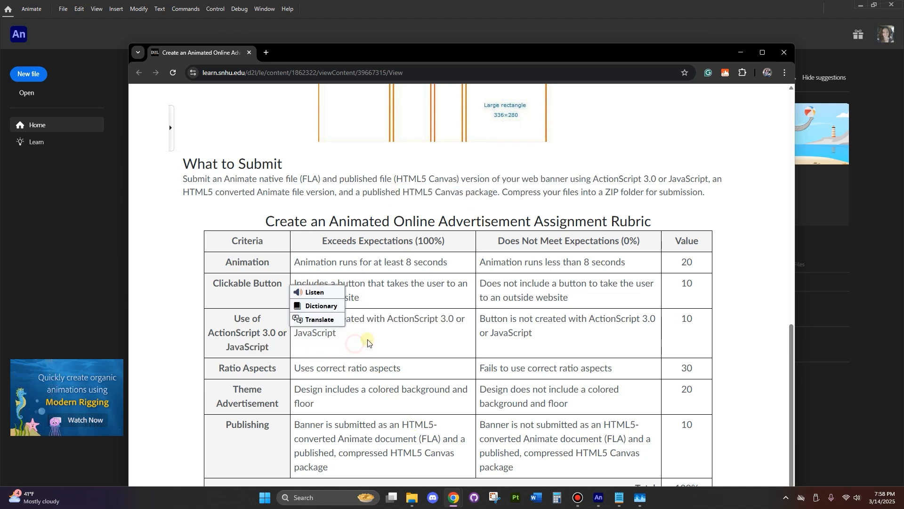
left_click_drag(681, 52, 903, 109)
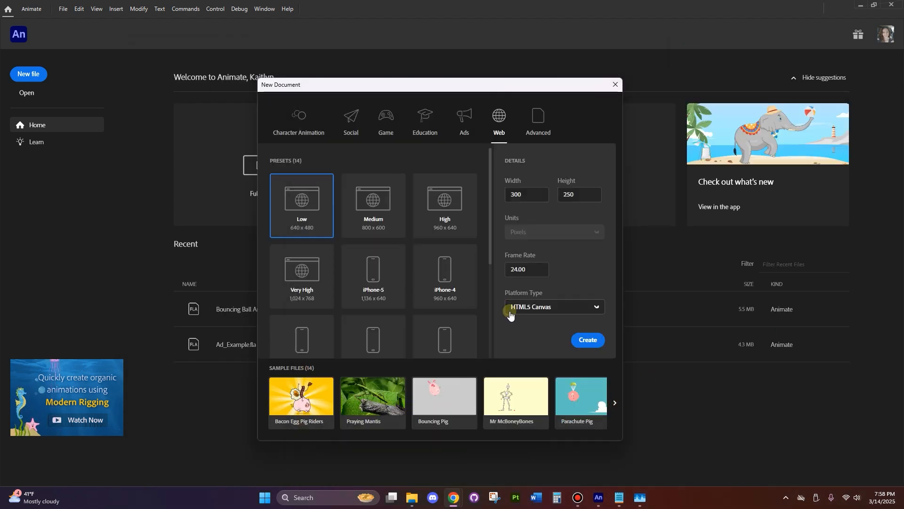
Create the new HTML5 Canvas document with the configured settings
left_click(588, 340)
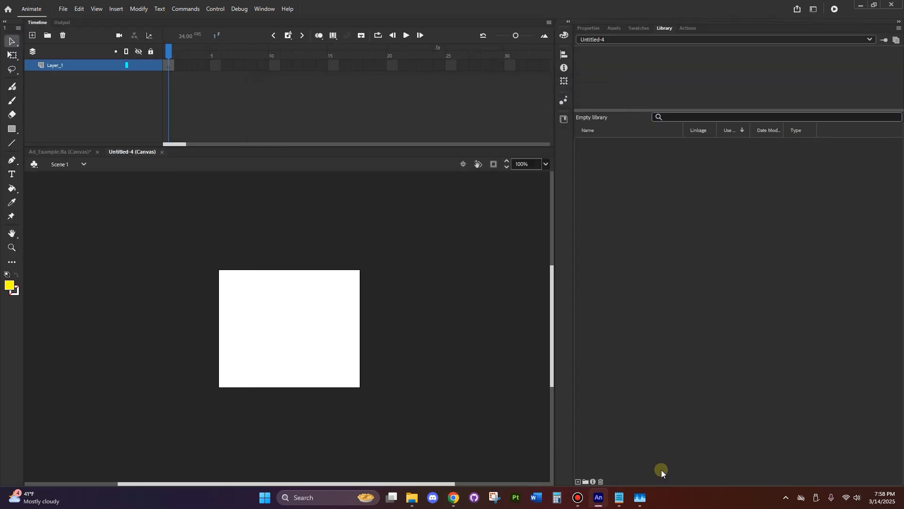
scroll(305, 347, "up", 1)
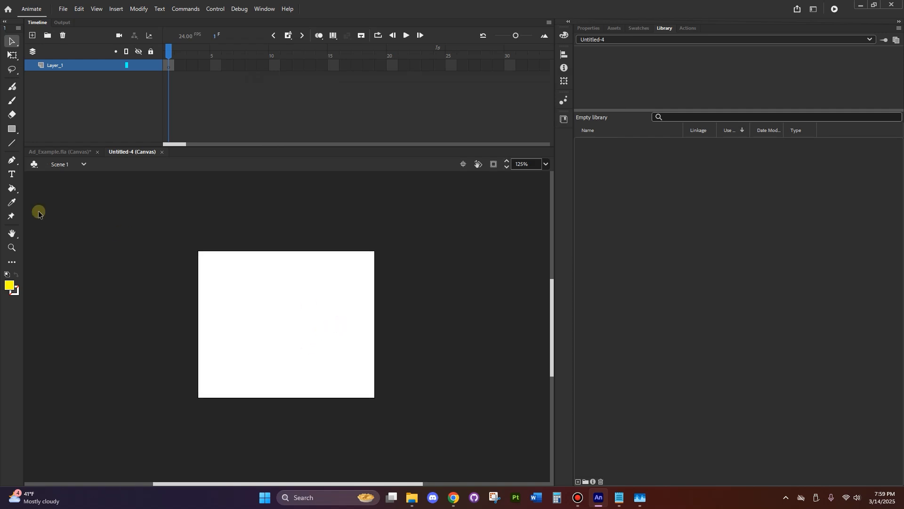
left_click(118, 10)
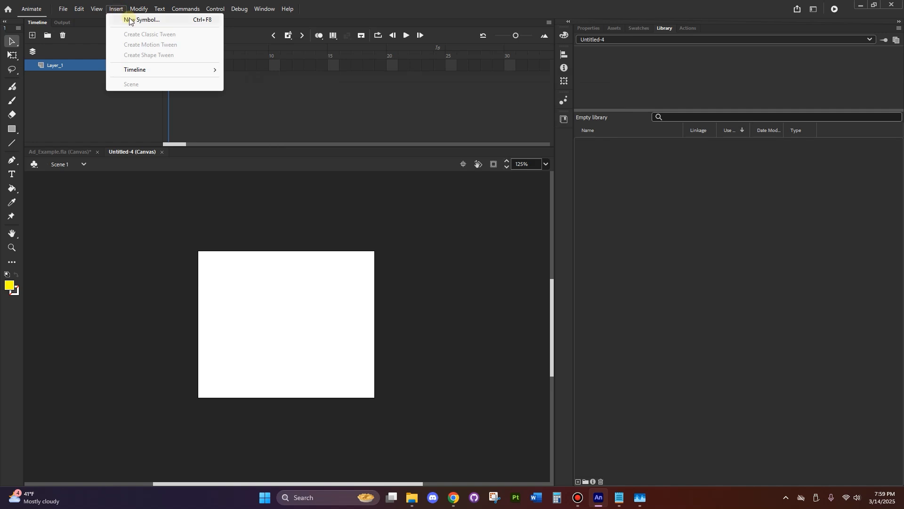
left_click(113, 244)
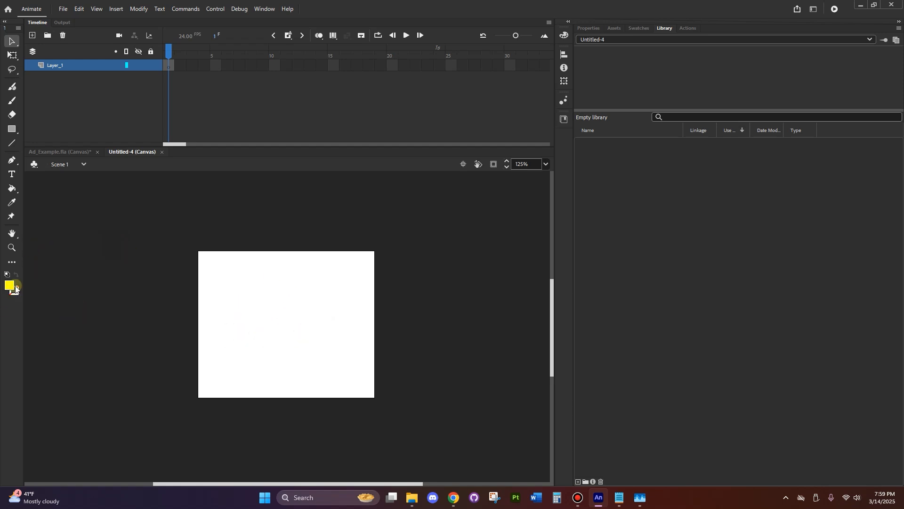
Draw a yellow rectangle near the middle of the stage and select its fill
left_click(11, 130)
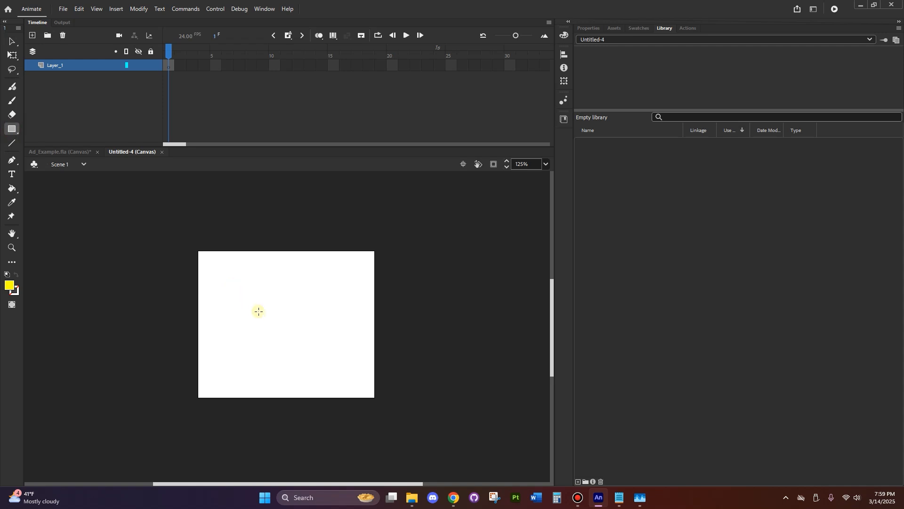
left_click_drag(260, 306, 321, 362)
left_click(12, 41)
left_click(280, 354)
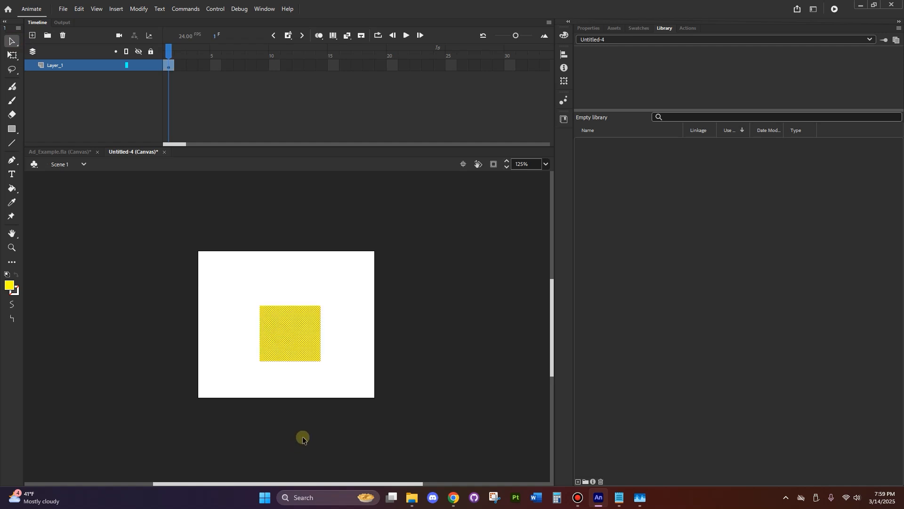
Convert the yellow rectangle to a Button symbol named "test" and deselect it
right_click(281, 332)
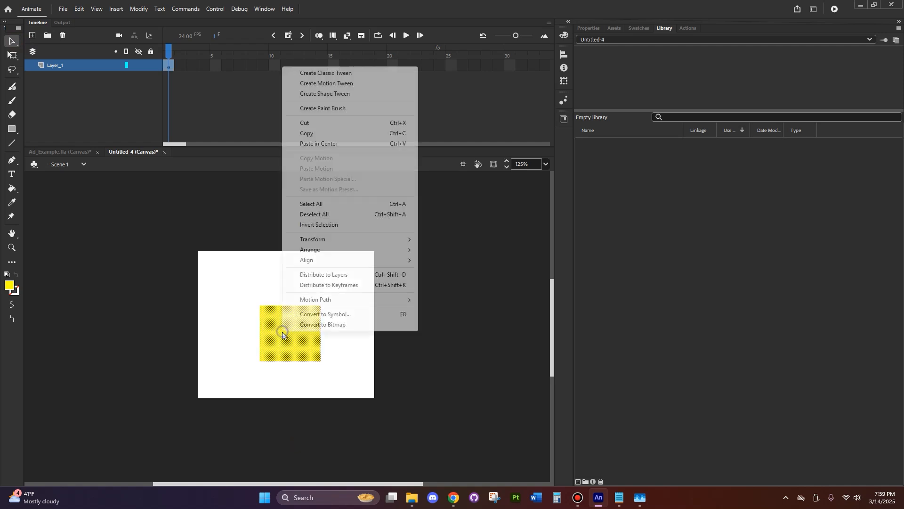
left_click(301, 315)
type("test")
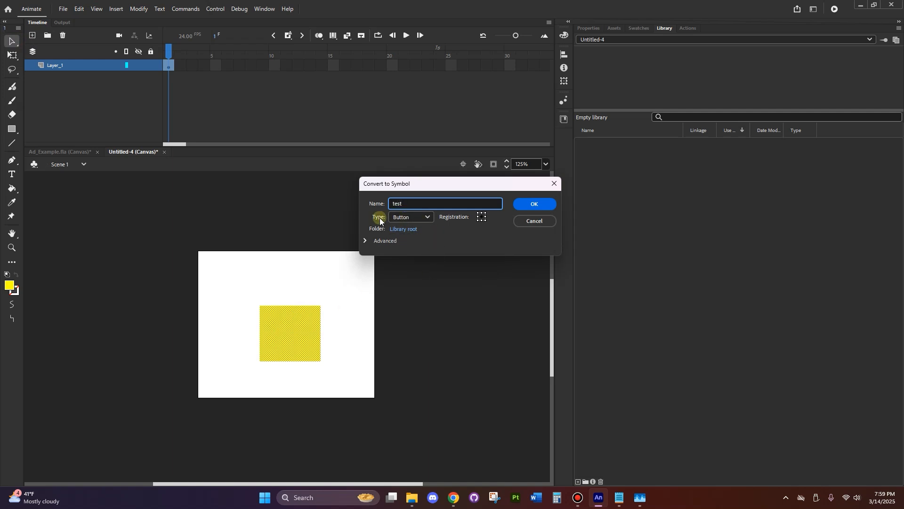
left_click(405, 218)
left_click(410, 242)
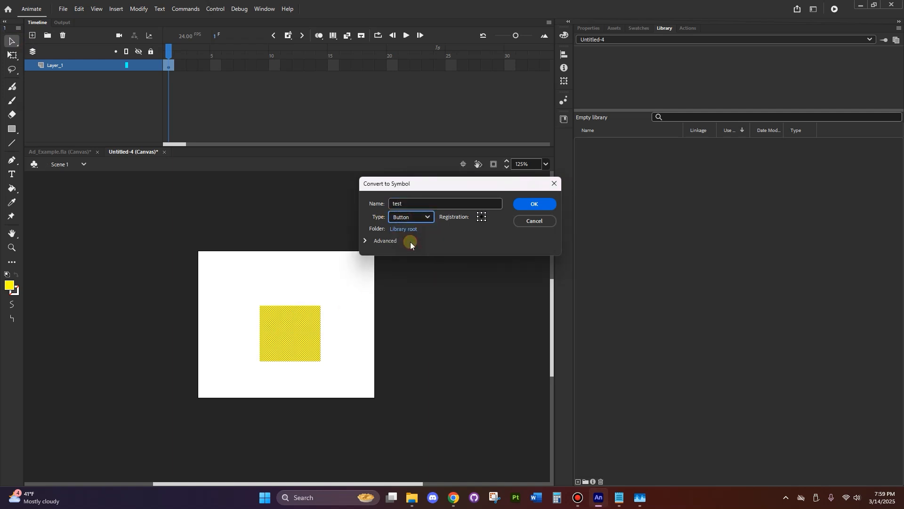
left_click(540, 203)
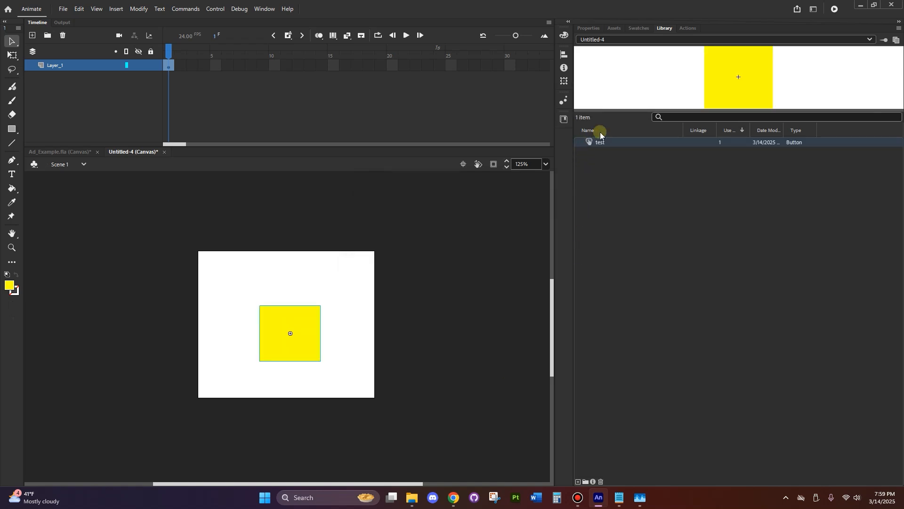
left_click(624, 158)
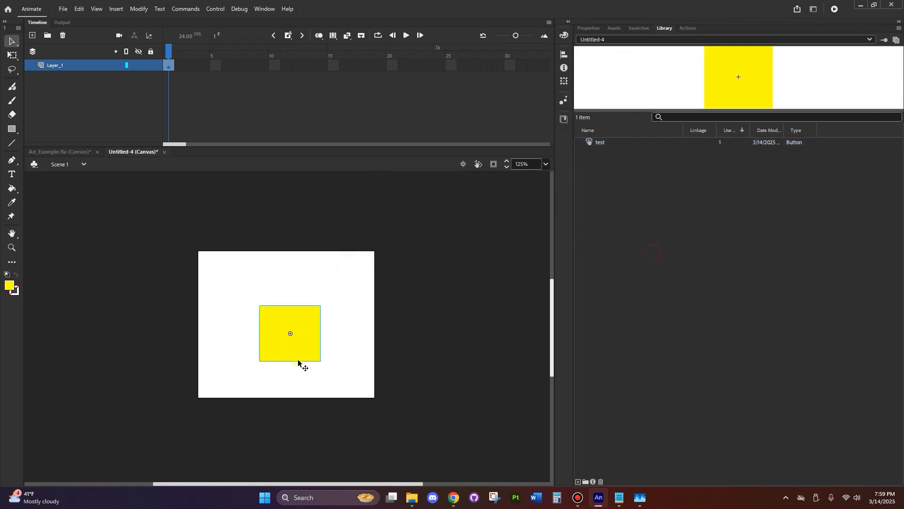
left_click(343, 417)
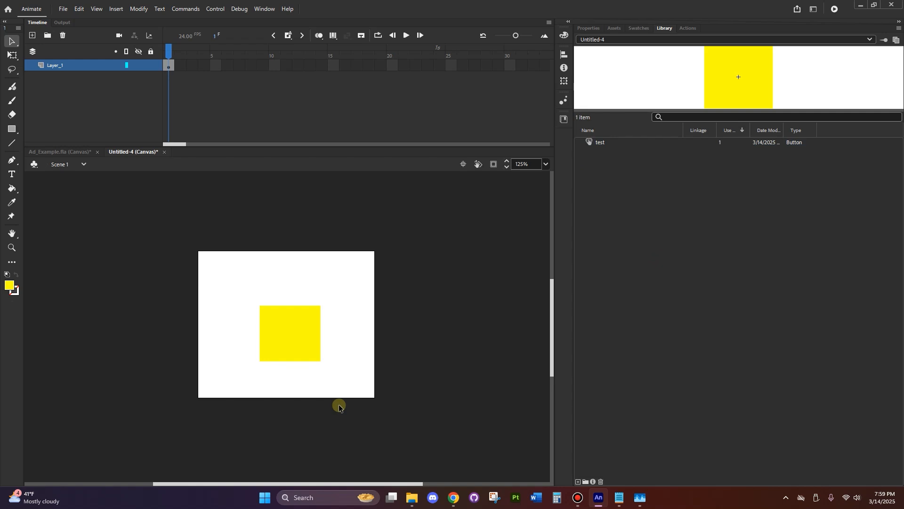
left_click(66, 9)
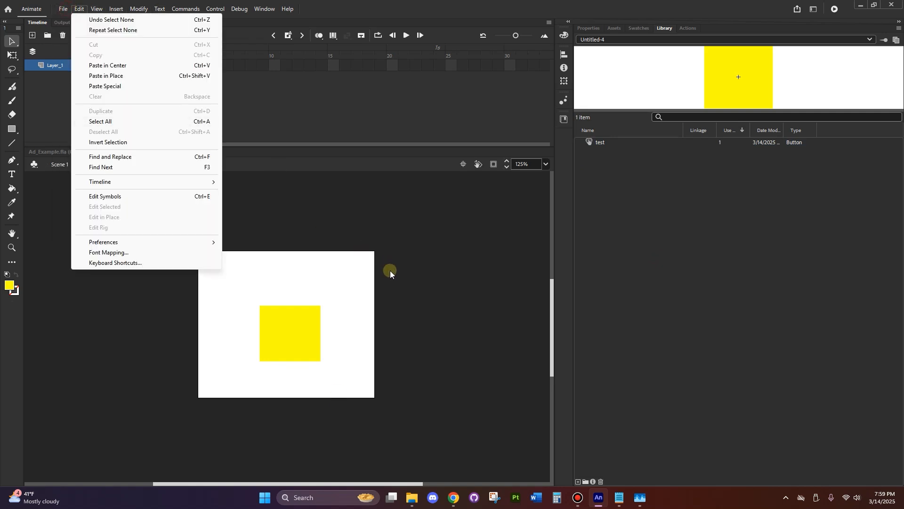
mouse_move(171, 244)
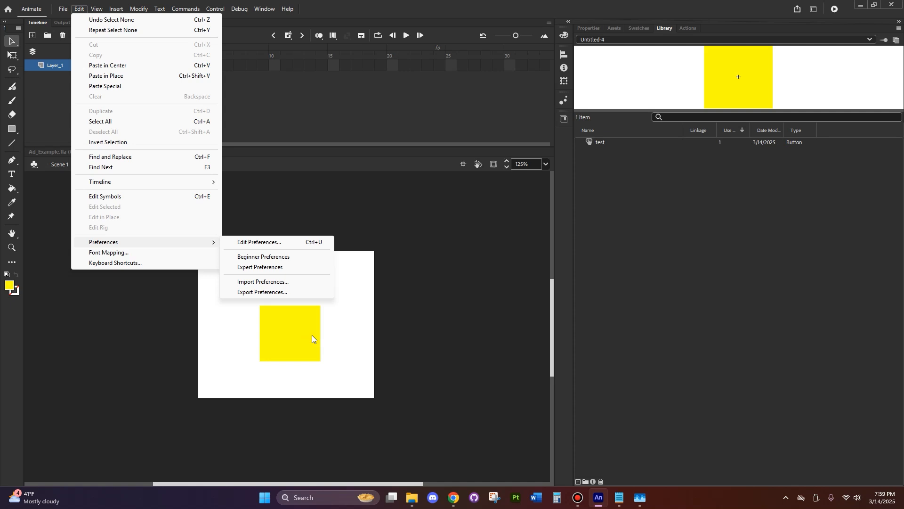
left_click(62, 9)
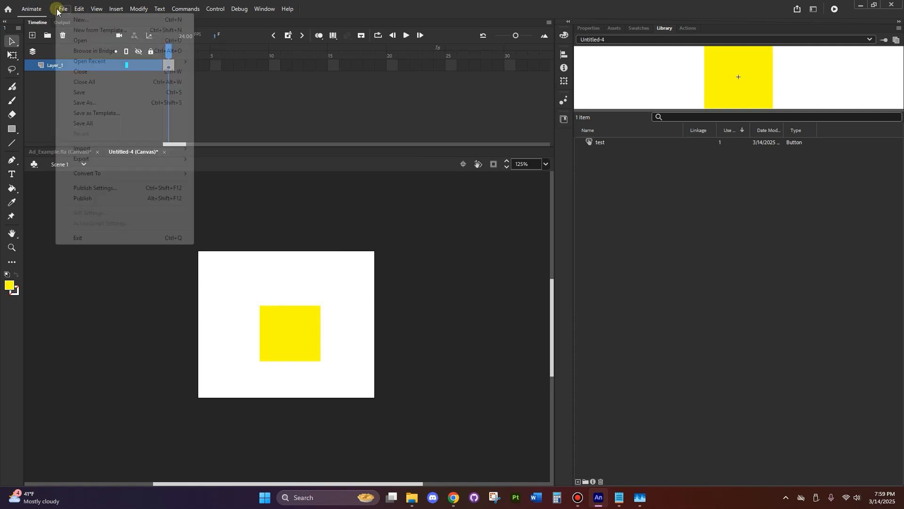
left_click(107, 188)
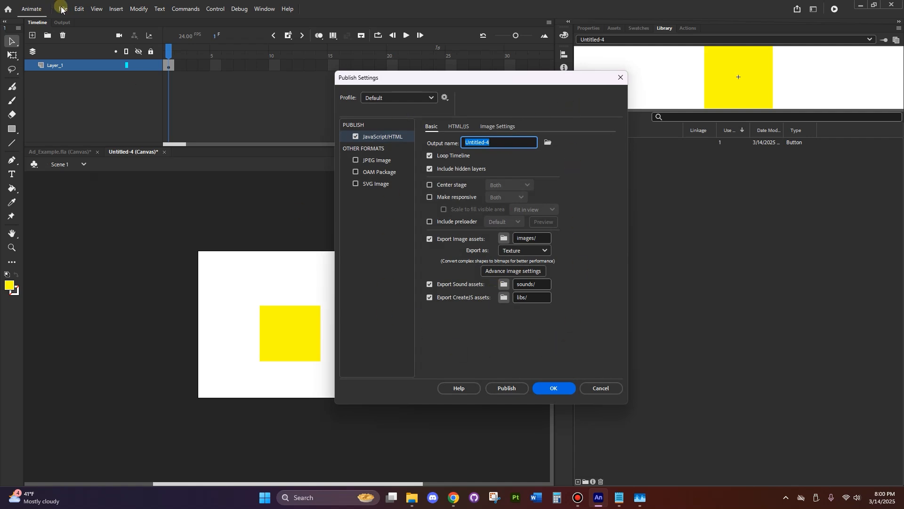
left_click(601, 389)
Set the image assets to export as Spritesheet in the JavaScript/HTML publish settings
left_click(63, 9)
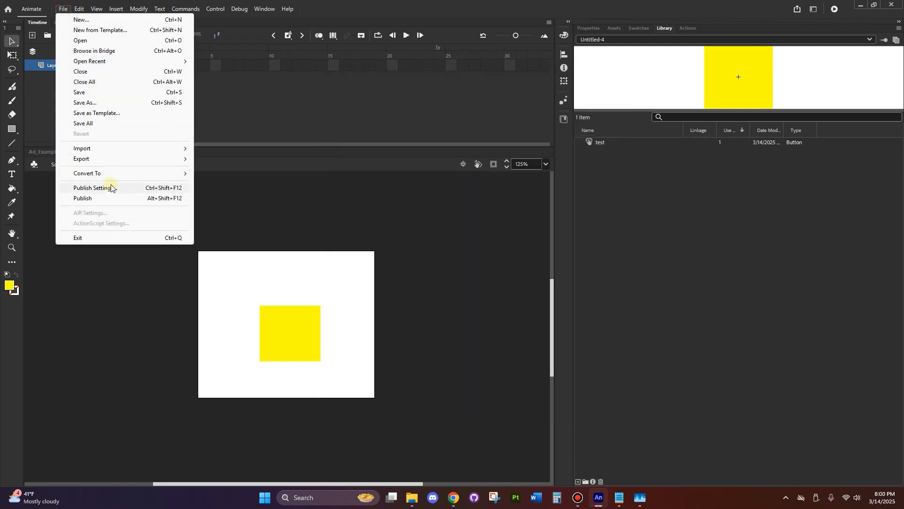
mouse_move(93, 177)
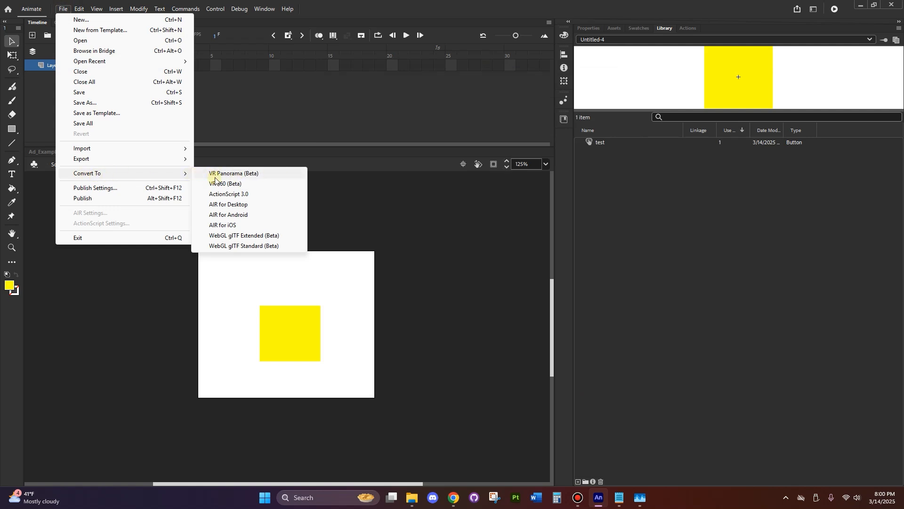
left_click(111, 189)
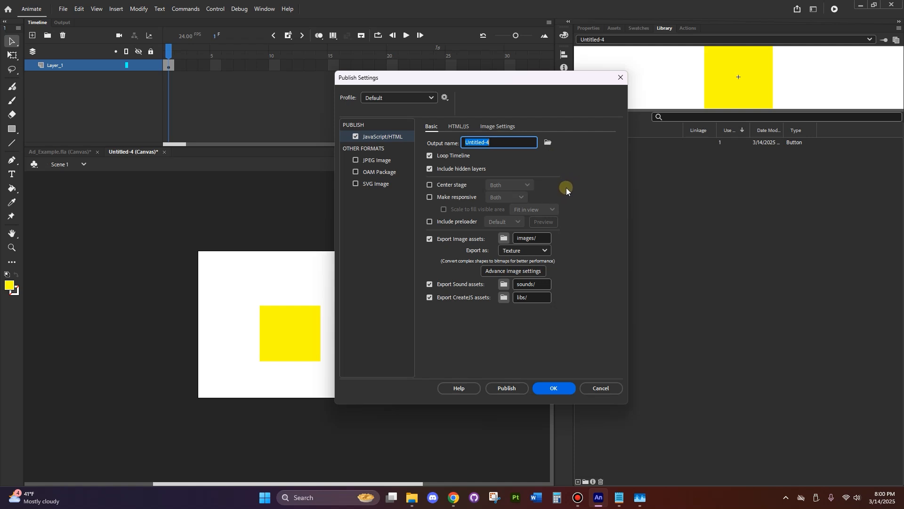
left_click(512, 251)
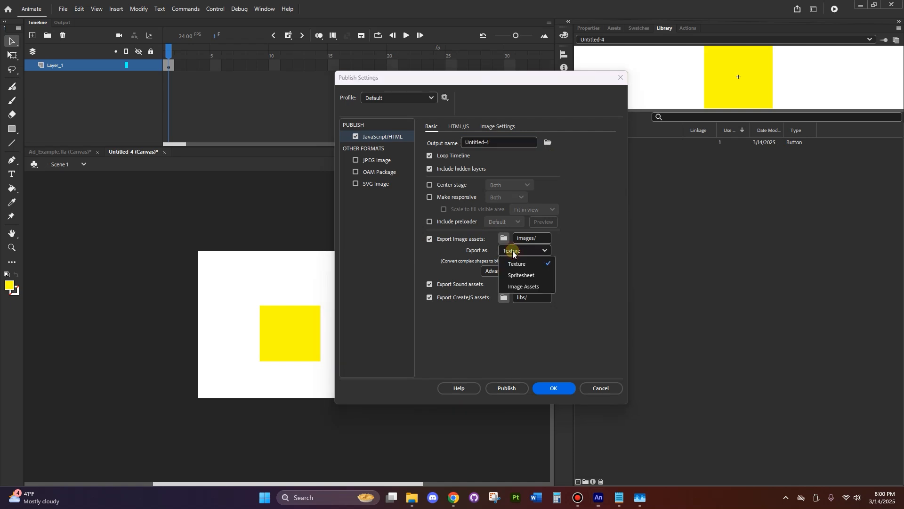
left_click(518, 272)
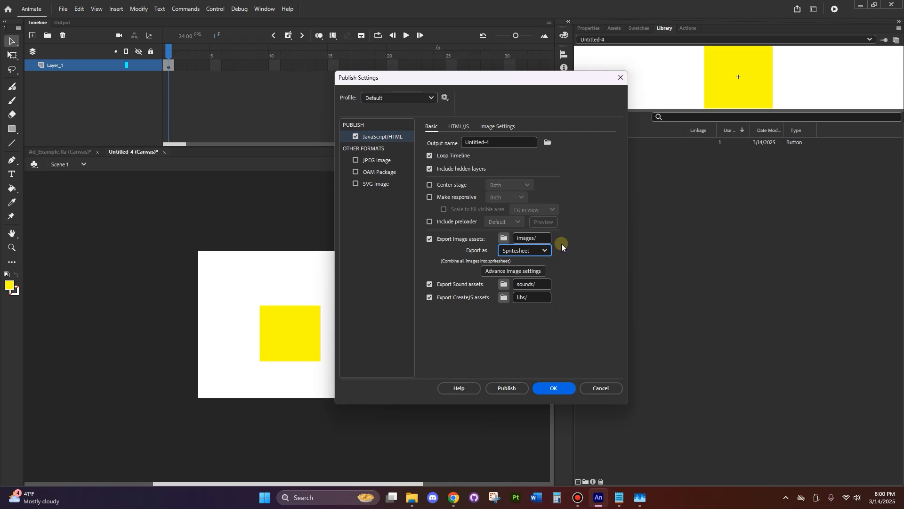
Set the publish output name to testAd
left_click_drag(536, 141, 448, 123)
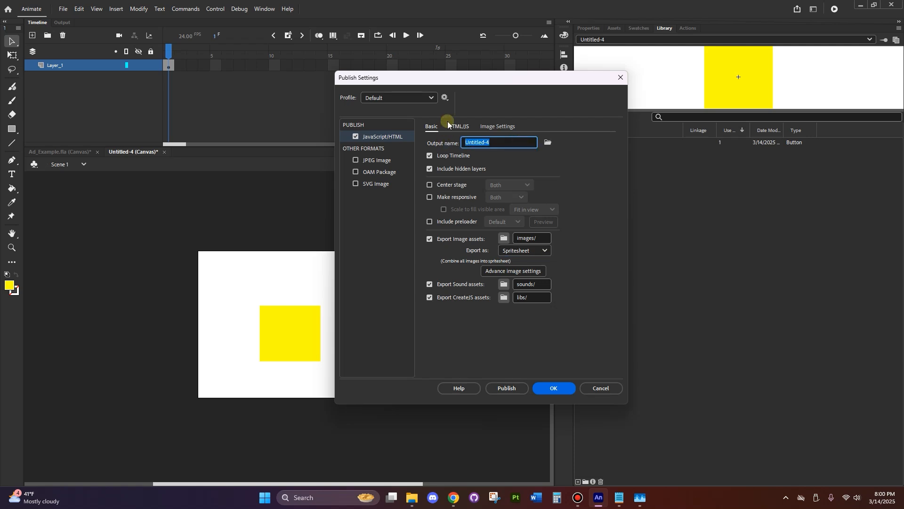
type("te")
left_click(535, 155)
Create a new folder inside Downloads and save testAd.js there as the publish destination
left_click(546, 143)
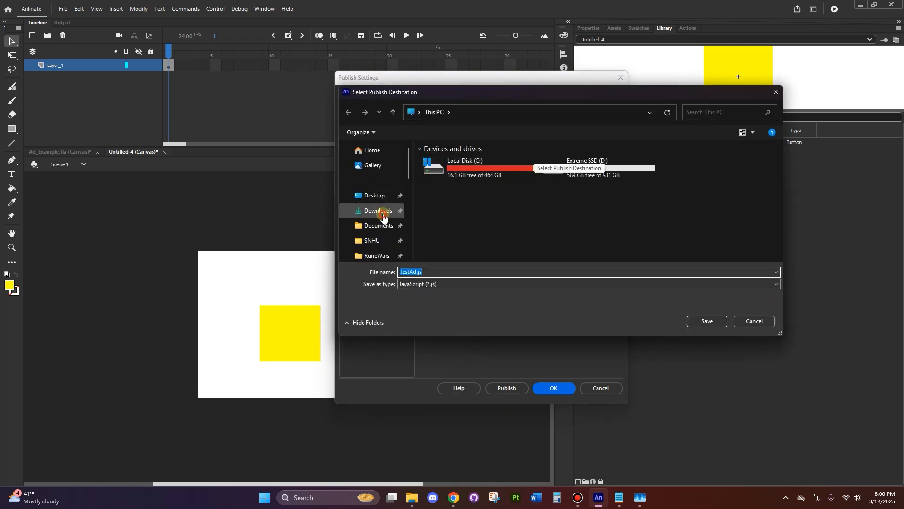
left_click(383, 213)
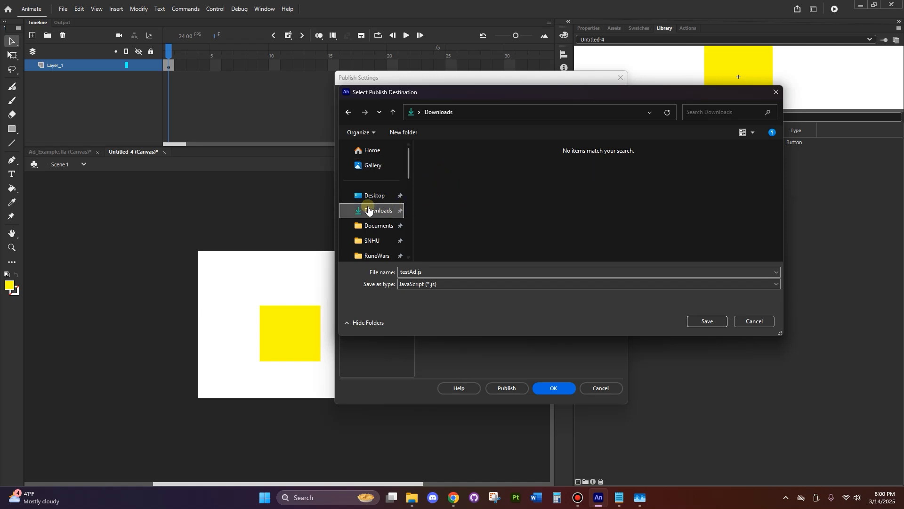
right_click(440, 187)
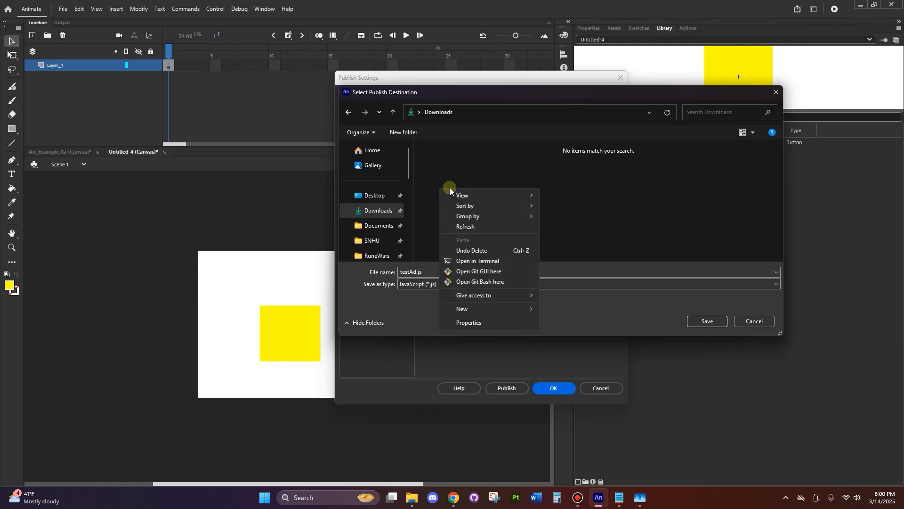
left_click(569, 303)
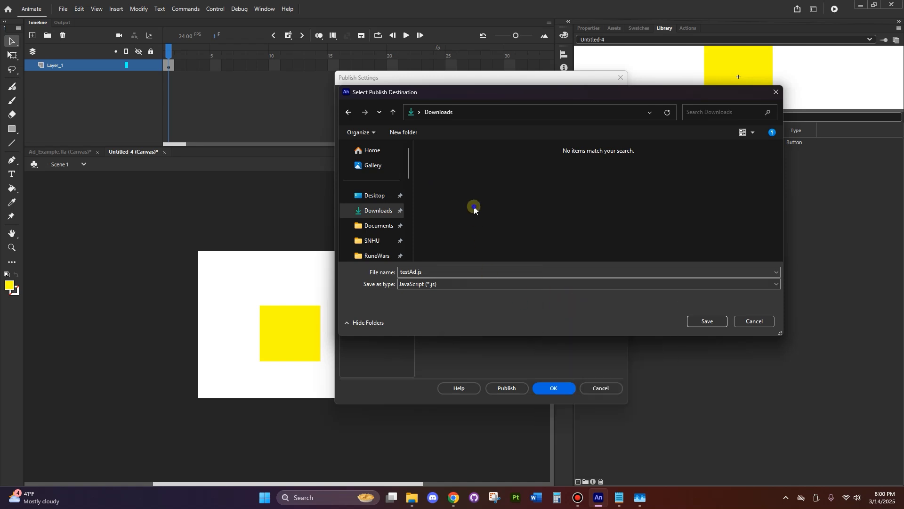
right_click(474, 206)
mouse_move(537, 327)
left_click(582, 325)
left_click(469, 175)
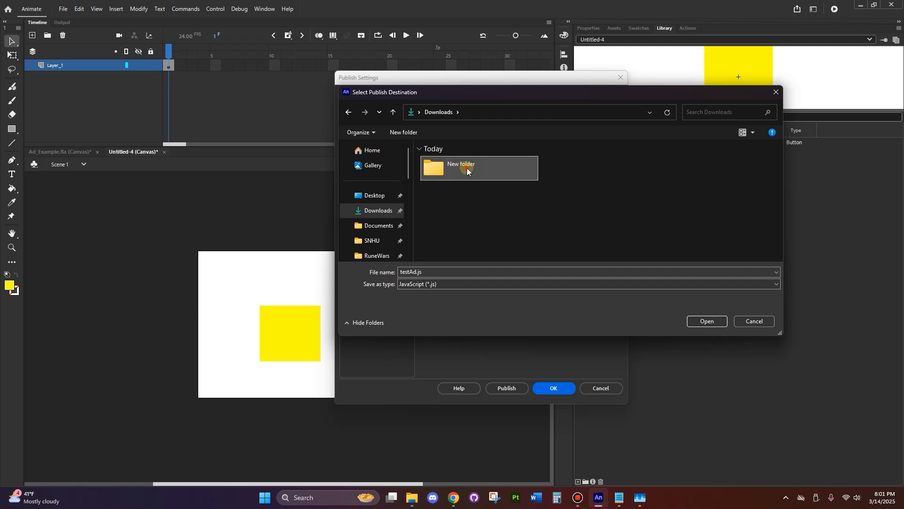
double_click(461, 168)
left_click(718, 320)
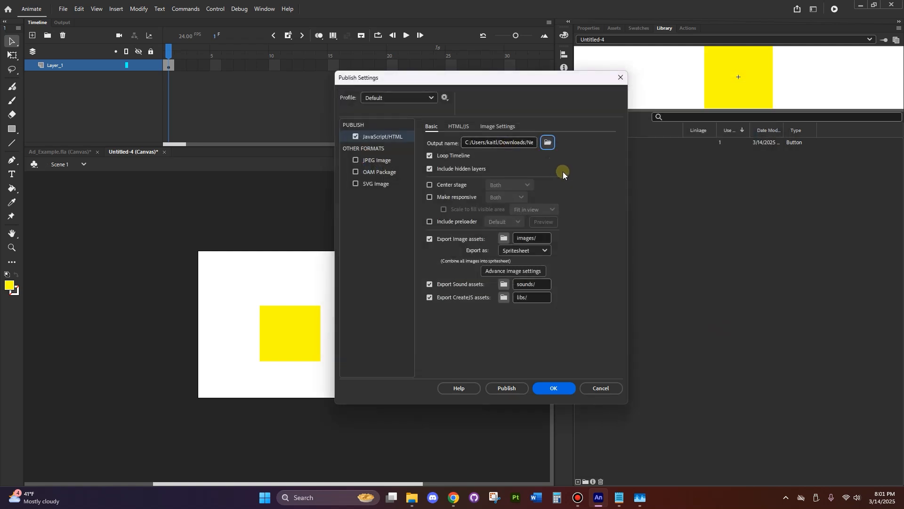
Turn off Loop Timeline and Include hidden layers, and publish the banner
left_click(430, 156)
left_click(430, 169)
left_click(137, 66)
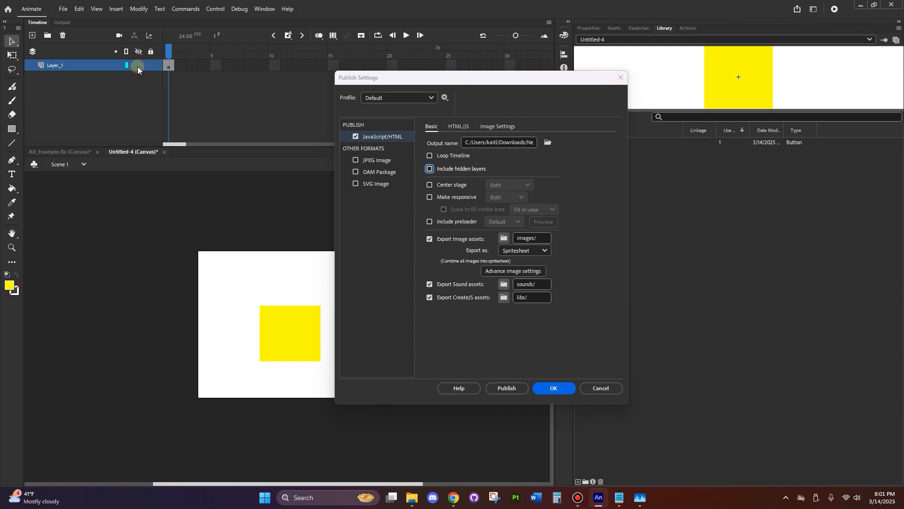
left_click(427, 143)
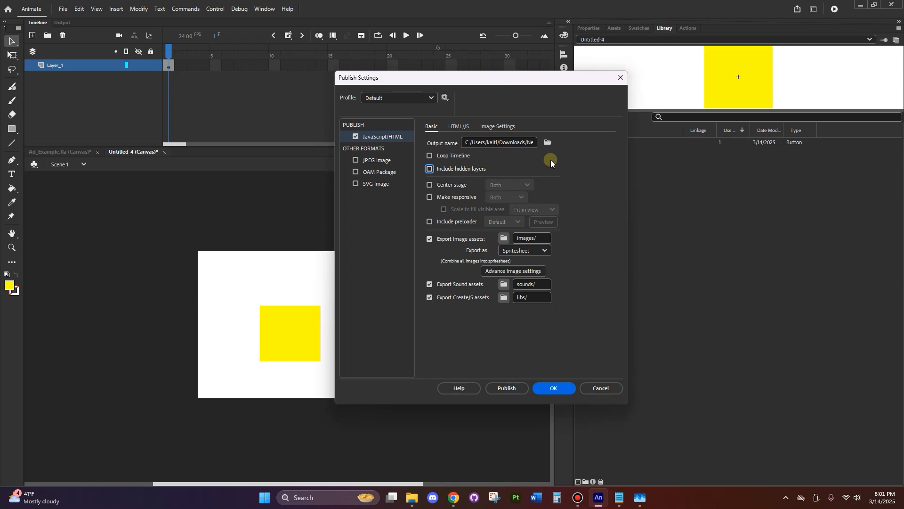
left_click(508, 388)
Open the published testAd.html from the new folder in Downloads to preview it in the browser, and put the preview away
mouse_move(412, 499)
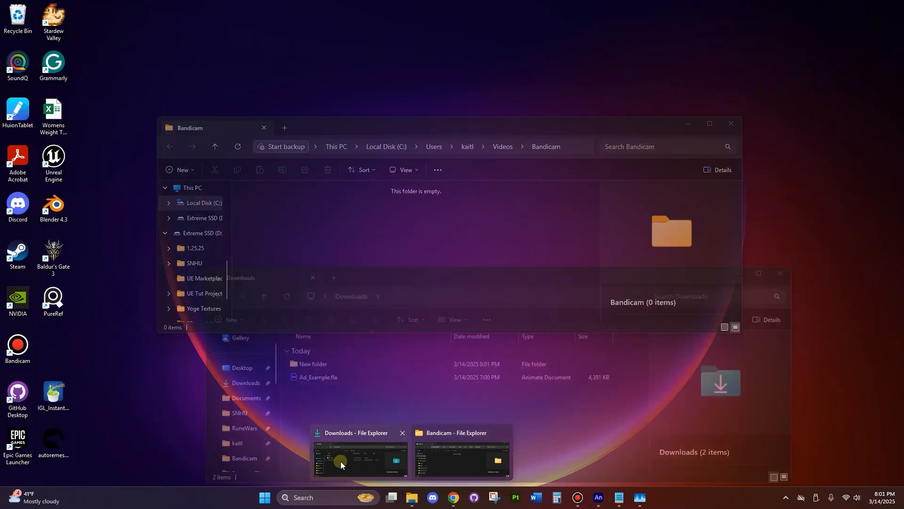
left_click(338, 458)
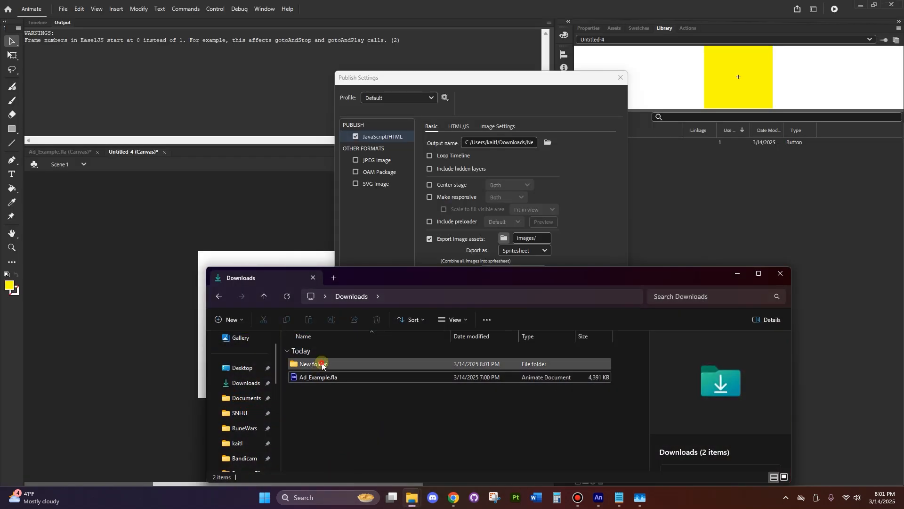
double_click(322, 365)
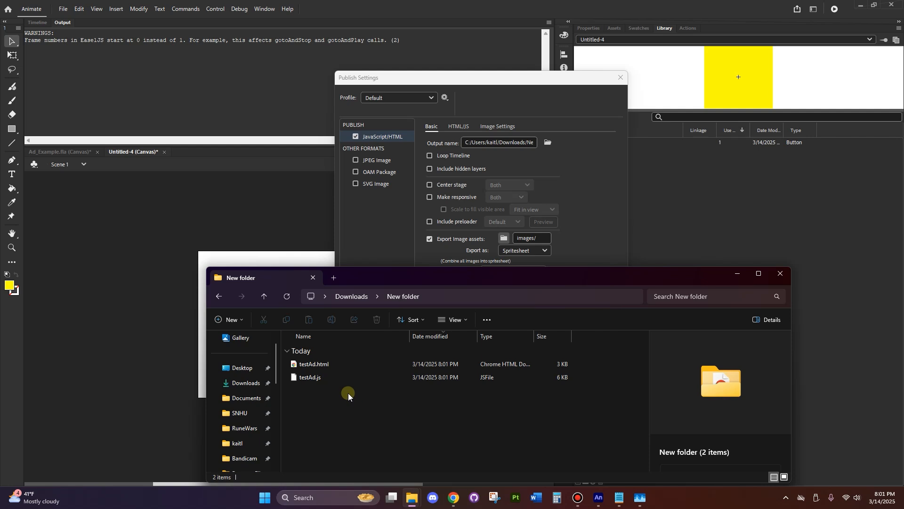
double_click(320, 365)
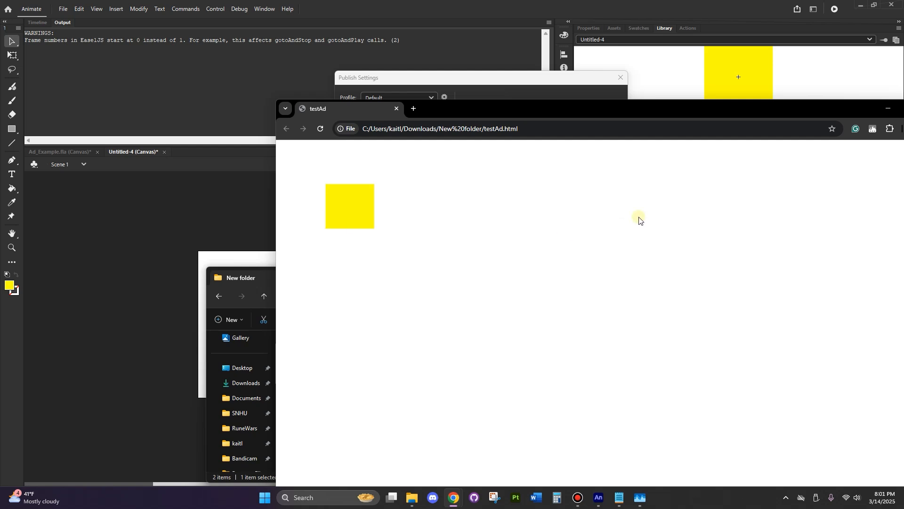
left_click_drag(783, 111, 903, 108)
left_click(738, 274)
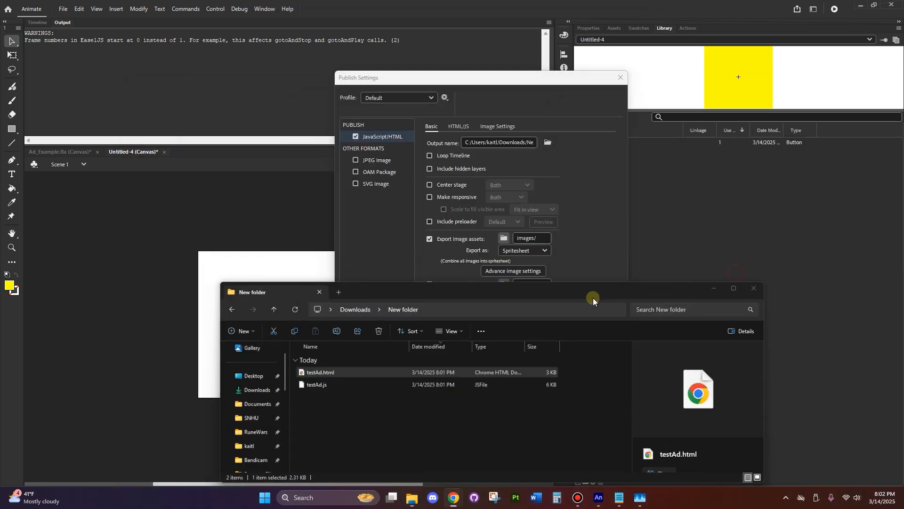
Accept the publish settings, return to the timeline and select the yellow button on the stage
left_click(558, 384)
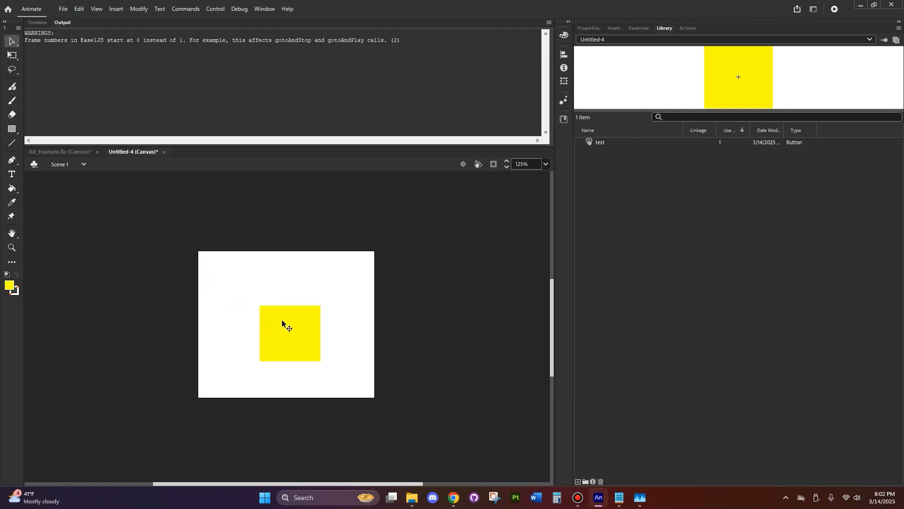
left_click(38, 23)
left_click(284, 345)
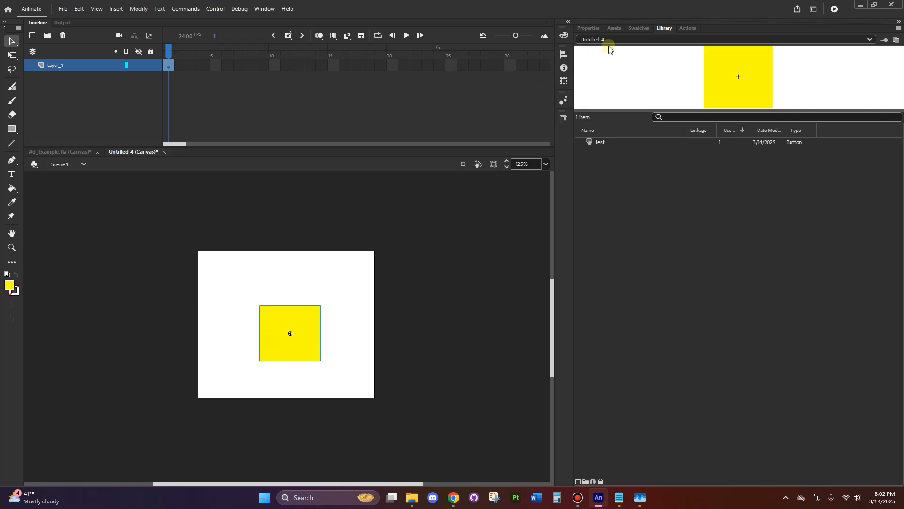
Add the HTML5 Canvas code snippet "Click to Go to Web Page" from the Actions category to the selected yellow button
left_click(681, 29)
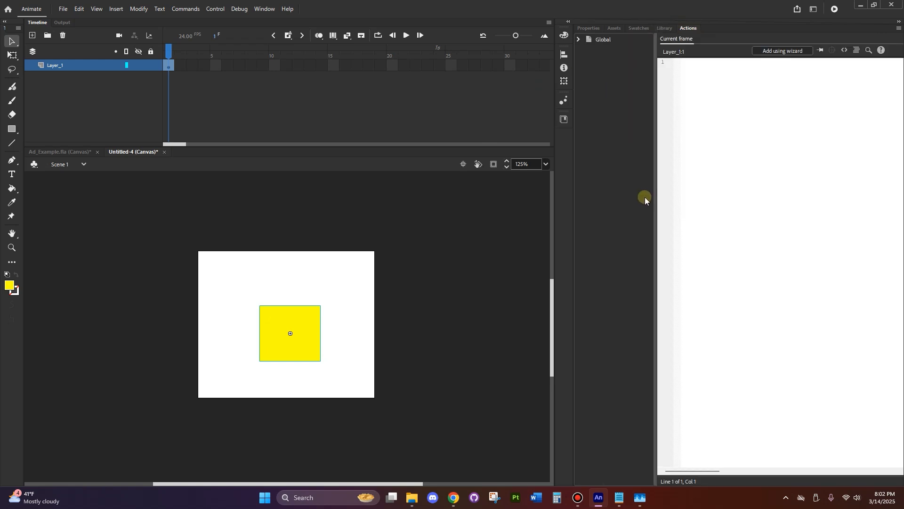
left_click(264, 8)
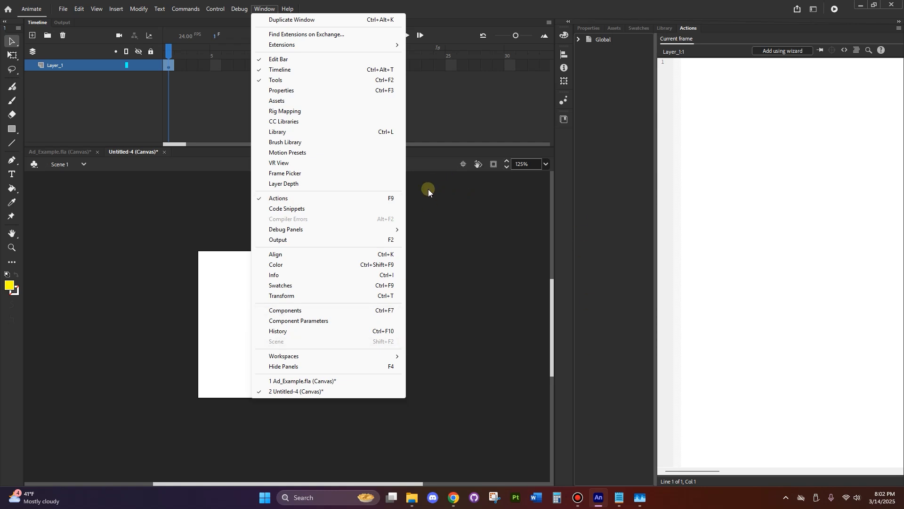
left_click_drag(688, 26, 708, 28)
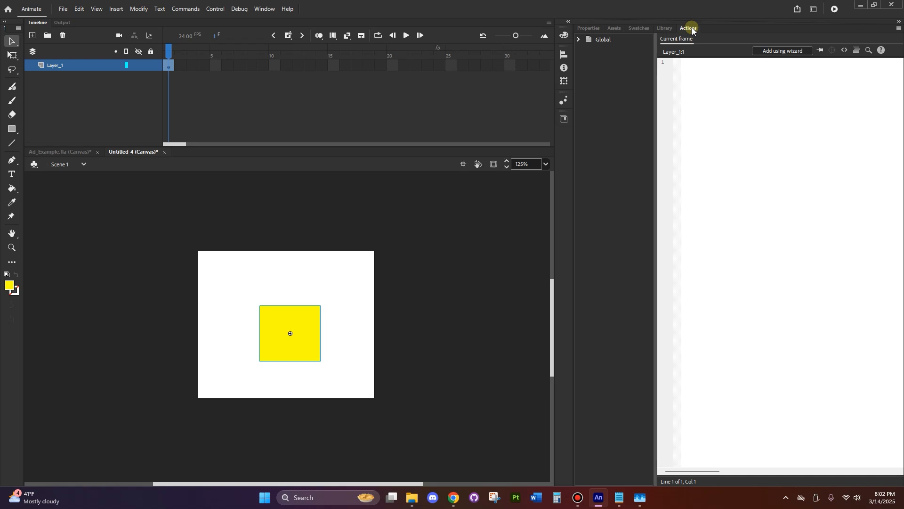
left_click(845, 51)
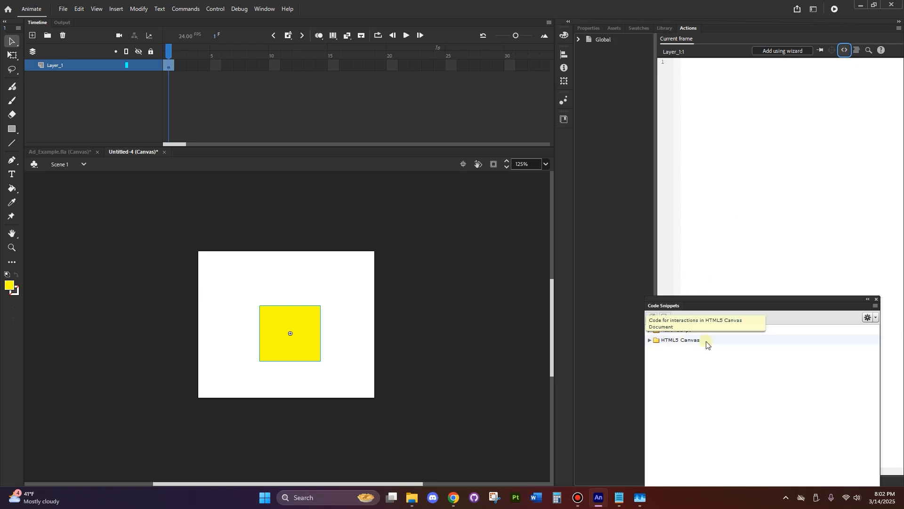
left_click(651, 340)
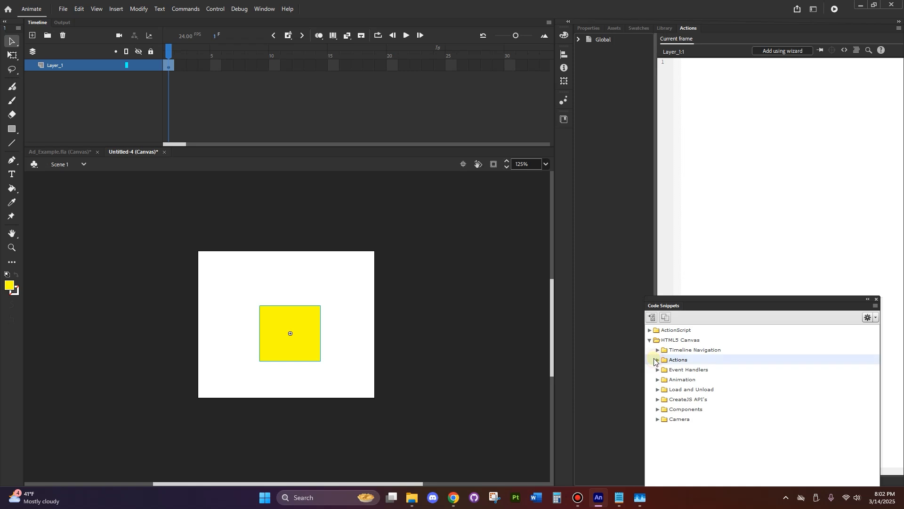
left_click(658, 360)
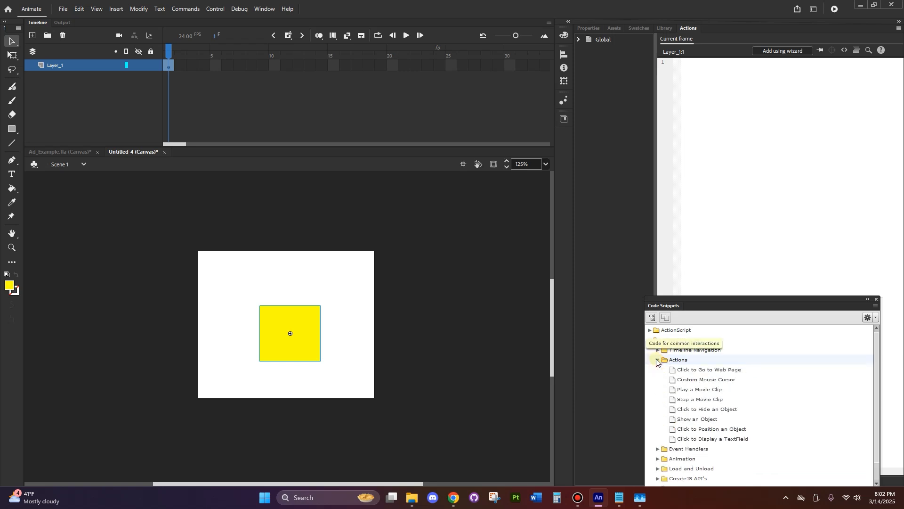
double_click(746, 371)
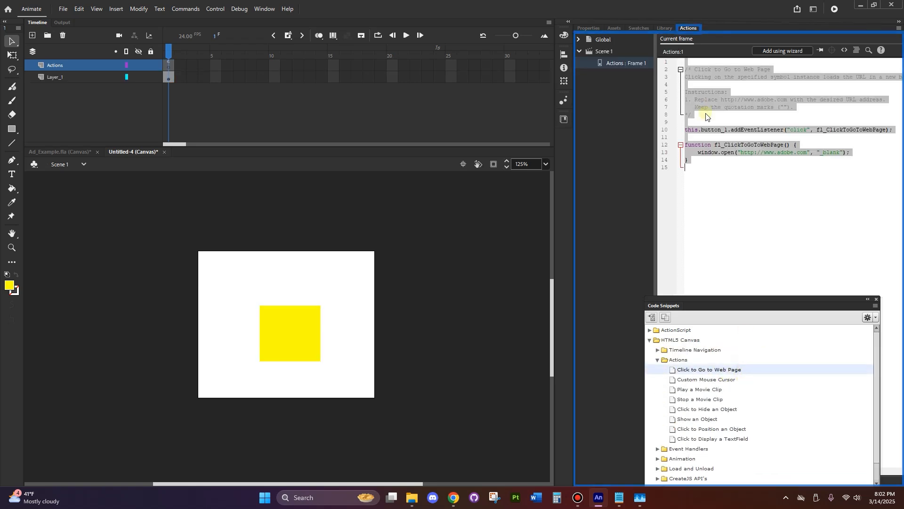
Review the button instance name and URL in the inserted code, and publish the banner again
left_click(730, 201)
left_click_drag(702, 130, 727, 131)
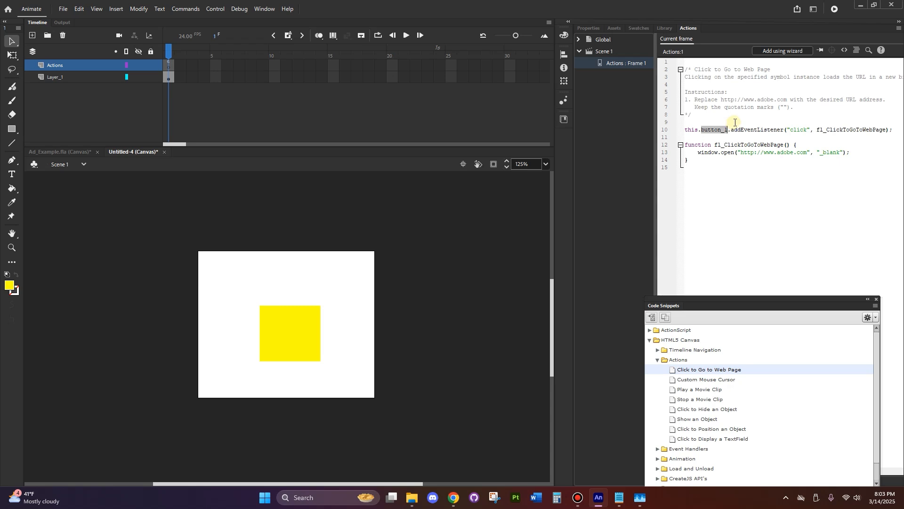
left_click(715, 175)
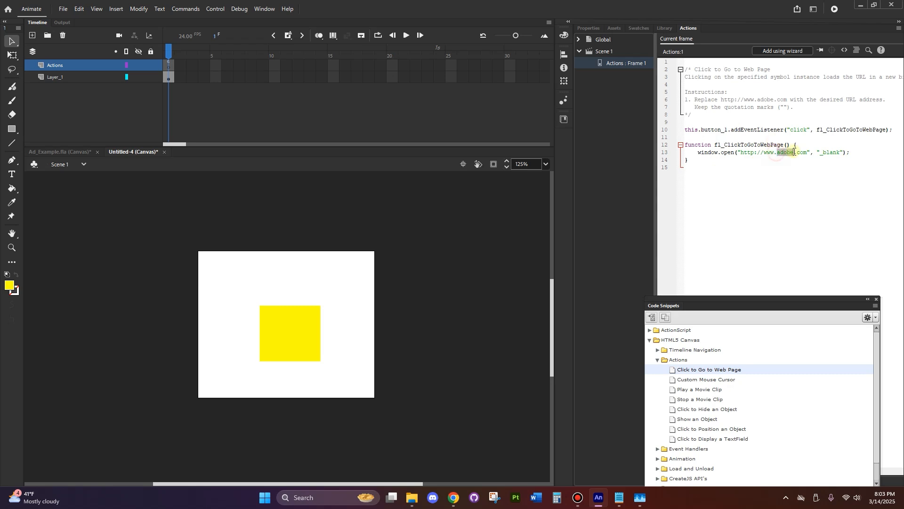
left_click(64, 11)
left_click(80, 198)
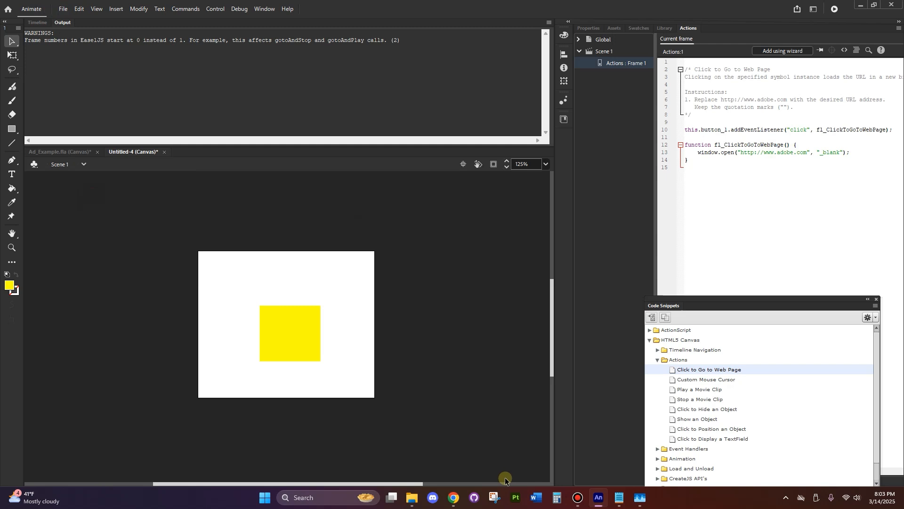
Open the republished testAd.html in the browser, test the yellow button's link, and put the browser and folder windows away
mouse_move(412, 497)
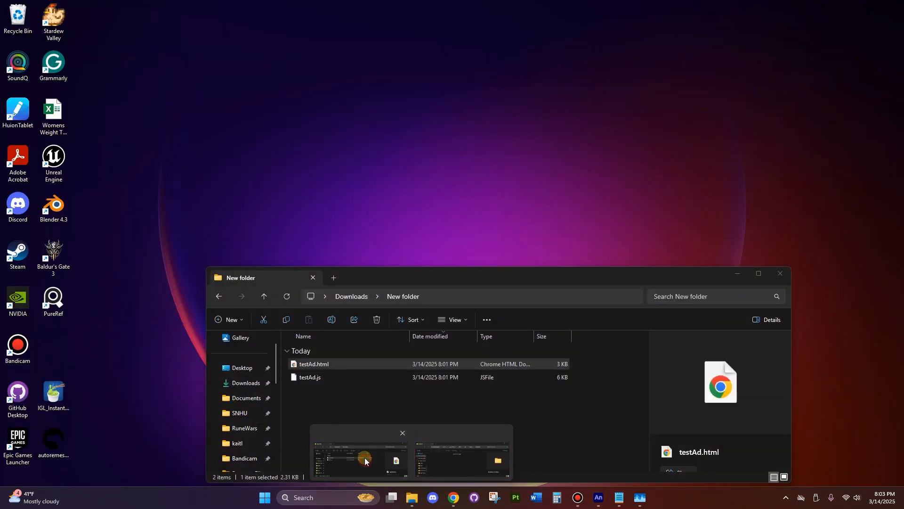
left_click(360, 458)
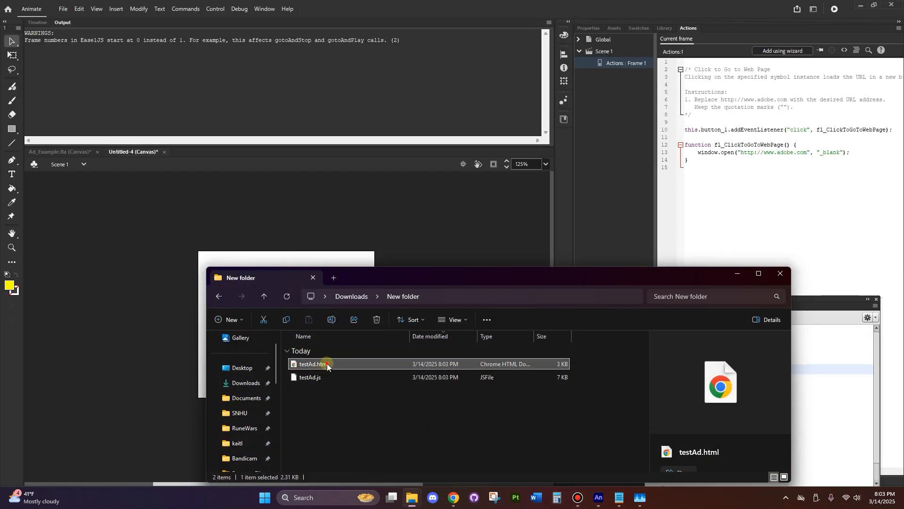
double_click(327, 365)
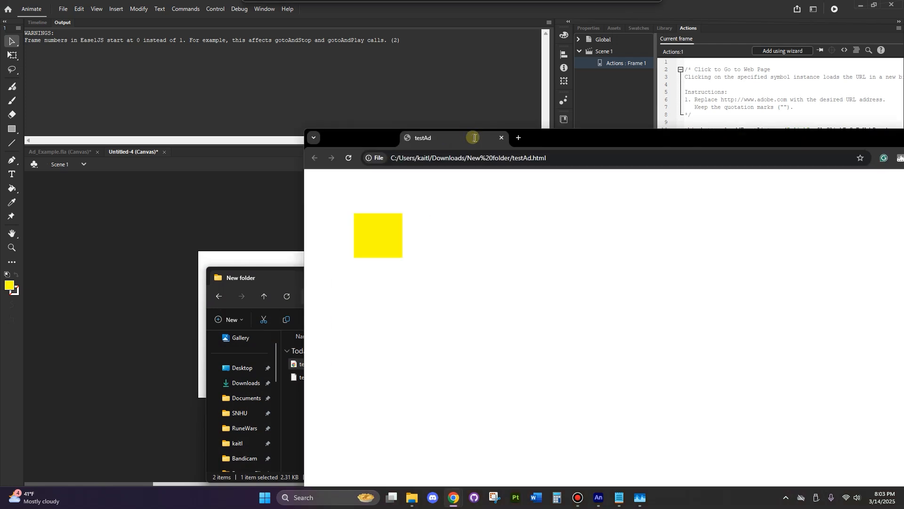
left_click(333, 201)
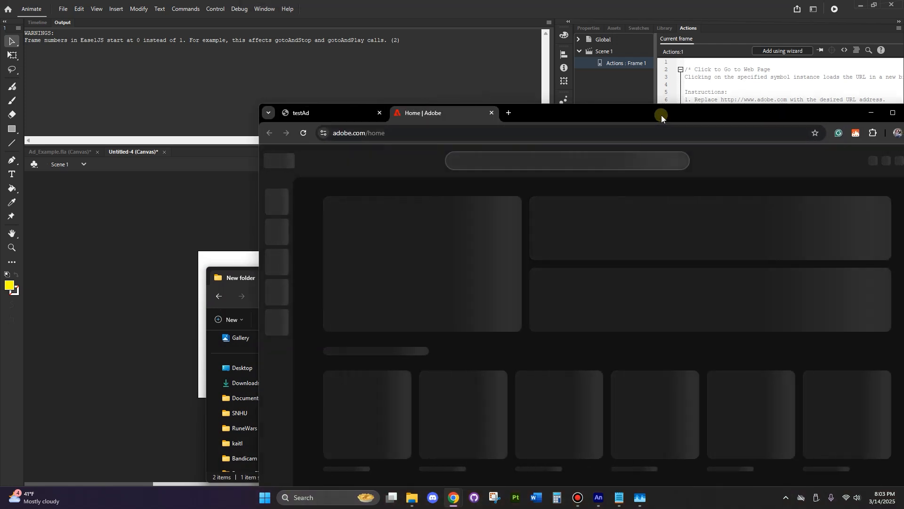
left_click_drag(661, 115, 463, 112)
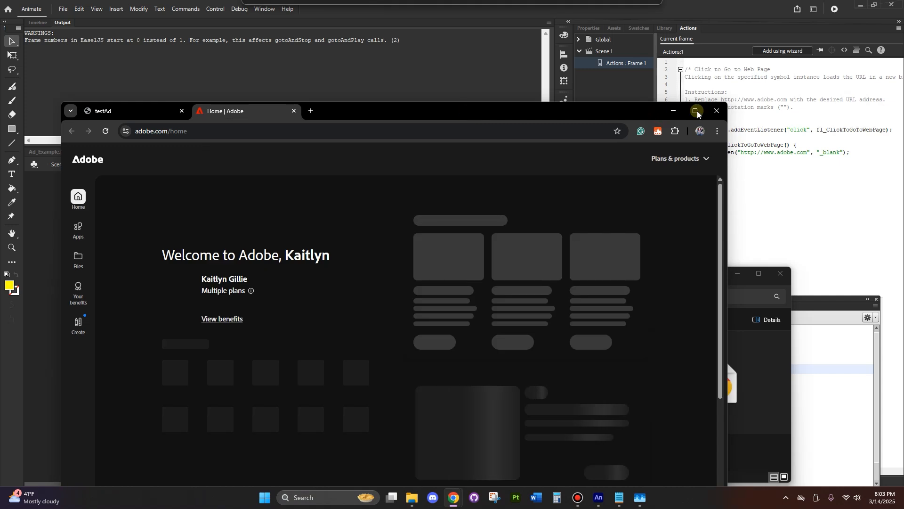
left_click(716, 109)
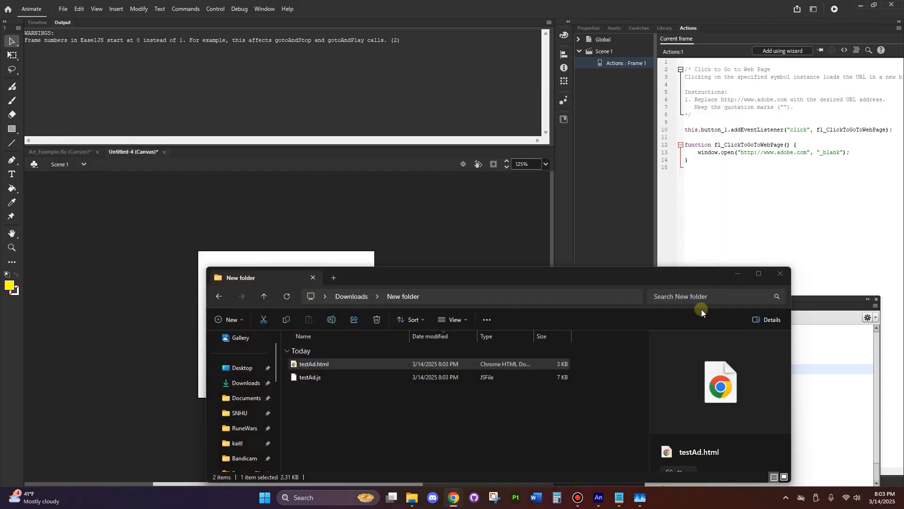
left_click(737, 273)
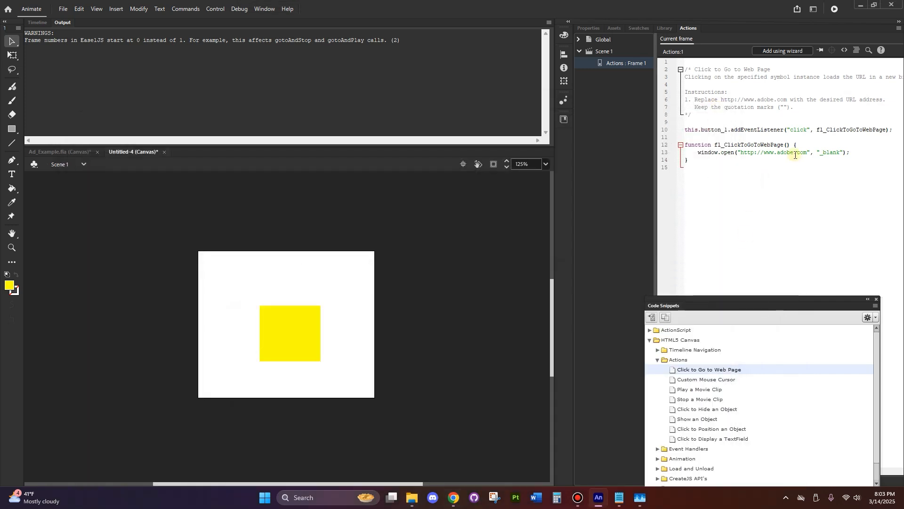
left_click_drag(805, 151, 741, 149)
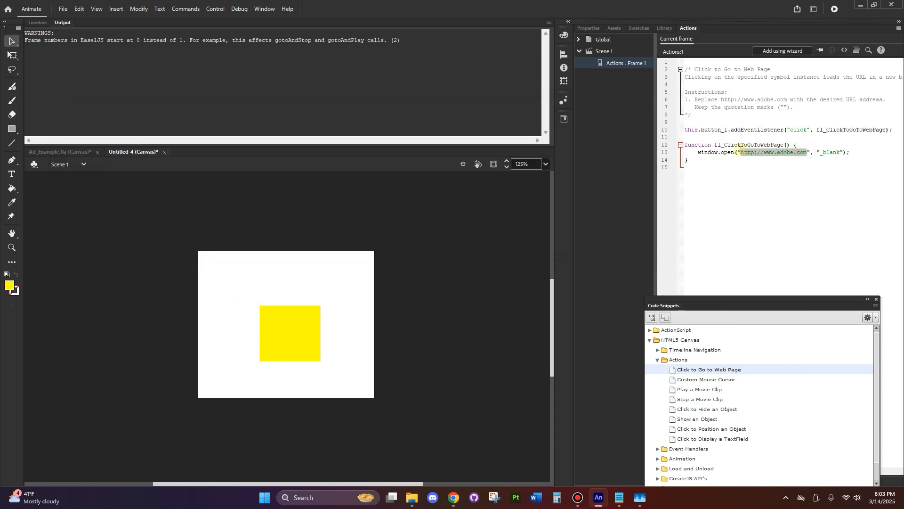
left_click(781, 152)
left_click(794, 152)
key("BackSpace")
key("BackSpace")
key("BackSpace")
key("BackSpace")
key("BackSpace")
type("gp")
type("ogle")
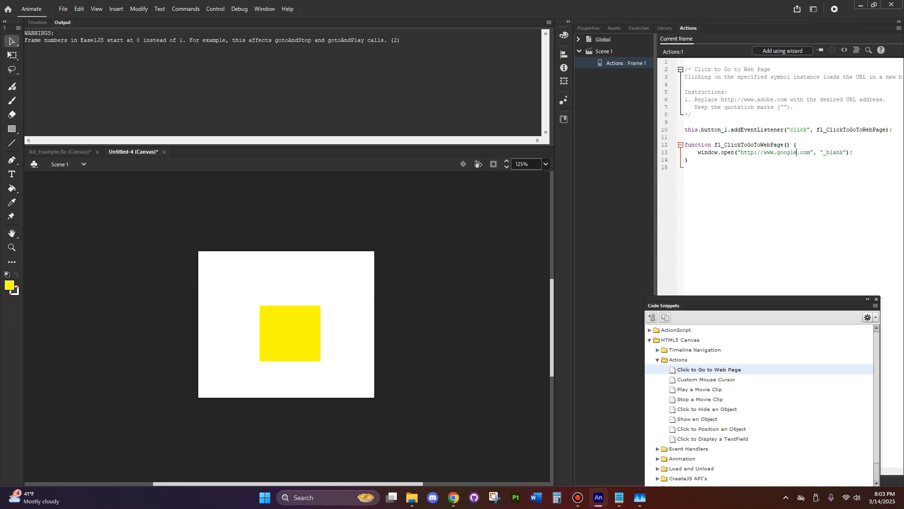
Review the instruction comments about the desired URL address and quotation marks in the frame 1 code
left_click_drag(813, 107, 715, 91)
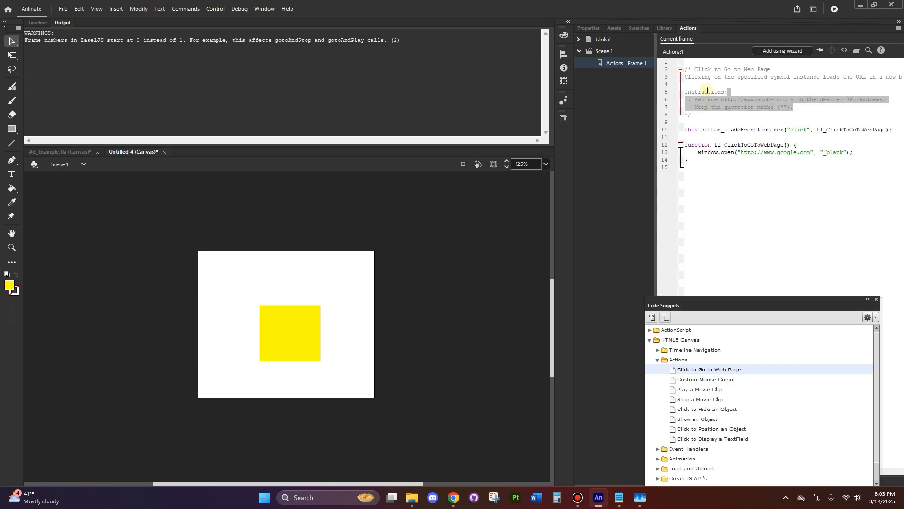
left_click(731, 218)
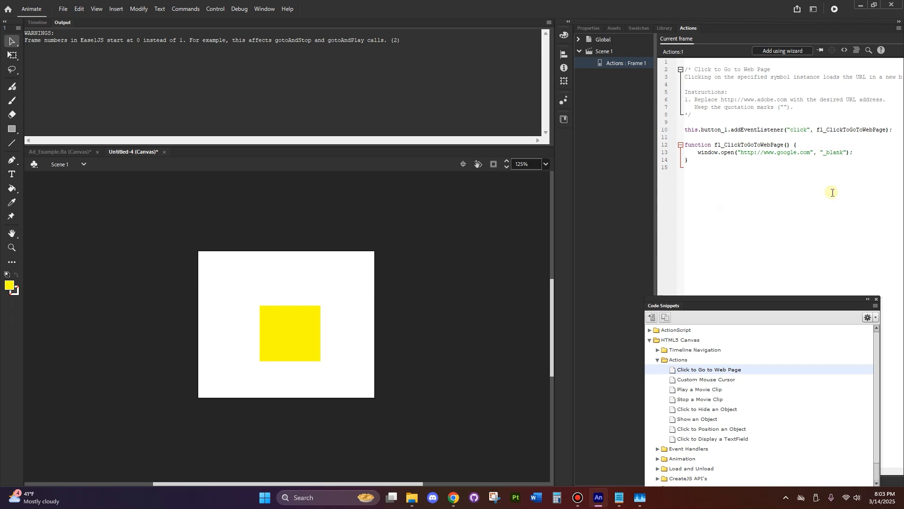
double_click(851, 99)
left_click_drag(698, 107, 780, 108)
left_click(765, 208)
Open the yellow button symbol for editing and insert a keyframe in its Over state
left_click(37, 22)
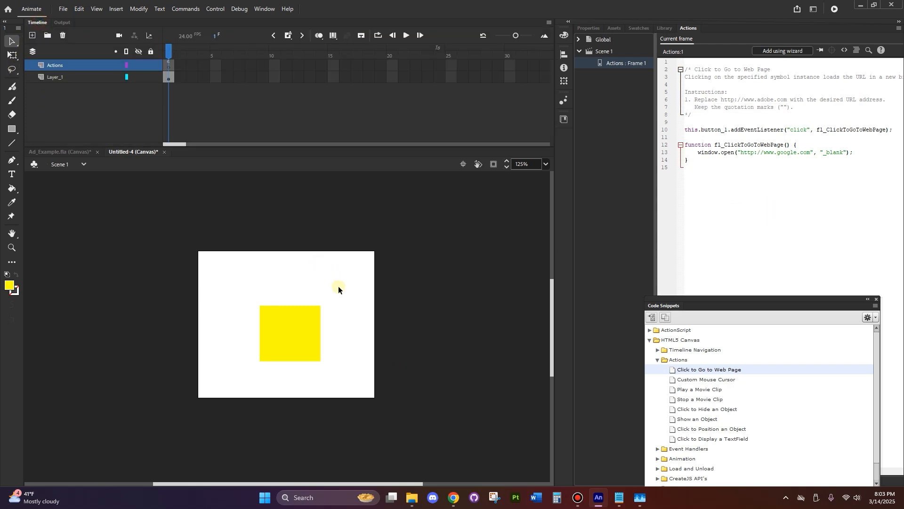
double_click(284, 334)
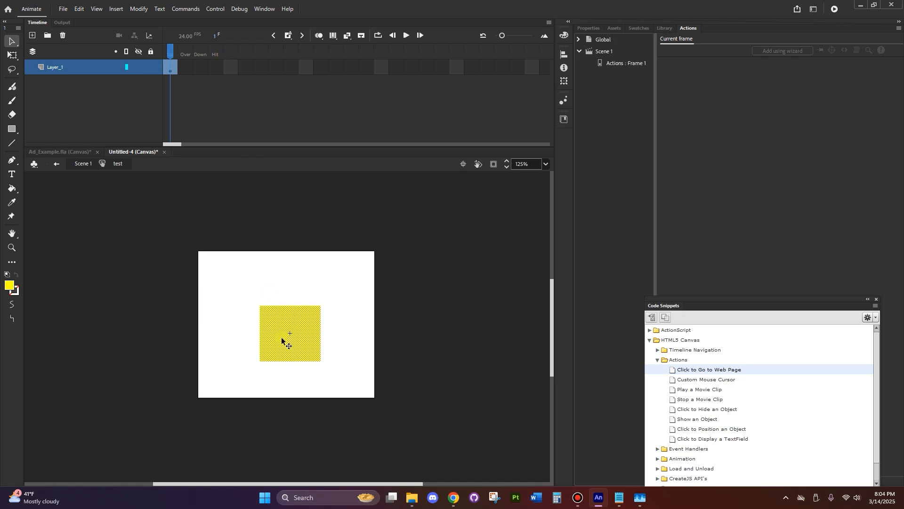
left_click(73, 165)
left_click(427, 372)
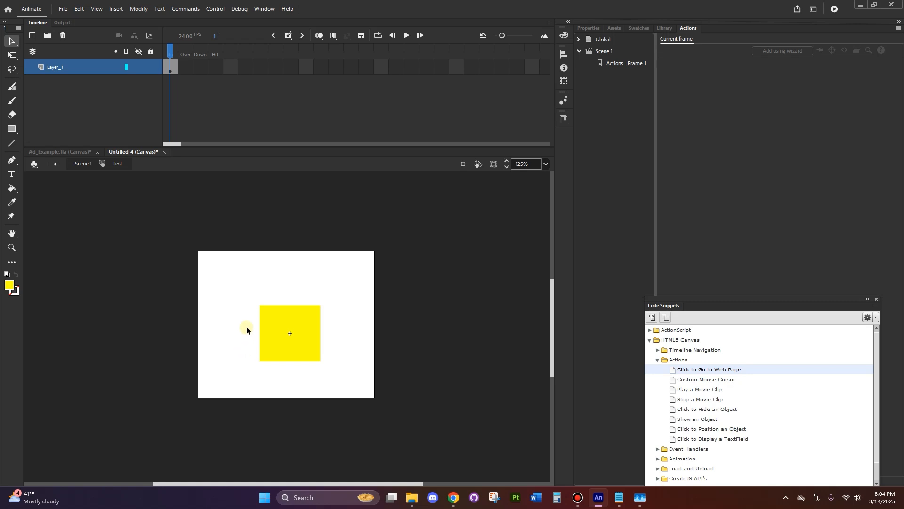
left_click(185, 66)
right_click(186, 66)
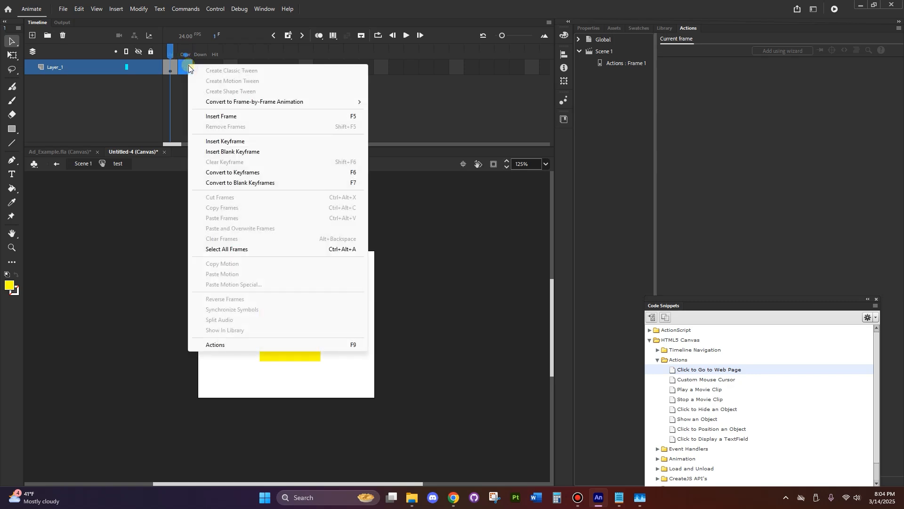
left_click(240, 143)
Change the fill of the square in the button's Over state to bright green
left_click(337, 251)
left_click(303, 323)
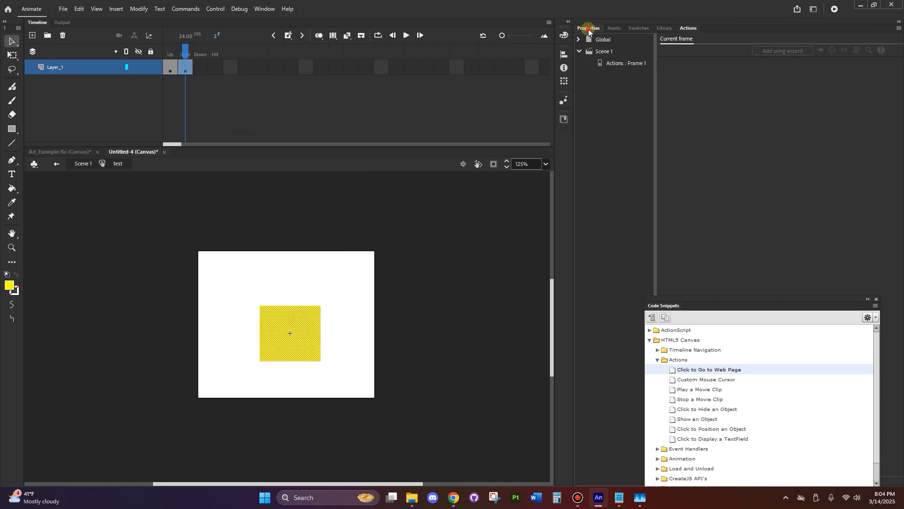
left_click(589, 29)
left_click(777, 150)
left_click(759, 189)
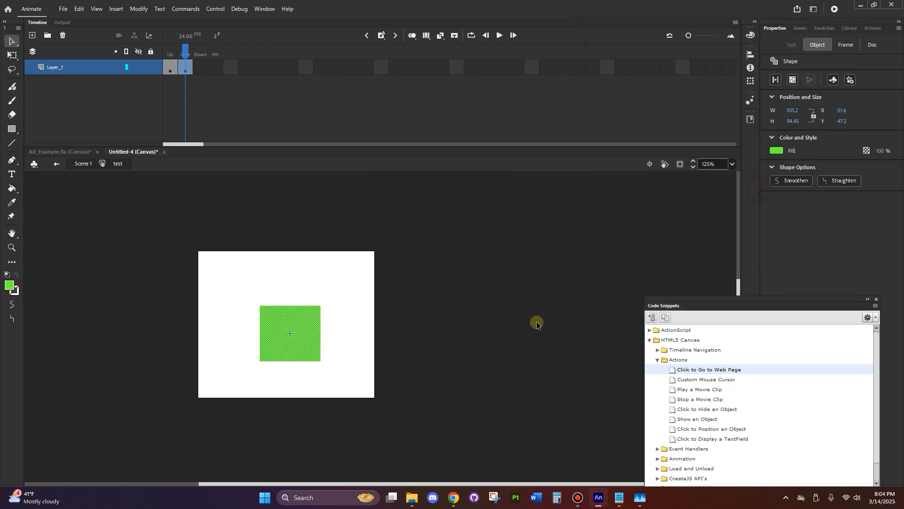
left_click(536, 323)
mouse_move(183, 56)
left_mouse_down()
mouse_move(172, 56)
mouse_move(185, 55)
left_mouse_up()
left_click(267, 302)
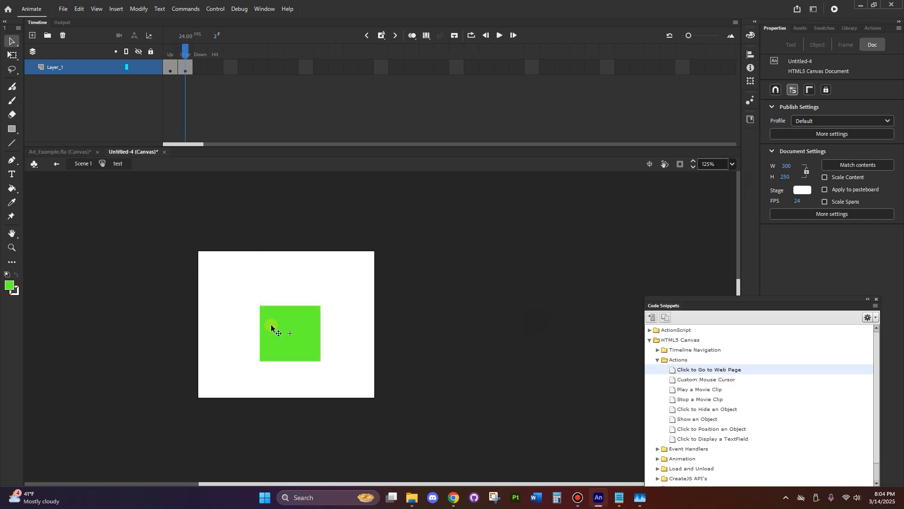
Insert a keyframe in the button's Down state and delete the green square from it
right_click(201, 67)
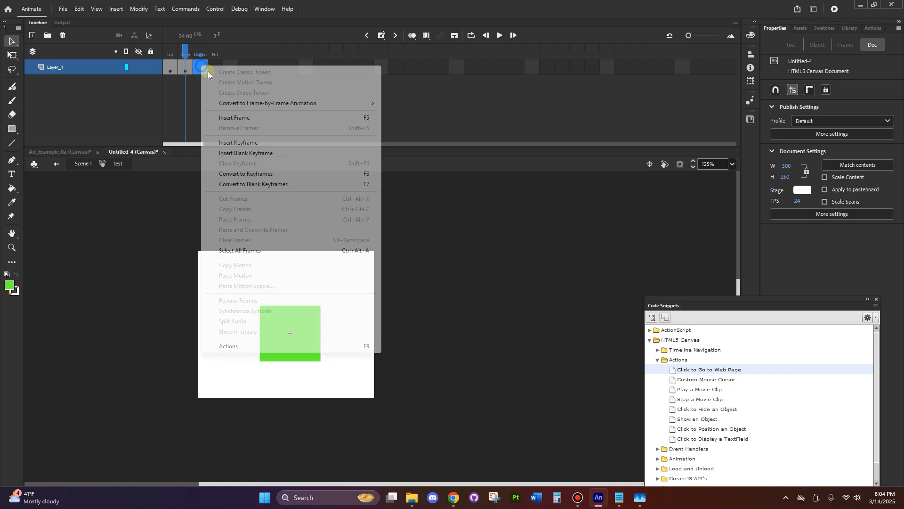
left_click(249, 142)
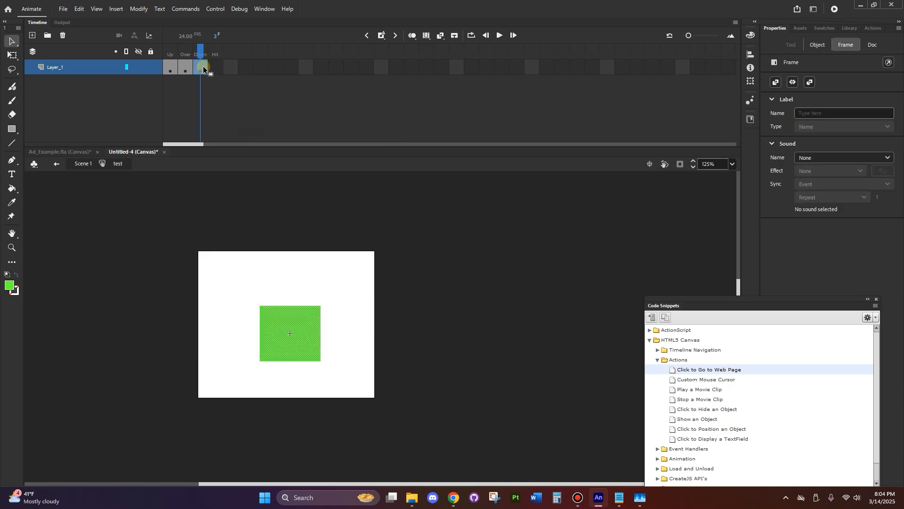
left_click(338, 295)
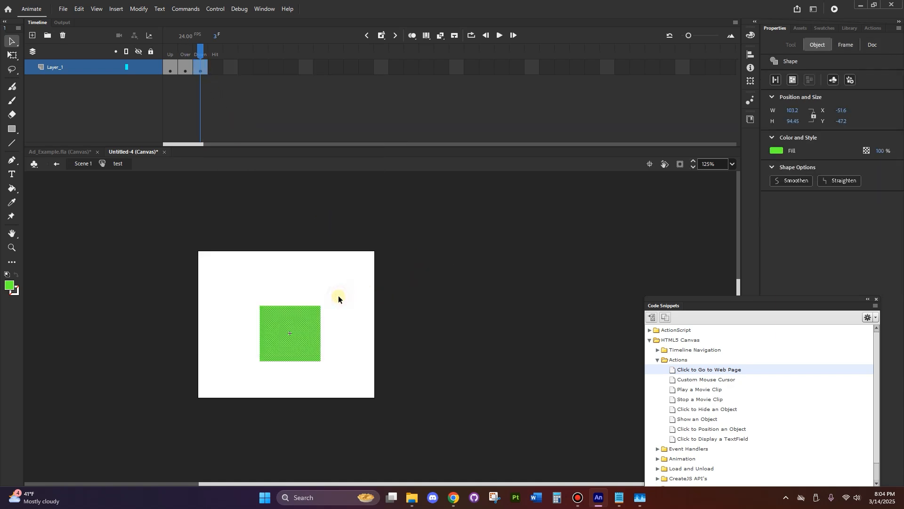
left_click(291, 351)
key("Delete")
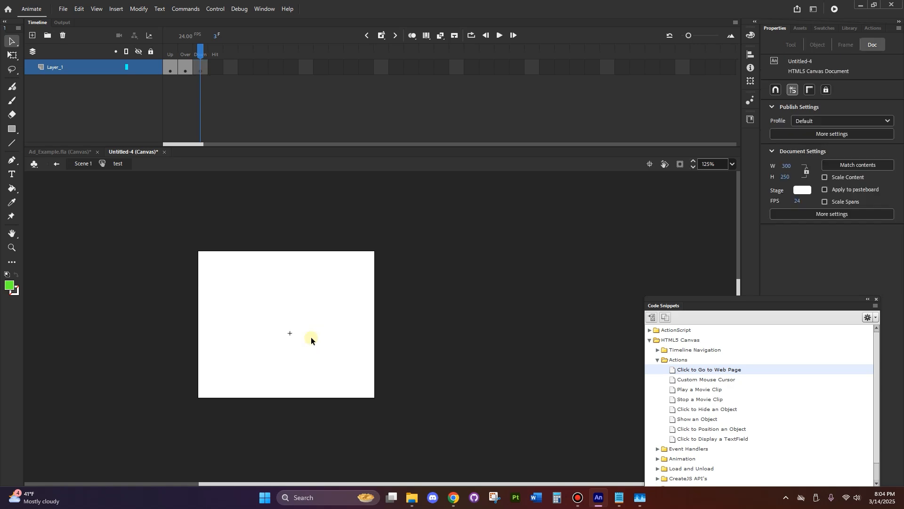
Draw a green circle about 114 px wide in the Down state, centred over the square using onion skinning as a guide
left_click(12, 129)
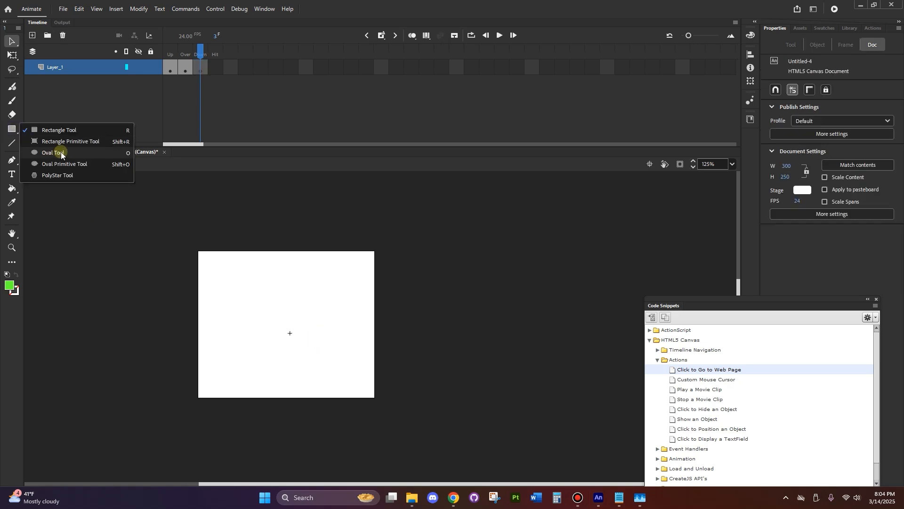
left_click(61, 153)
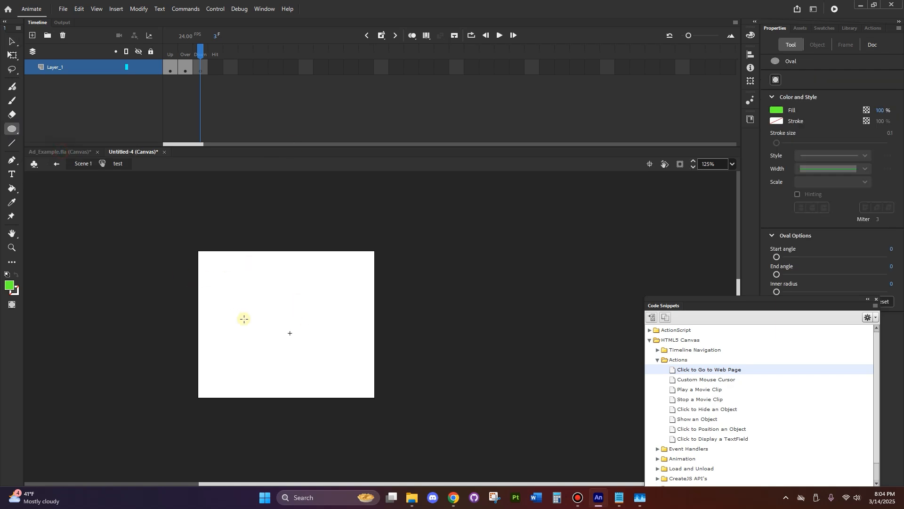
left_click(412, 35)
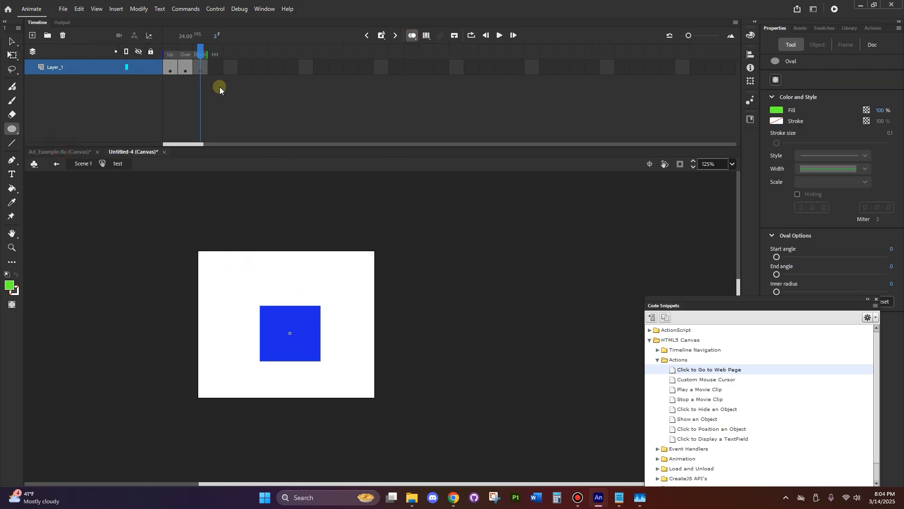
mouse_move(271, 323)
left_mouse_down()
mouse_move(337, 377)
mouse_move(338, 390)
mouse_move(298, 358)
left_mouse_up()
left_click(12, 41)
left_click(313, 380)
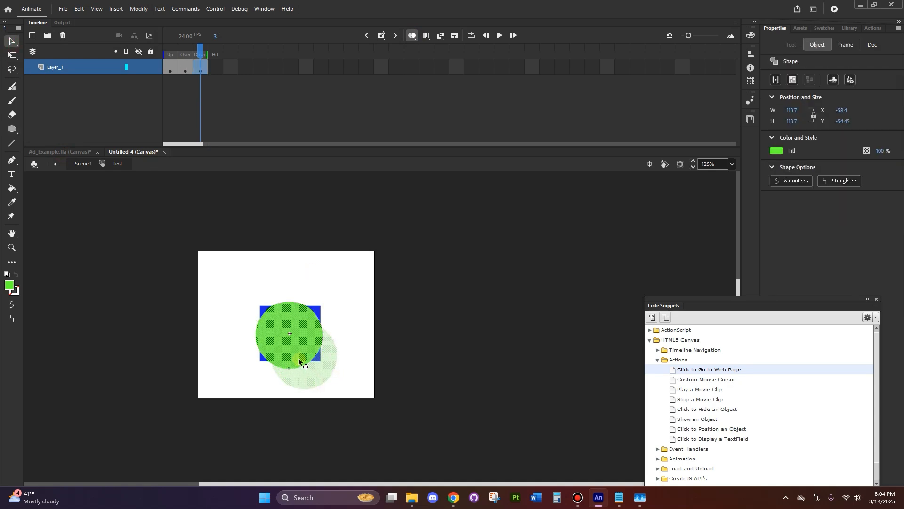
left_click(460, 366)
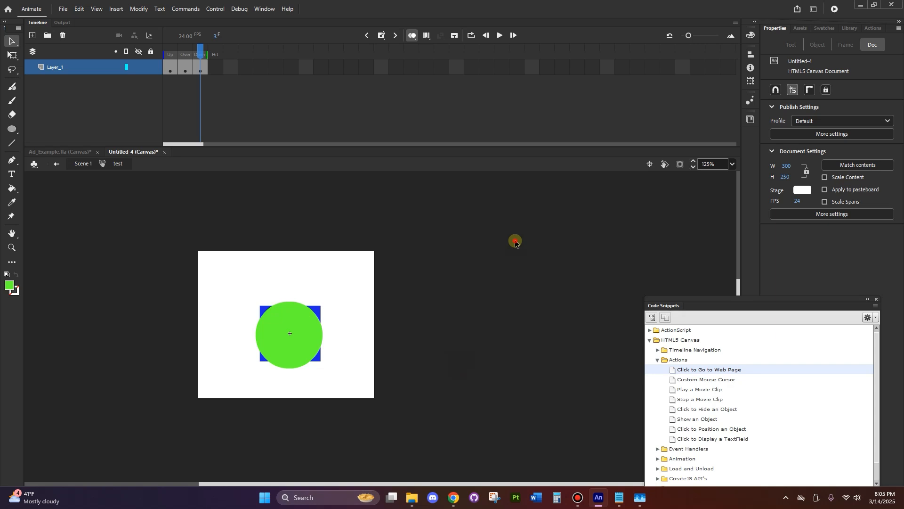
left_click(422, 38)
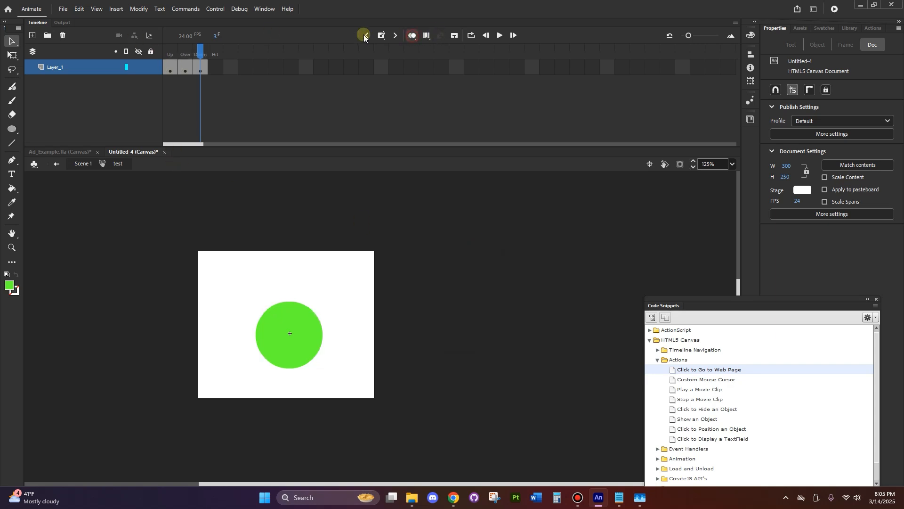
Publish the banner again and open testAd.html from the New folder window in the browser
left_click(63, 8)
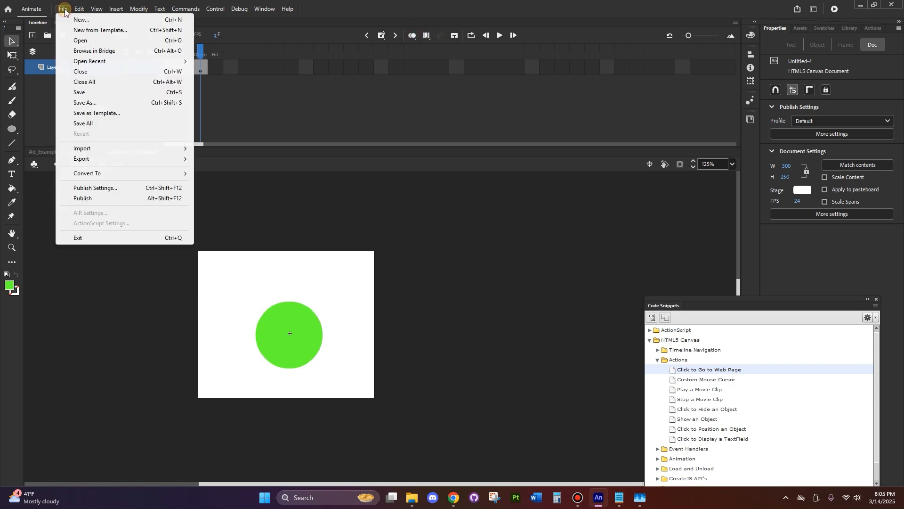
left_click(93, 200)
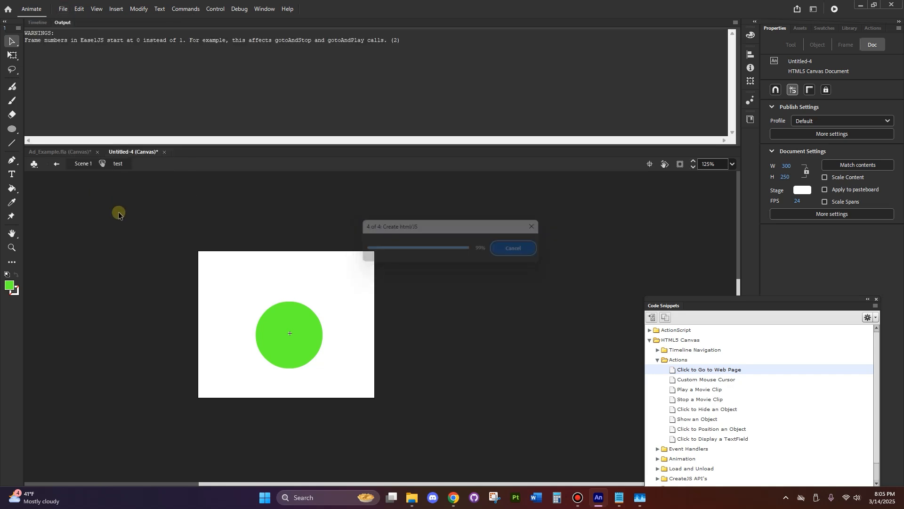
mouse_move(409, 503)
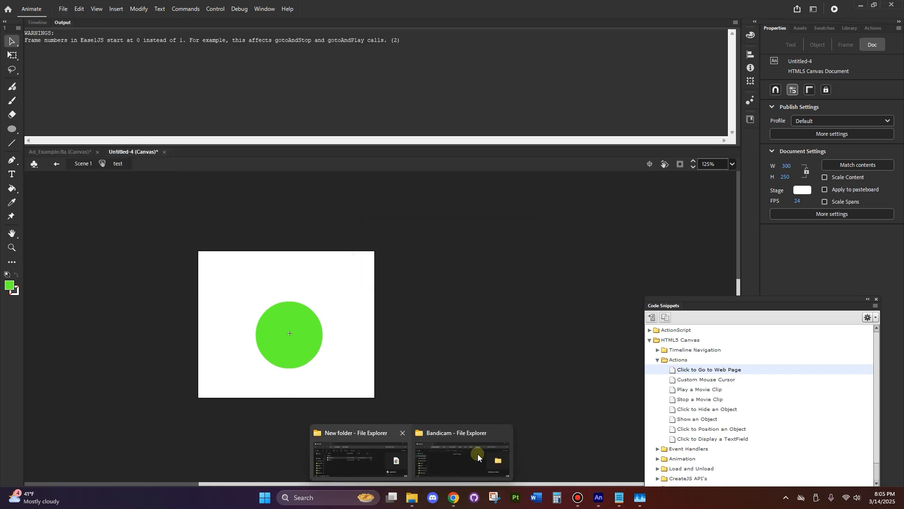
mouse_move(477, 454)
left_click(504, 433)
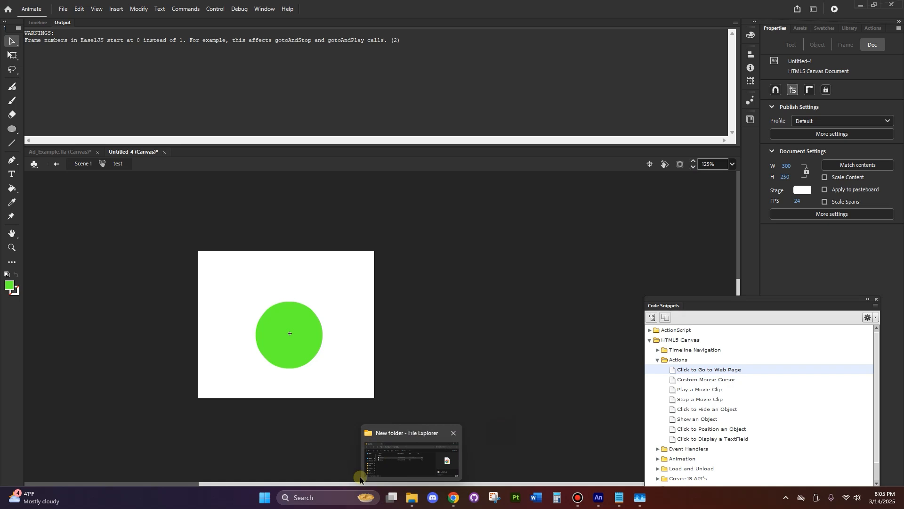
left_click(363, 464)
double_click(314, 364)
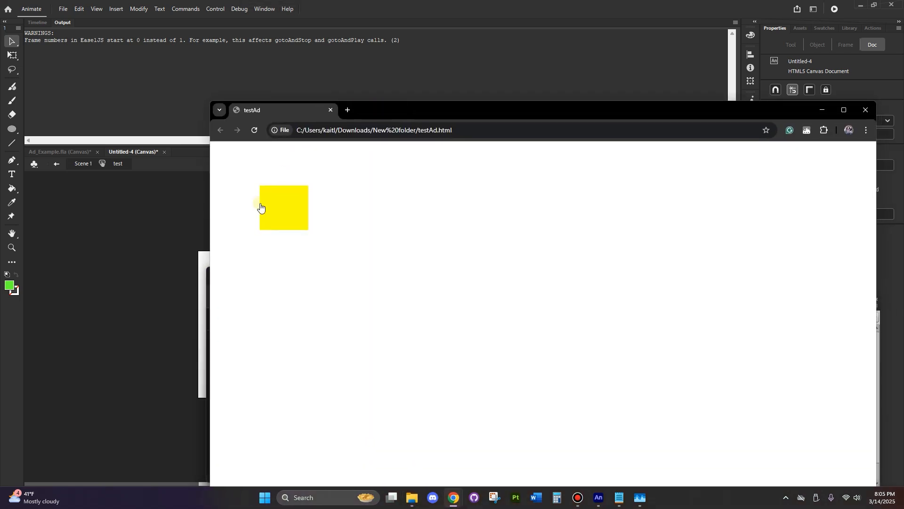
Test the button's rollover, pressed state and link in the browser, close the Google tab and minimize the windows
left_click(273, 214)
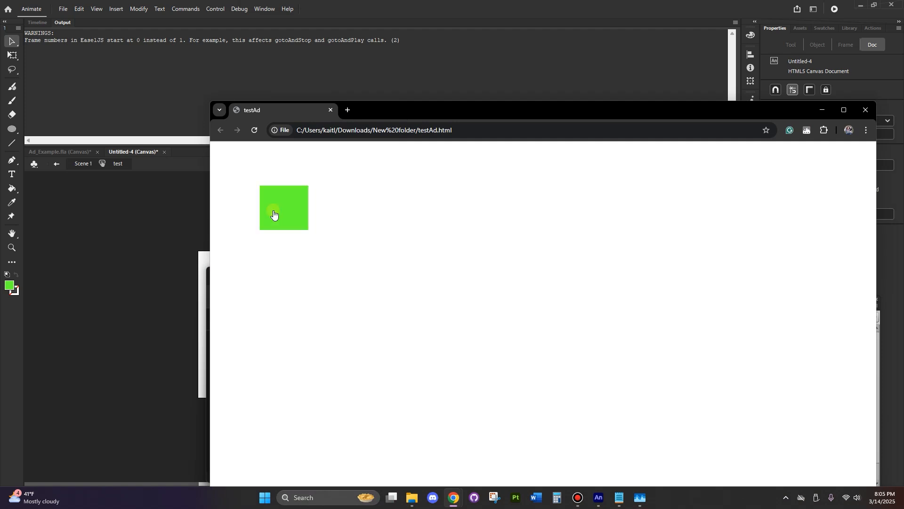
left_click(294, 208)
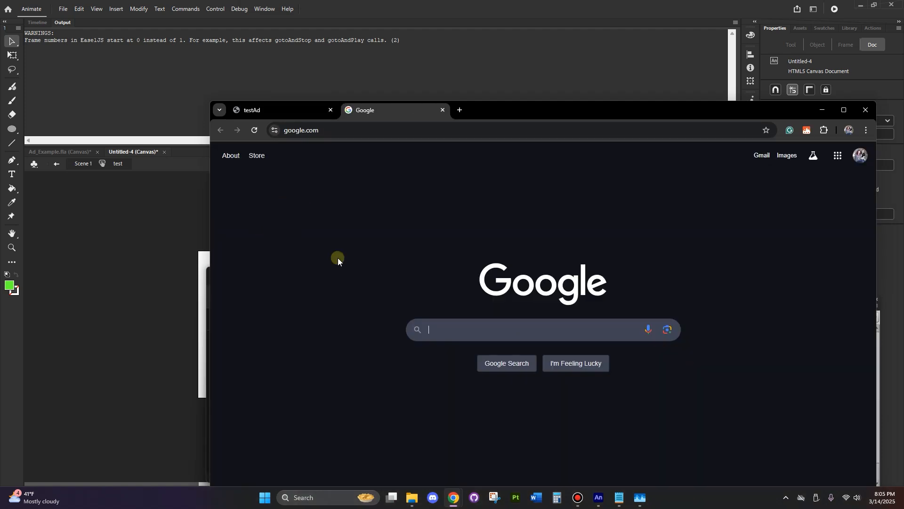
left_click(445, 111)
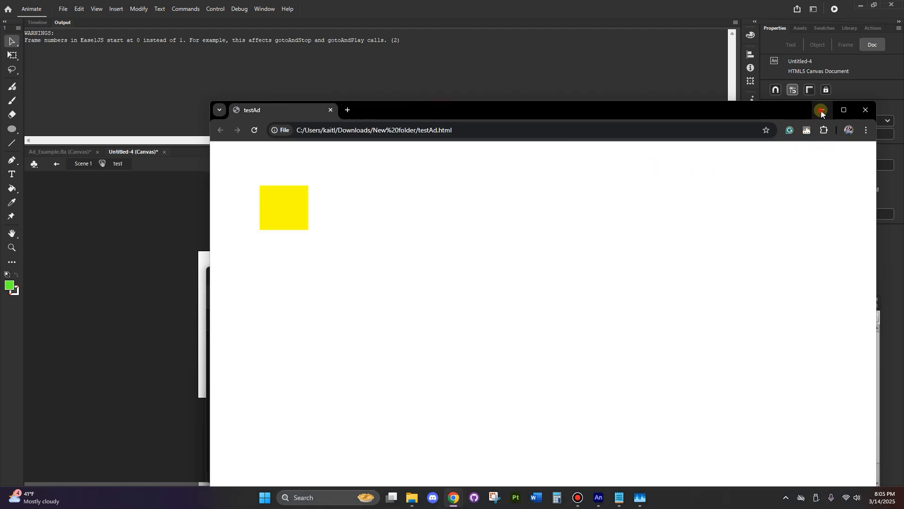
left_click(822, 110)
left_click(737, 273)
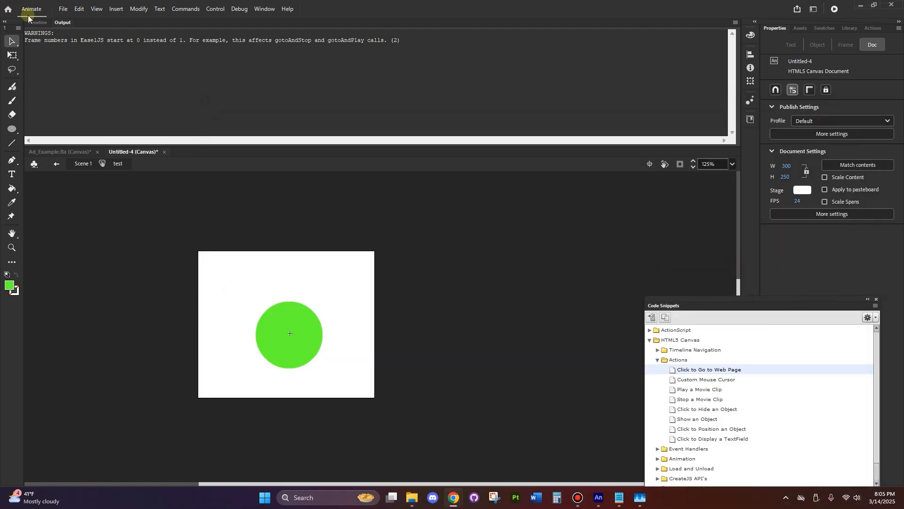
Discard the circle in the button's Down state and insert a new keyframe there that repeats the Over state's green square
left_click(37, 23)
left_click_drag(204, 75, 174, 75)
left_click(170, 74)
left_click(186, 73)
left_click(199, 75)
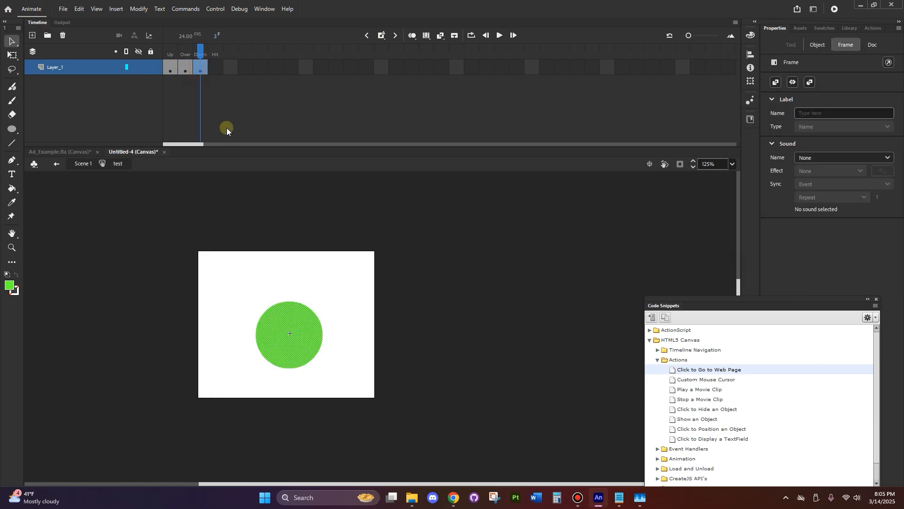
right_click(201, 69)
left_click(257, 136)
right_click(201, 71)
left_click(247, 146)
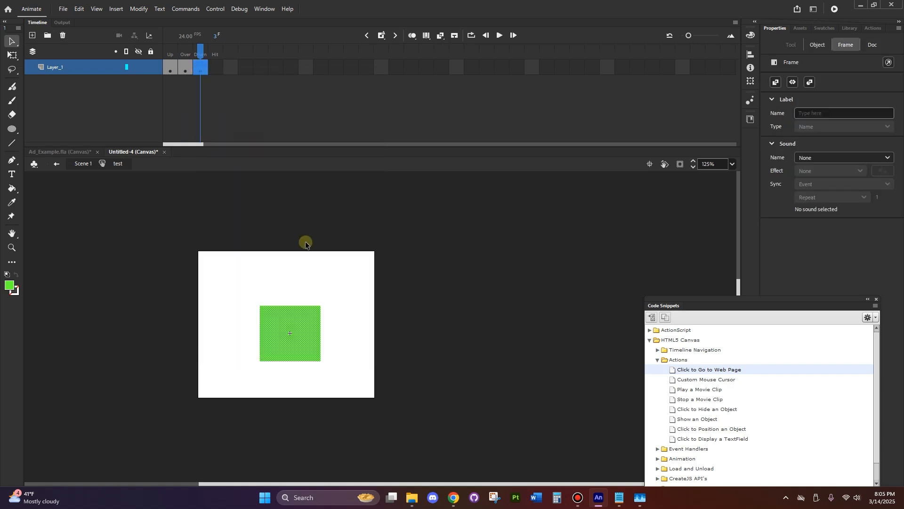
Nudge the green square in the Down state about 4 px down and 4 px to the right
left_click(306, 323)
key("Down")
key("Down")
key("Down")
key("Right")
key("Right")
key("Right")
key("Right")
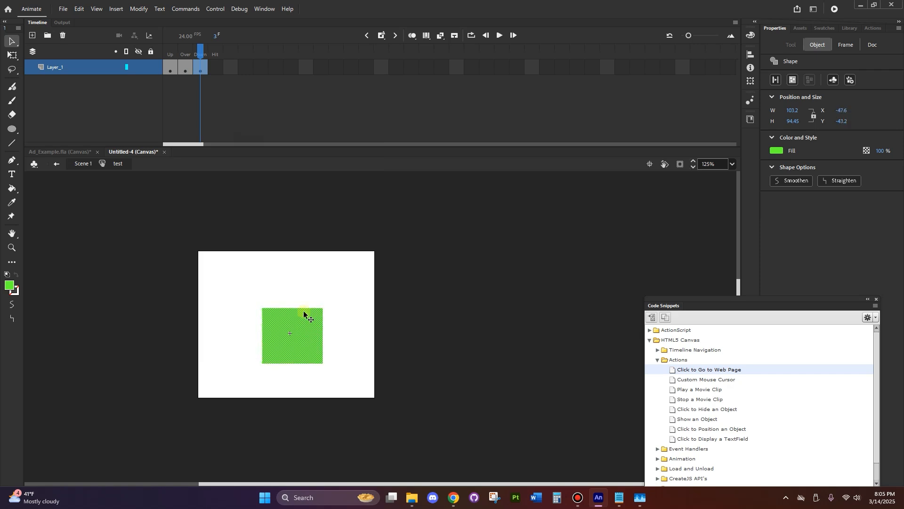
left_click(353, 121)
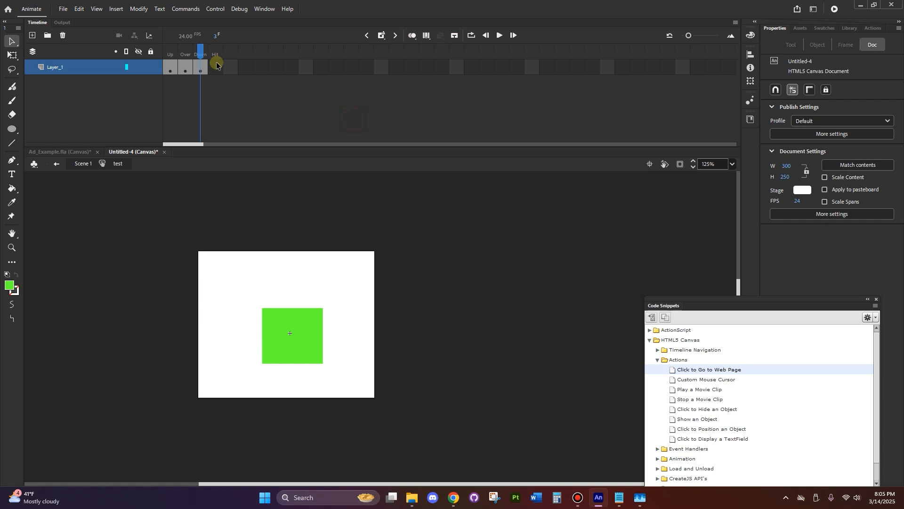
Leave the button symbol, return to Scene 1 and deselect the button
mouse_move(197, 51)
left_mouse_down()
mouse_move(207, 51)
mouse_move(170, 51)
mouse_move(202, 52)
left_mouse_up()
left_click(56, 163)
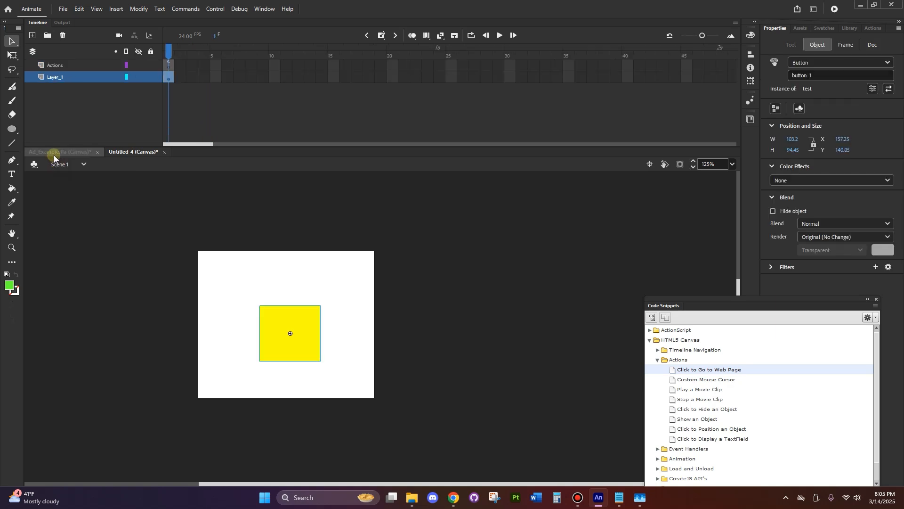
left_click(522, 282)
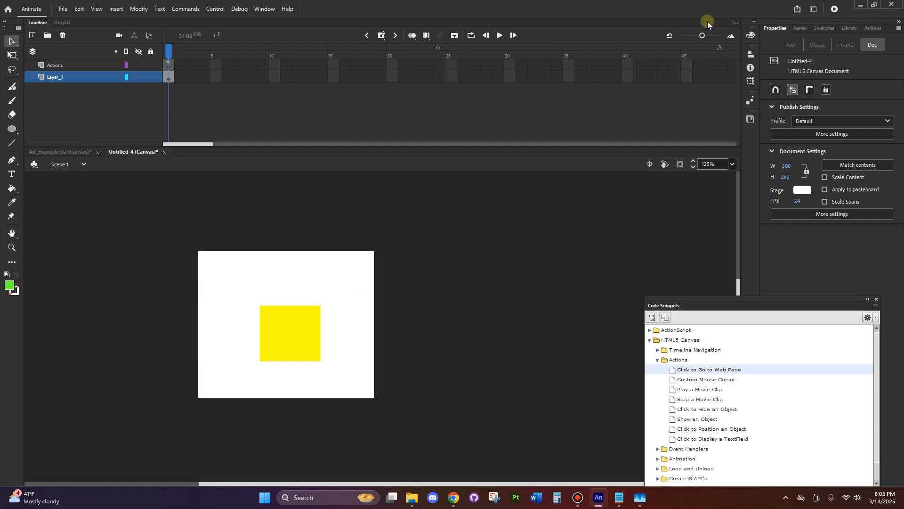
Switch to the Ad_Example.fla document and expand its Logo and Background layer folders in the timeline
left_click_drag(703, 35, 682, 36)
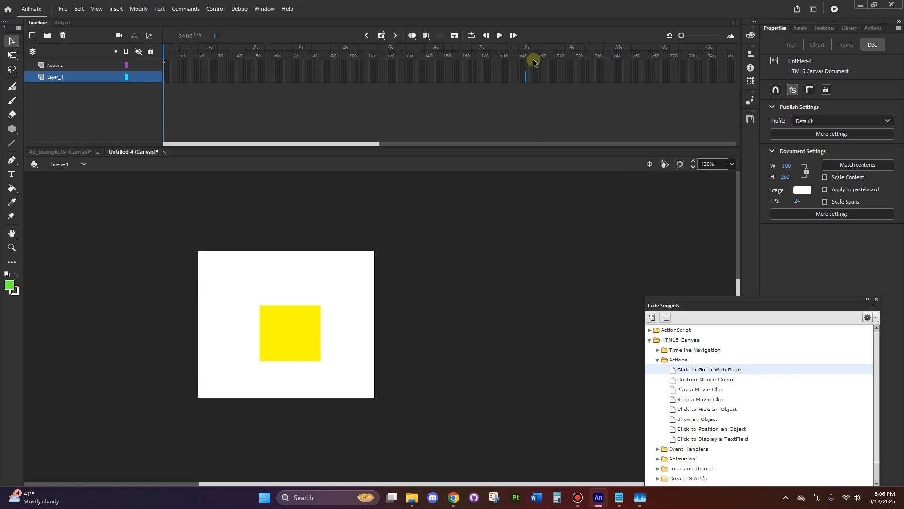
left_click(511, 200)
left_click(80, 150)
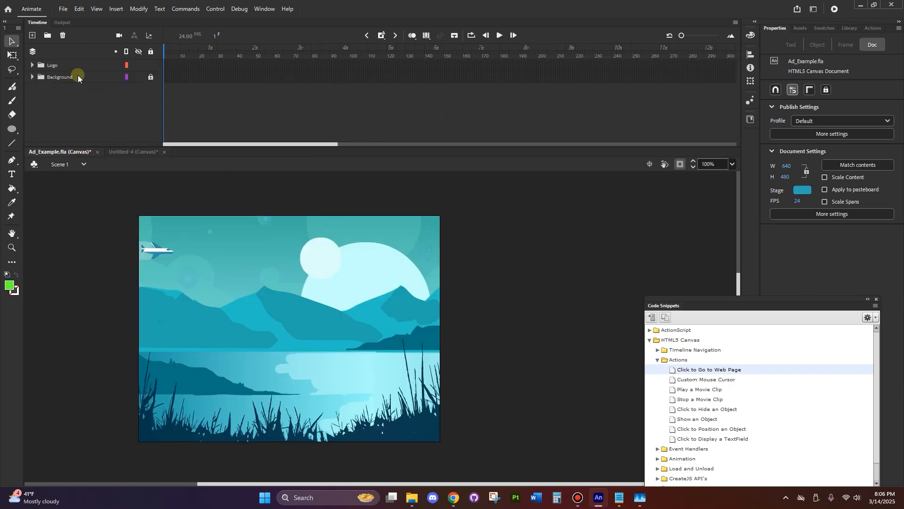
left_click(31, 66)
left_click(32, 124)
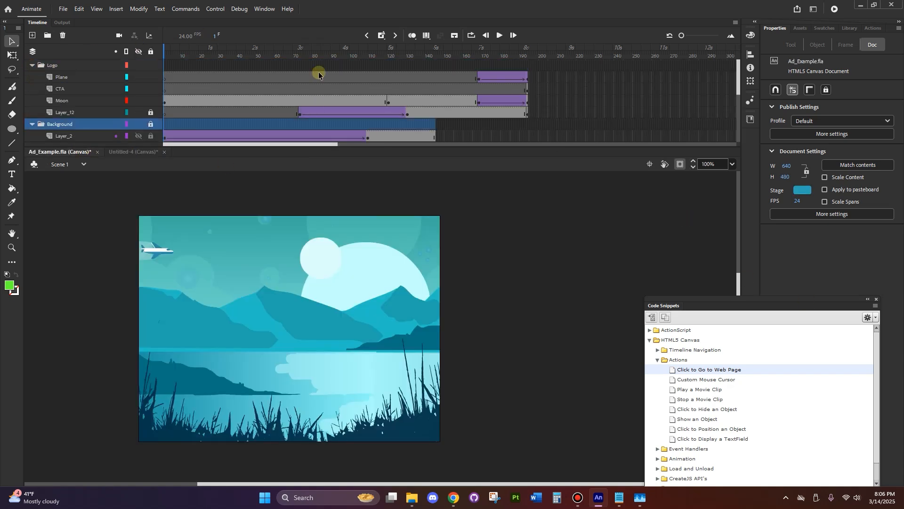
Examine the Background folder's layers and the Midground_L tween, and return the playhead to frame 1
scroll(321, 74, "down", 3)
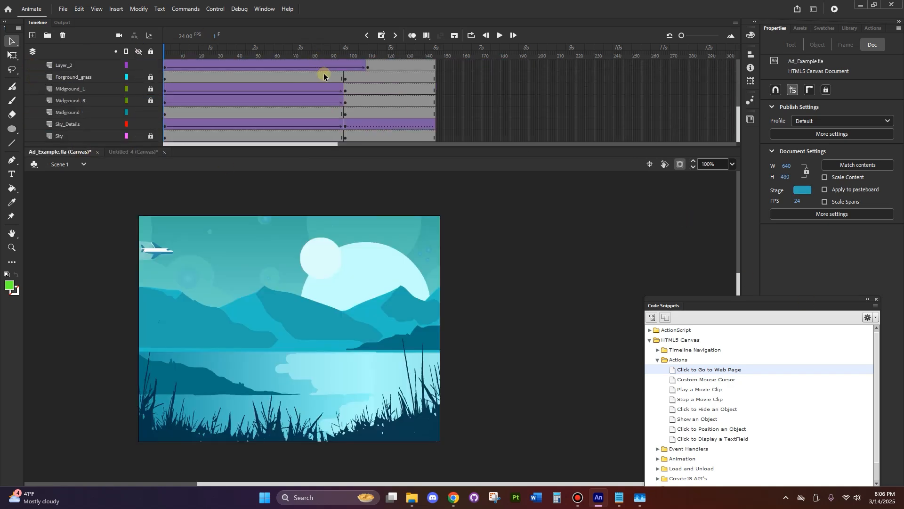
left_click(272, 90)
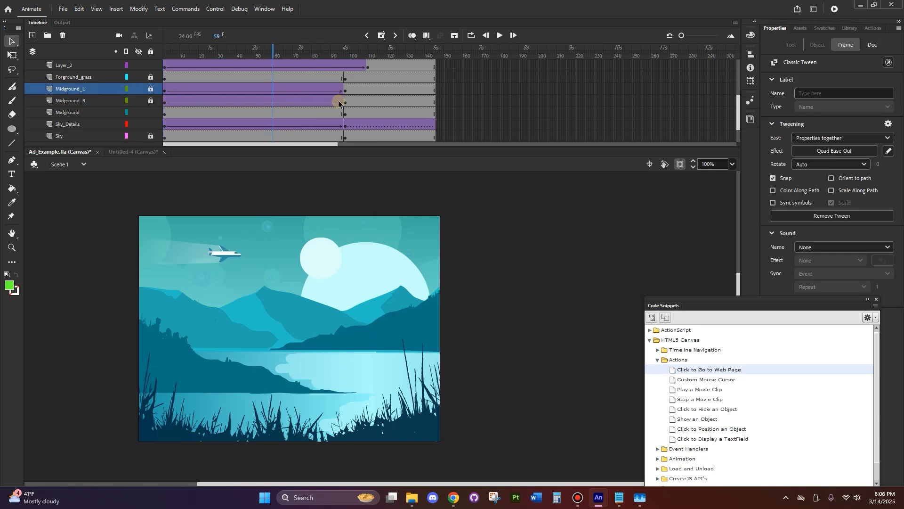
scroll(348, 103, "up", 3)
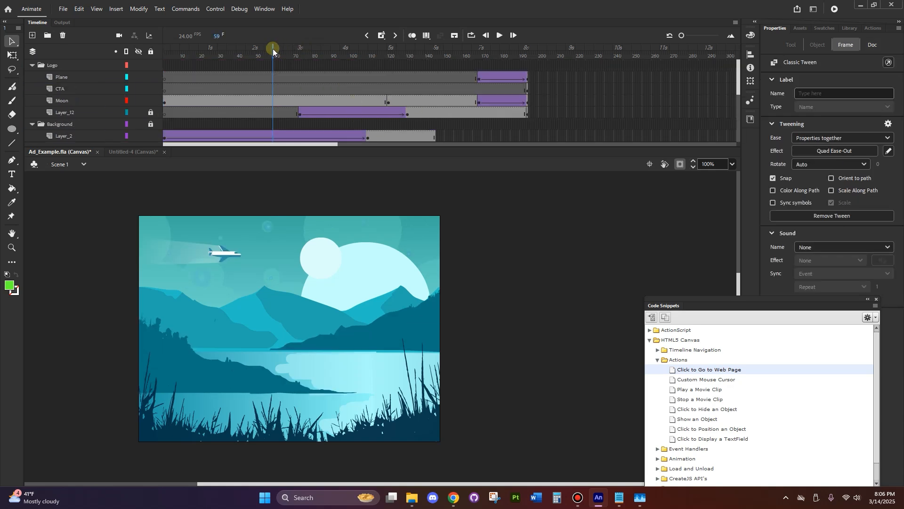
left_click_drag(272, 50, 89, 63)
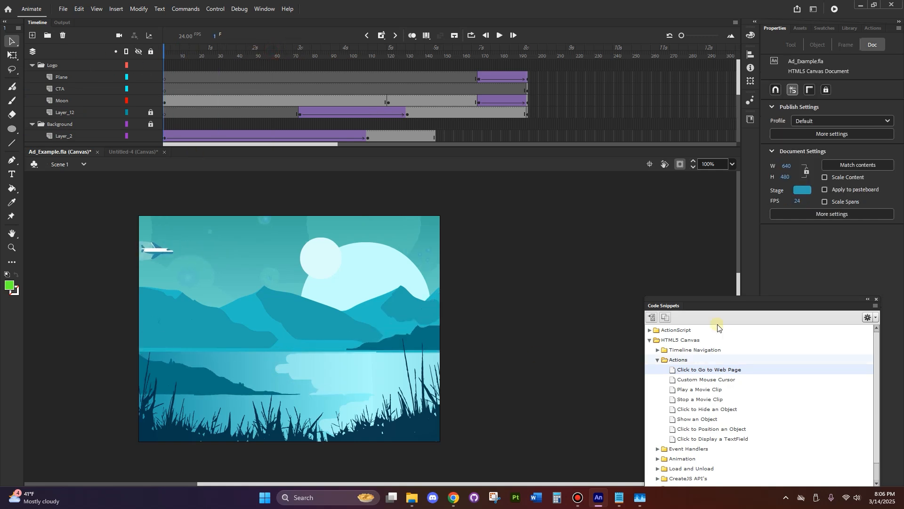
Close the Code Snippets panel, then play the ad through and leave the playhead on its last frame, 194
left_click(868, 299)
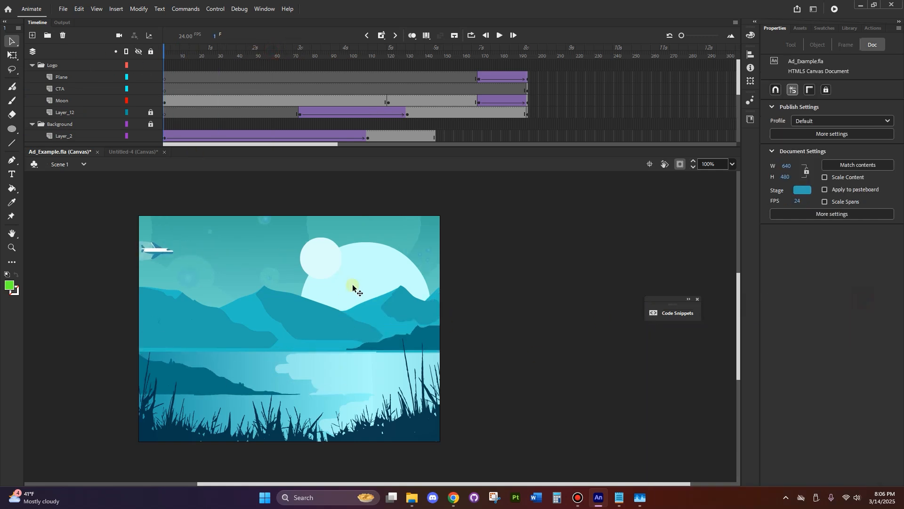
left_click(697, 299)
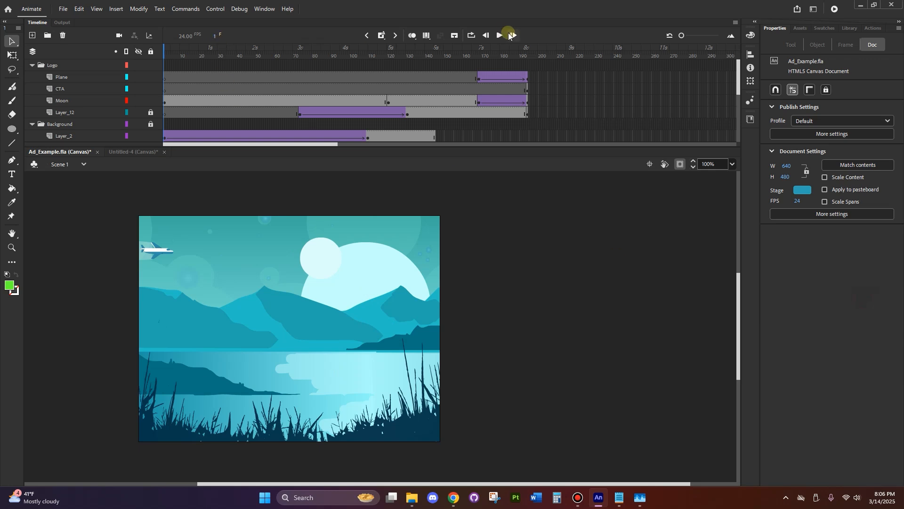
left_click(499, 35)
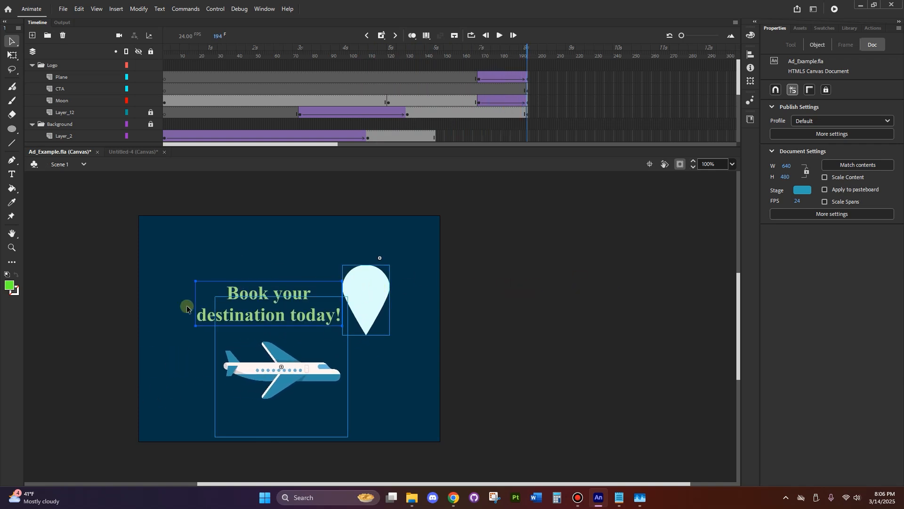
left_click(541, 279)
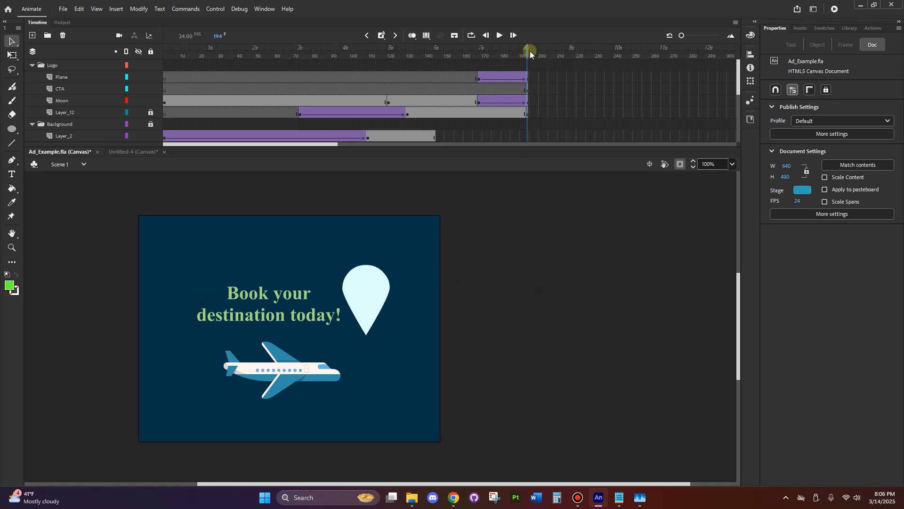
left_click_drag(530, 50, 168, 59)
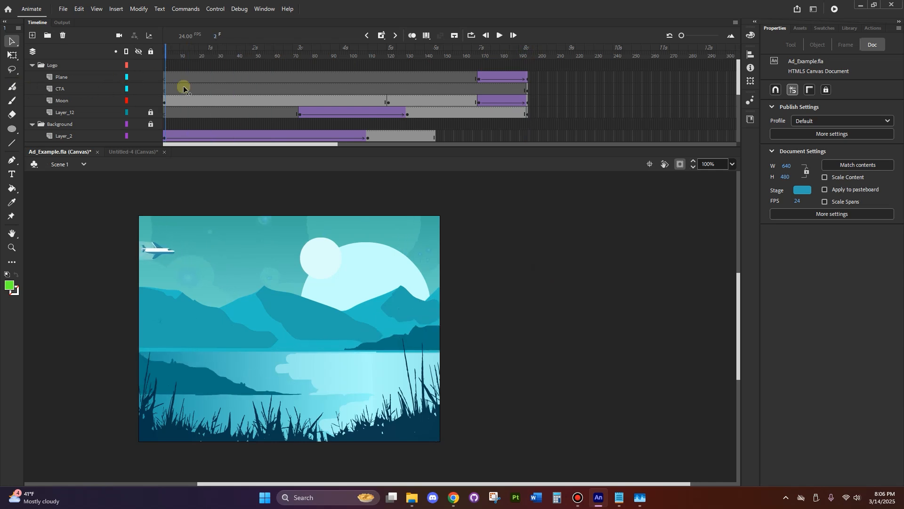
left_click_drag(184, 88, 530, 88)
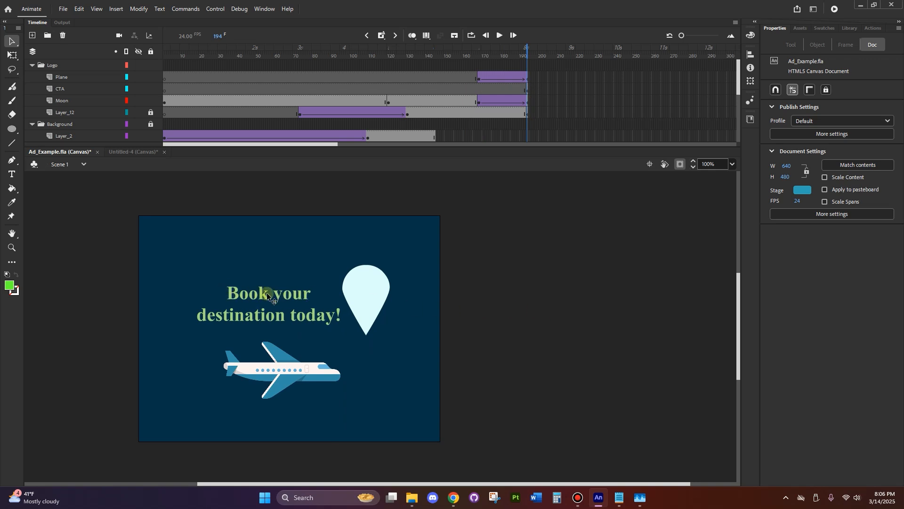
Convert the "Book your destination today!" text on the CTA layer into a Button symbol named CTA_Weblink
left_click(291, 295)
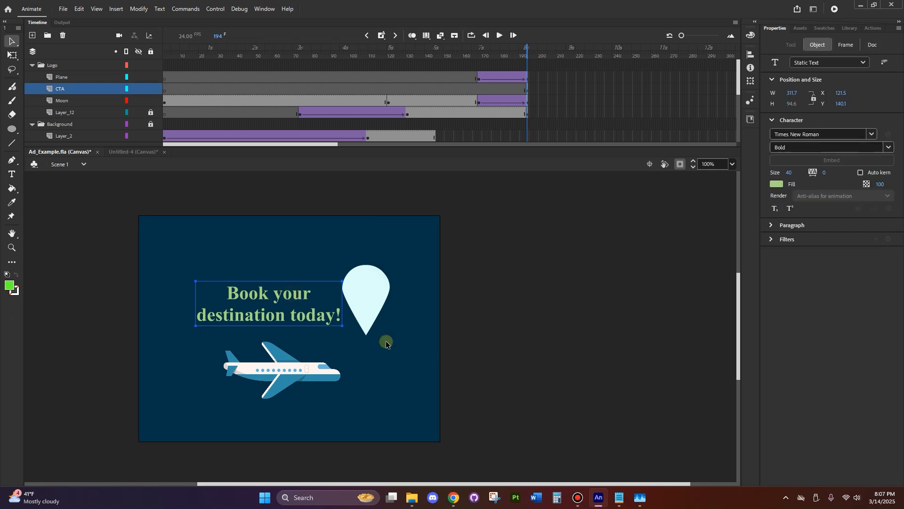
right_click(279, 296)
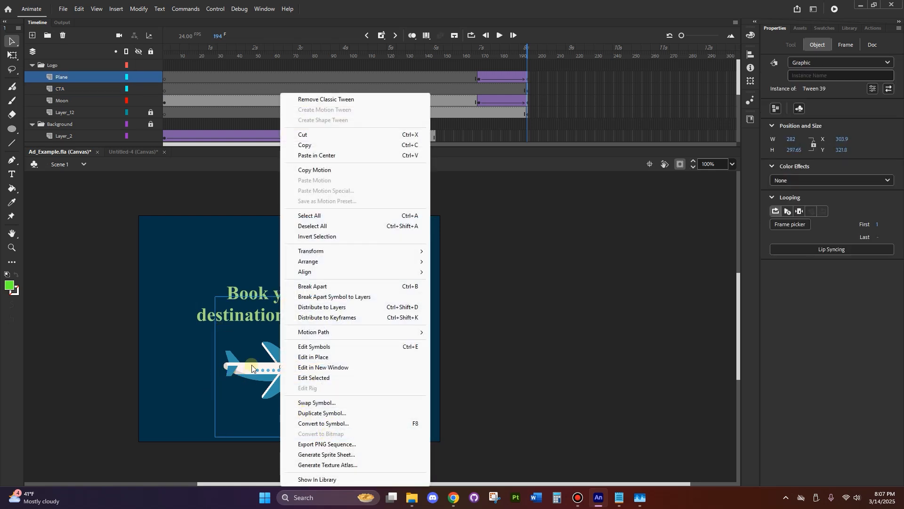
left_click(534, 365)
left_click(291, 367)
left_click(523, 357)
left_click(260, 290)
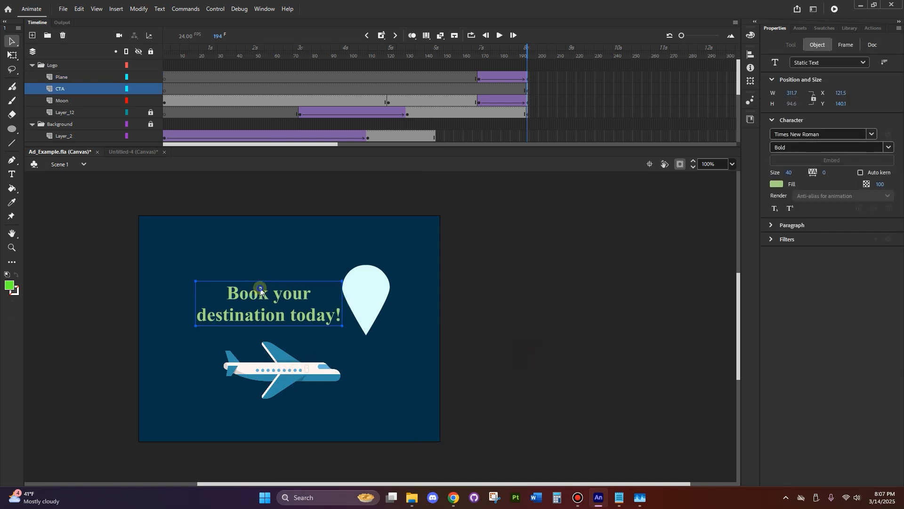
right_click(260, 291)
left_click(293, 272)
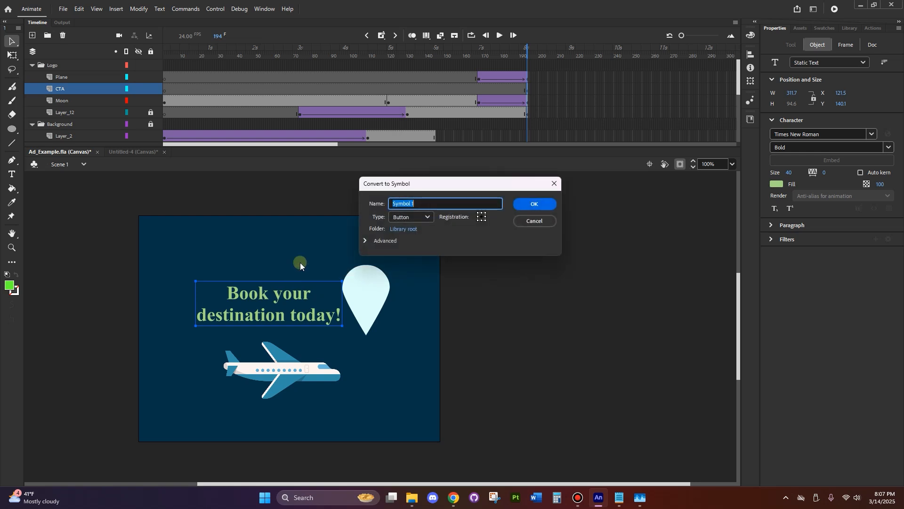
type("CTA_Weblink")
left_click(395, 216)
left_click(403, 238)
left_click(527, 205)
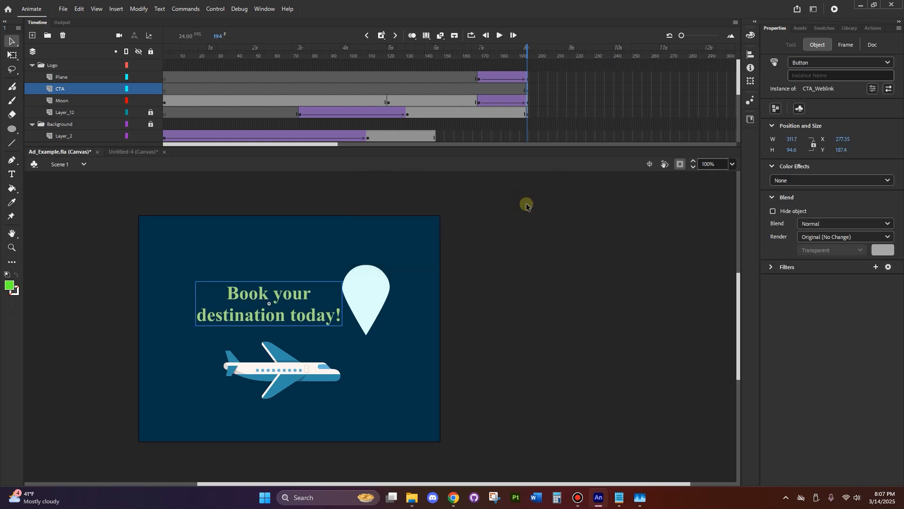
Add the HTML5 Canvas "Click to Go to Web Page" code snippet for the text button on frame 194
left_click(871, 28)
left_click(846, 50)
left_click(413, 331)
left_click(412, 331)
left_click(422, 351)
left_click_drag(450, 362, 734, 227)
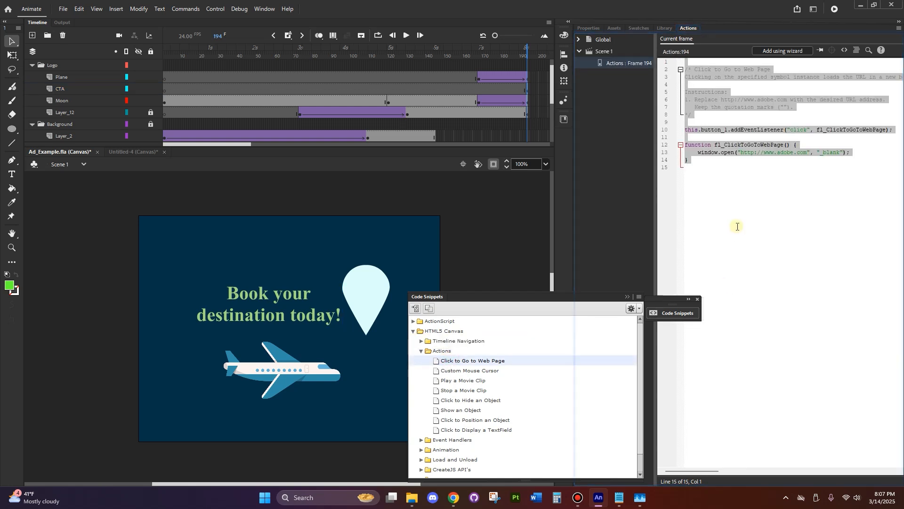
left_click(735, 227)
Replace button_1 with CTA in the script's addEventListener line
left_click_drag(701, 129, 728, 129)
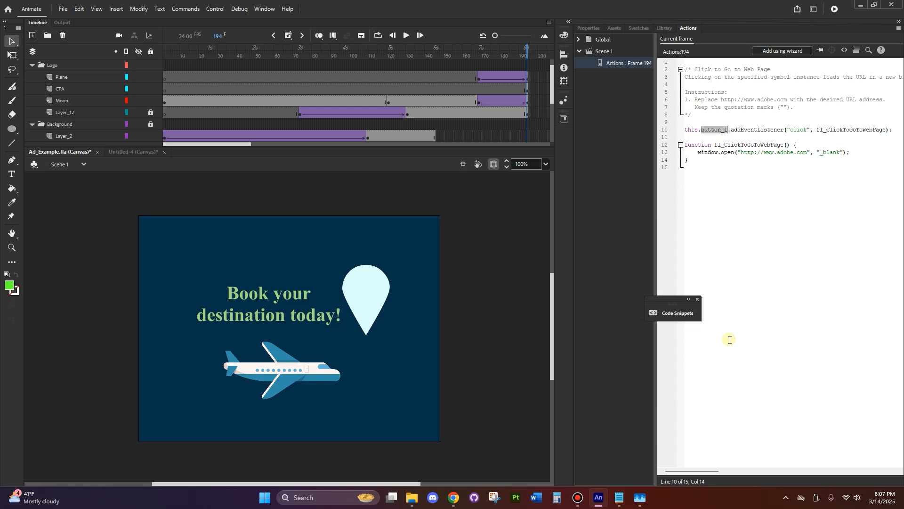
type("CTA")
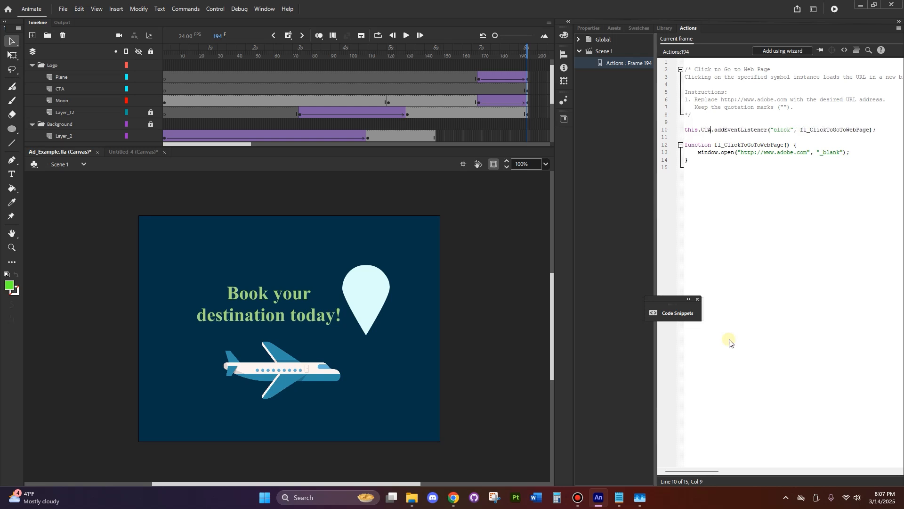
left_click(740, 292)
double_click(702, 126)
left_click(757, 233)
double_click(704, 128)
left_click(743, 277)
Set the instance name of the "Book your destination today!" button to CTA
left_click(306, 299)
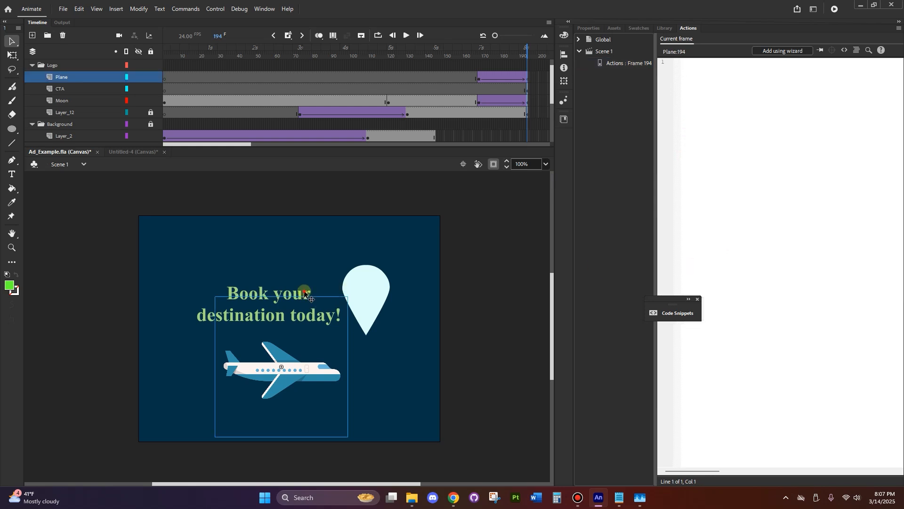
left_click(279, 290)
left_click(601, 29)
left_click(817, 75)
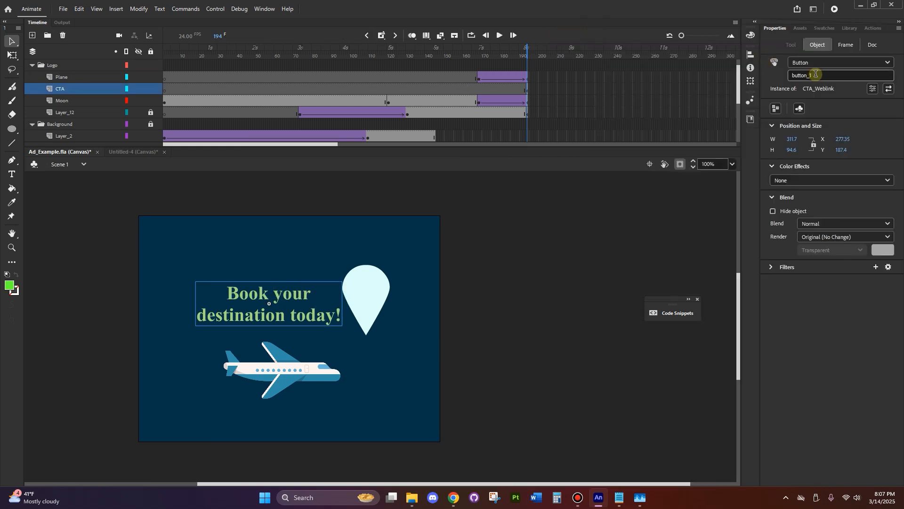
type("CTA")
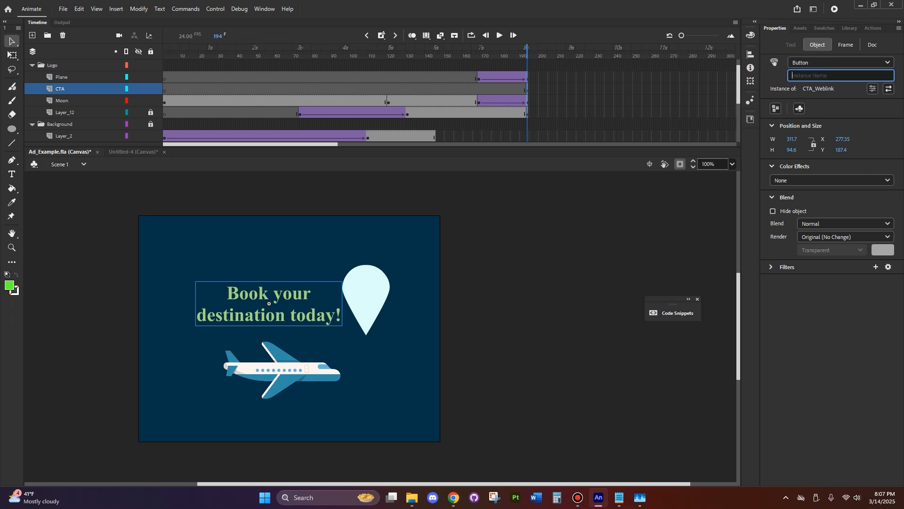
left_click(784, 361)
left_click(816, 73)
key("Return")
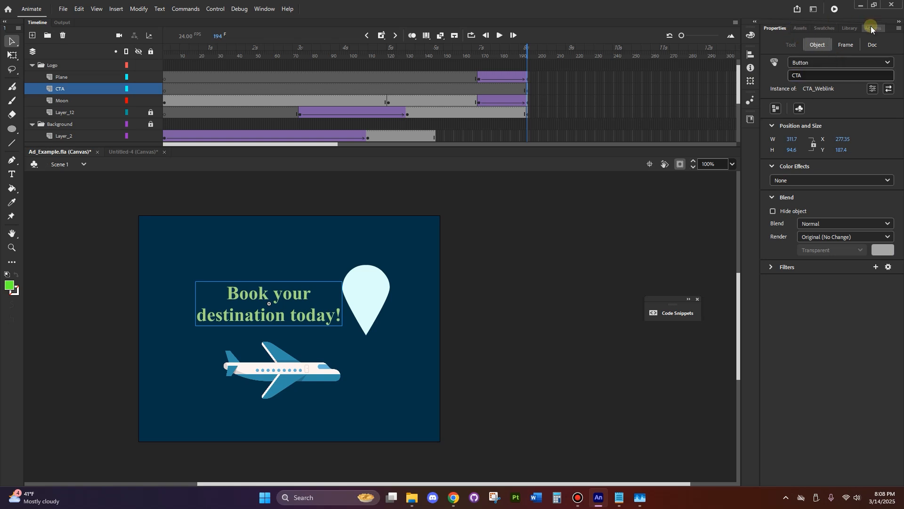
left_click(872, 29)
left_click(622, 61)
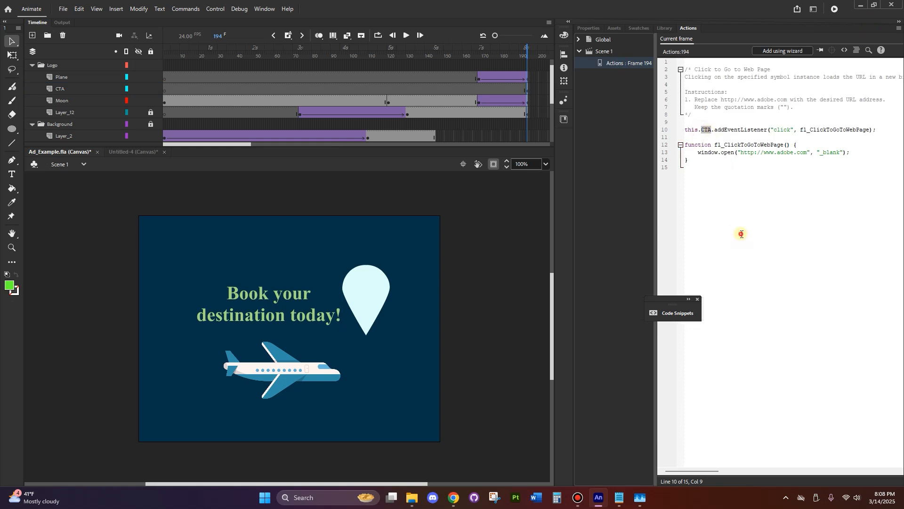
left_click(794, 152)
left_click_drag(783, 153, 780, 153)
key("BackSpace")
key("BackSpace")
type("google")
left_click(769, 222)
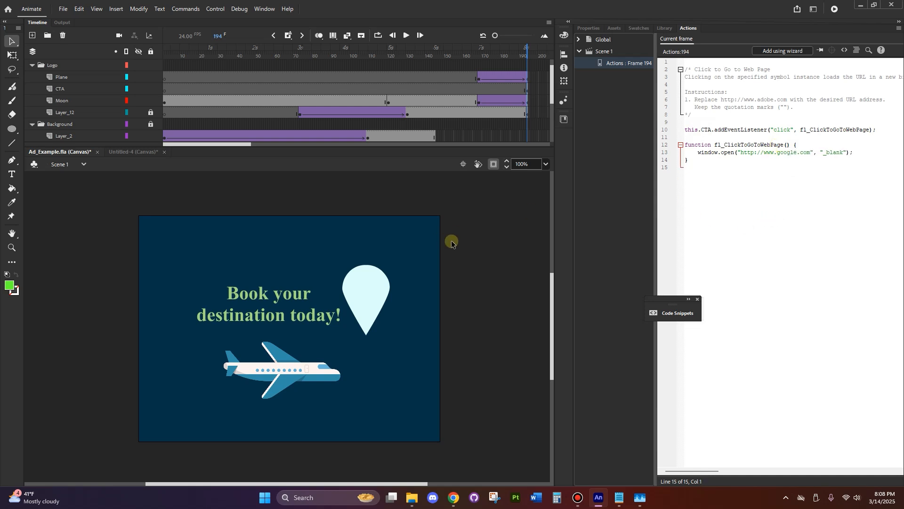
Set the publish output in Publish Settings to a JavaScript file named TravelAd in Downloads > New folder
left_click(62, 9)
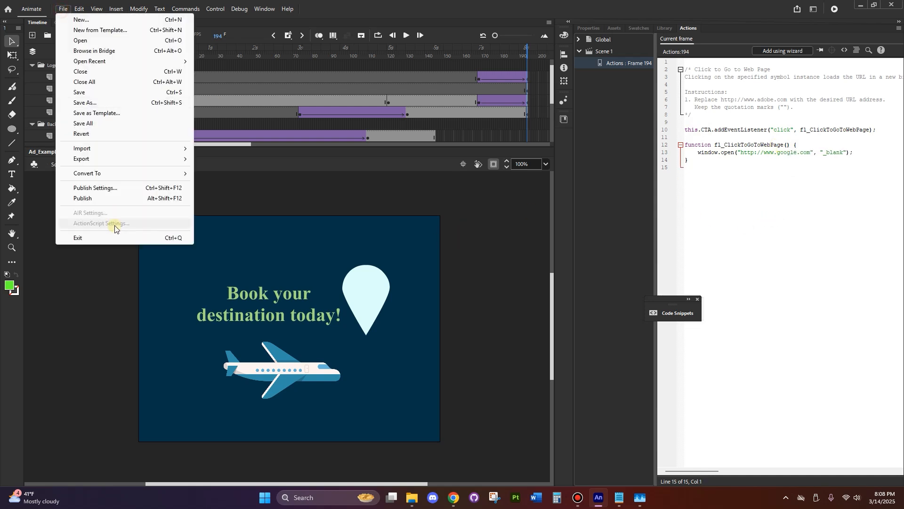
left_click(101, 188)
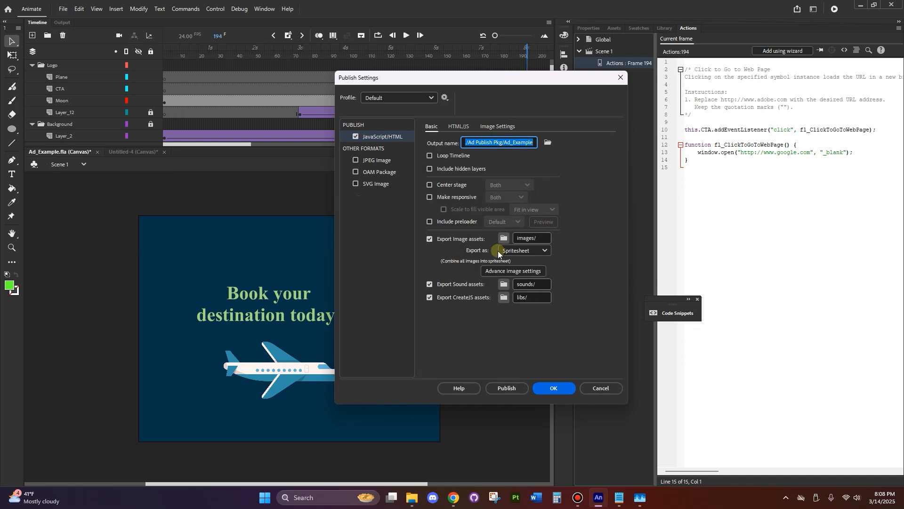
left_click(548, 142)
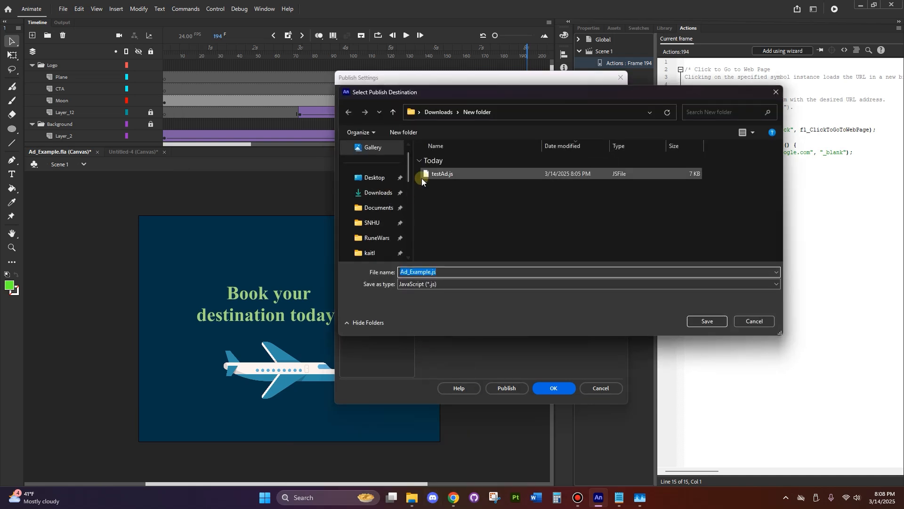
left_click(439, 113)
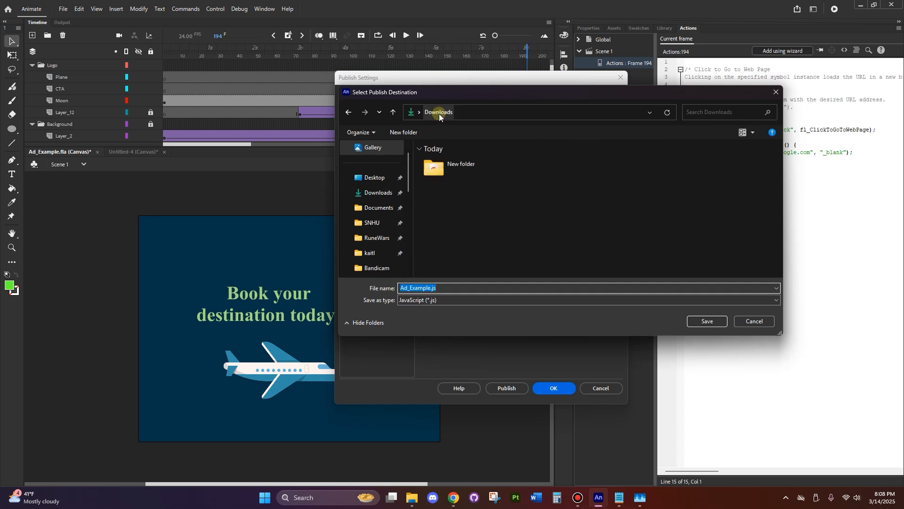
left_click(459, 174)
double_click(459, 174)
left_click(444, 289)
type("Ttr")
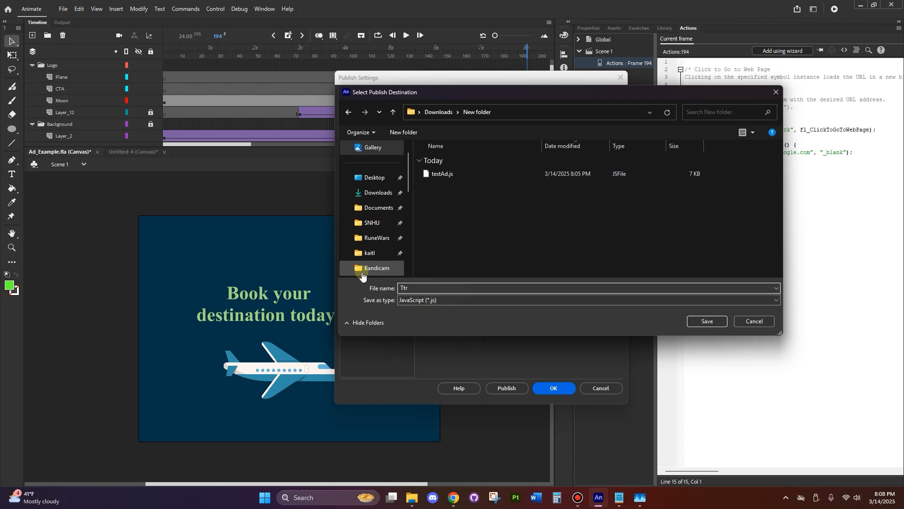
key("BackSpace")
key("BackSpace")
type("ravel")
left_click(707, 321)
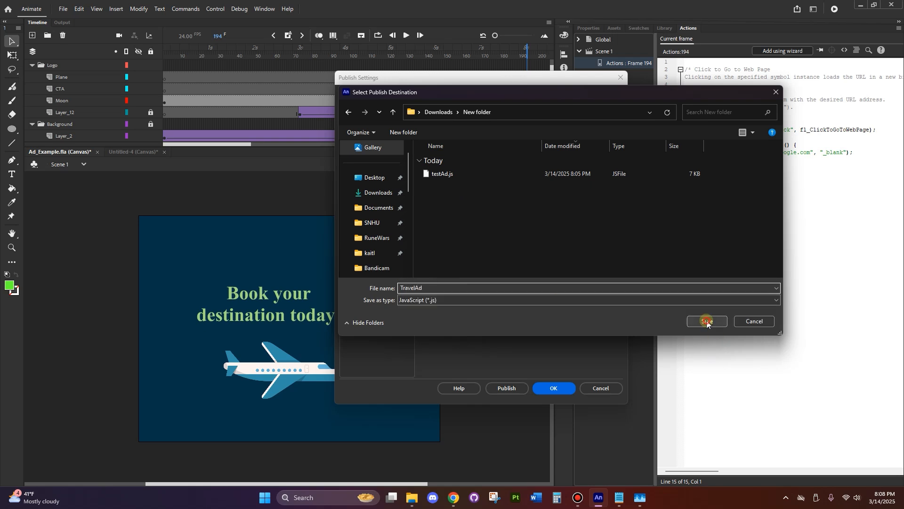
Publish the travel ad and bring up its output folder in File Explorer
left_click(507, 388)
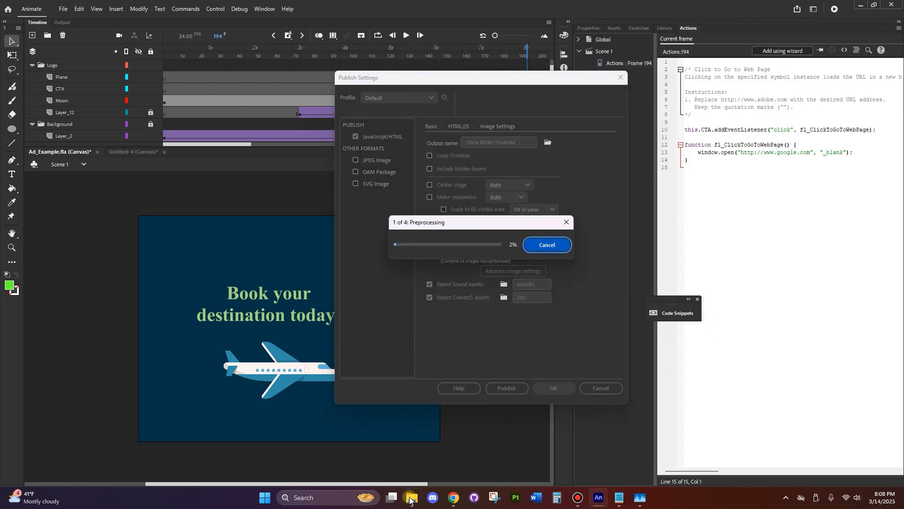
left_click(412, 497)
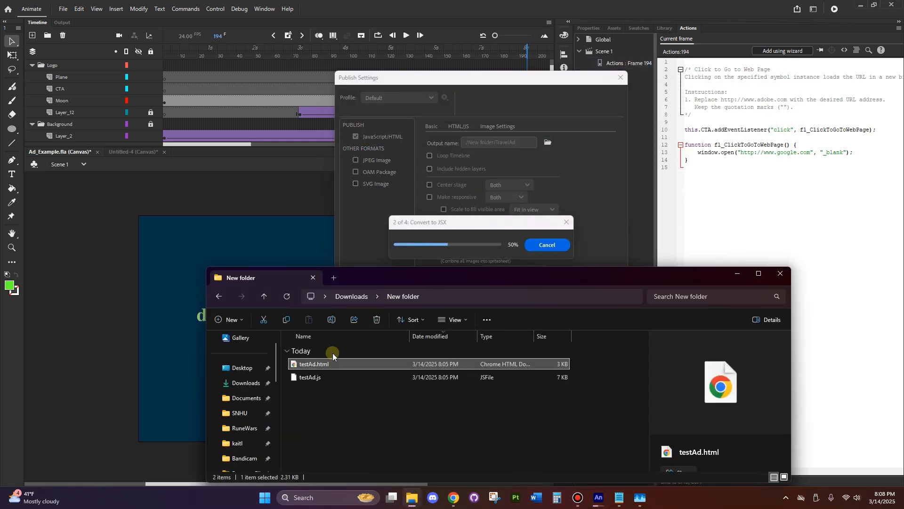
Delete the testAd files and all remaining published output from New folder in Downloads, leaving the folder itself in place
left_click(358, 297)
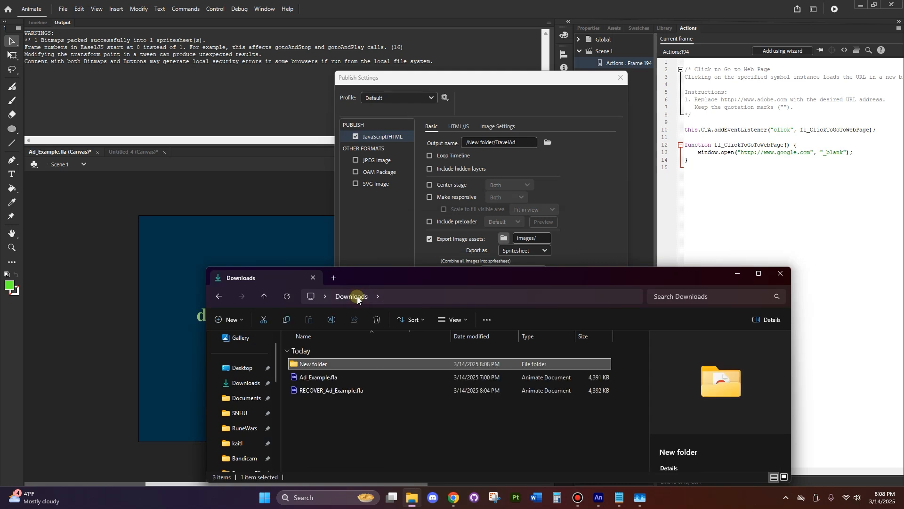
double_click(330, 364)
left_click(332, 391)
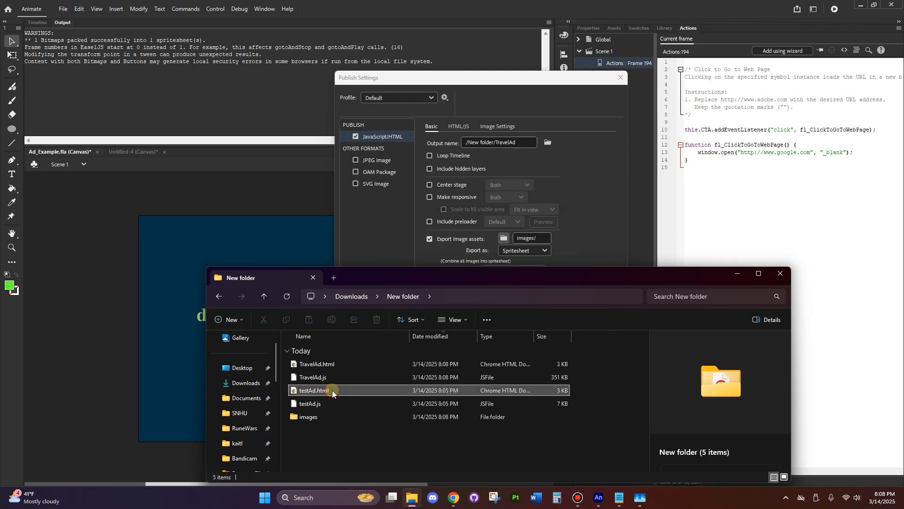
key("Delete")
left_click(330, 391)
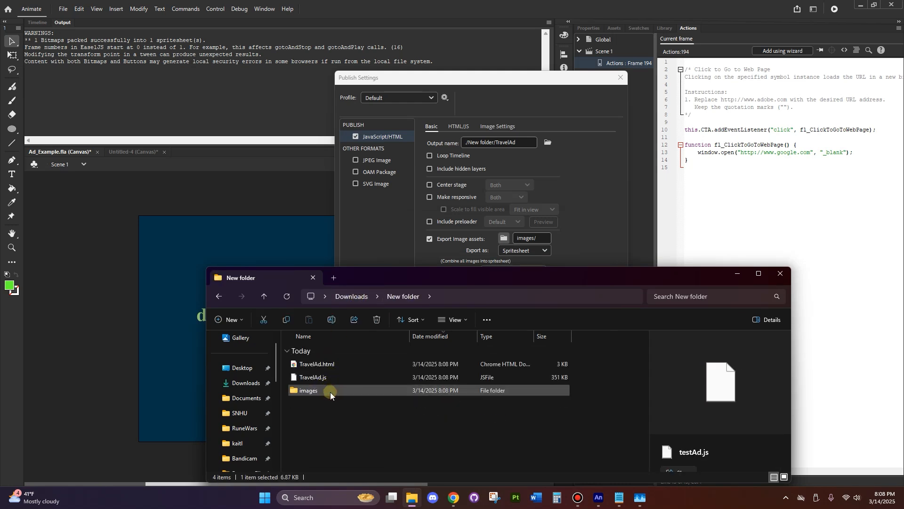
key("Delete")
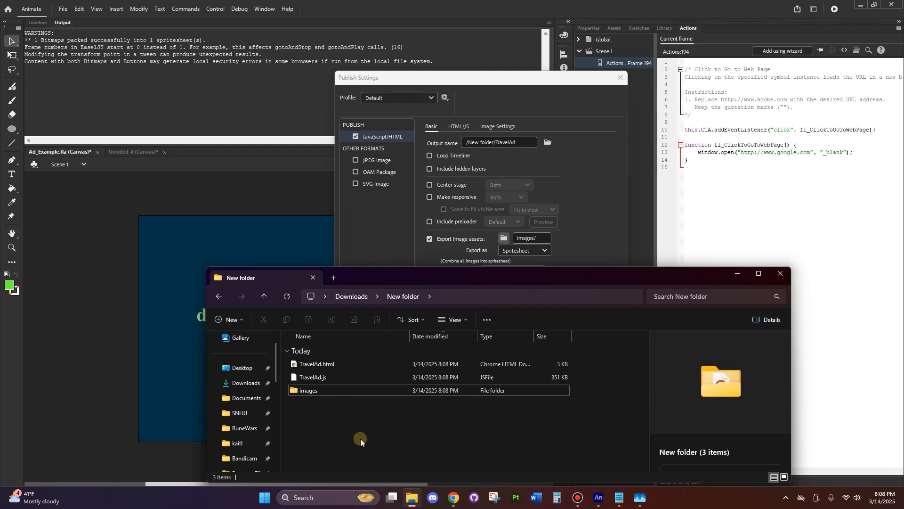
key("ctrl+a")
key("Delete")
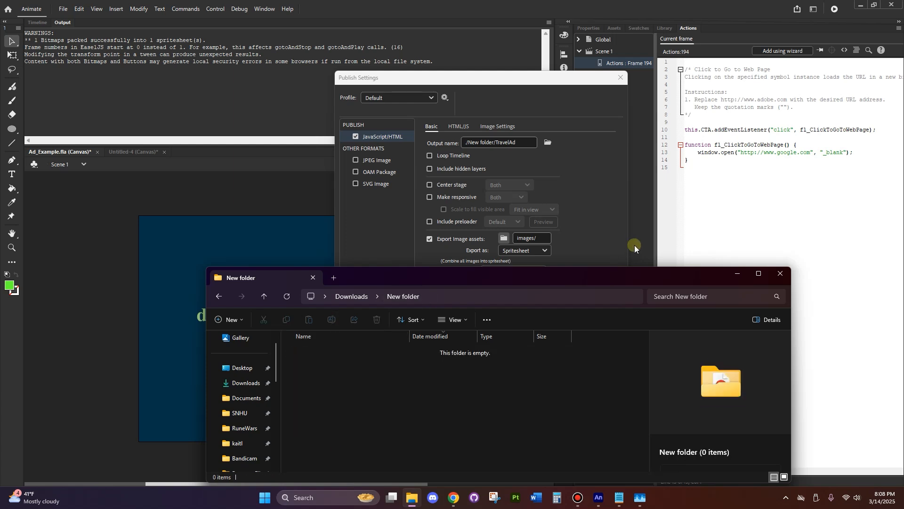
Publish the travel ad again and check the HTML file, JavaScript file and images folder in its output folder
left_click(603, 236)
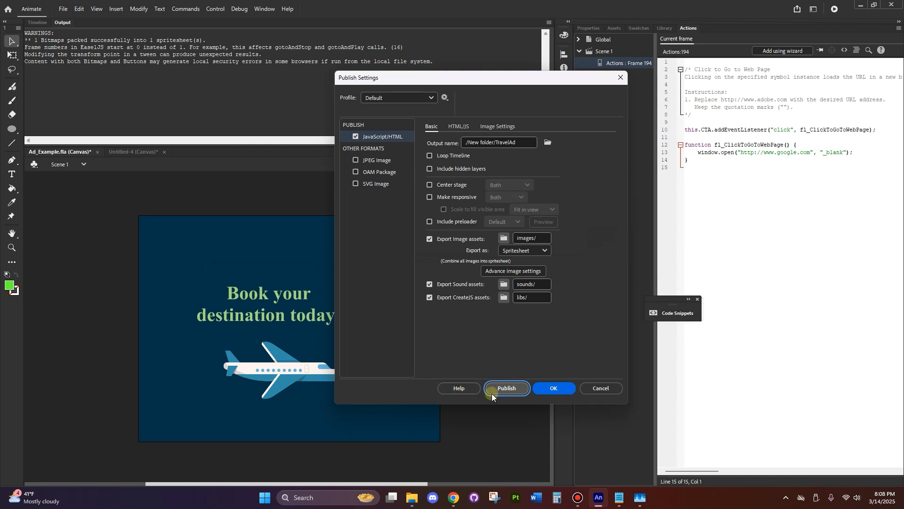
left_click(507, 388)
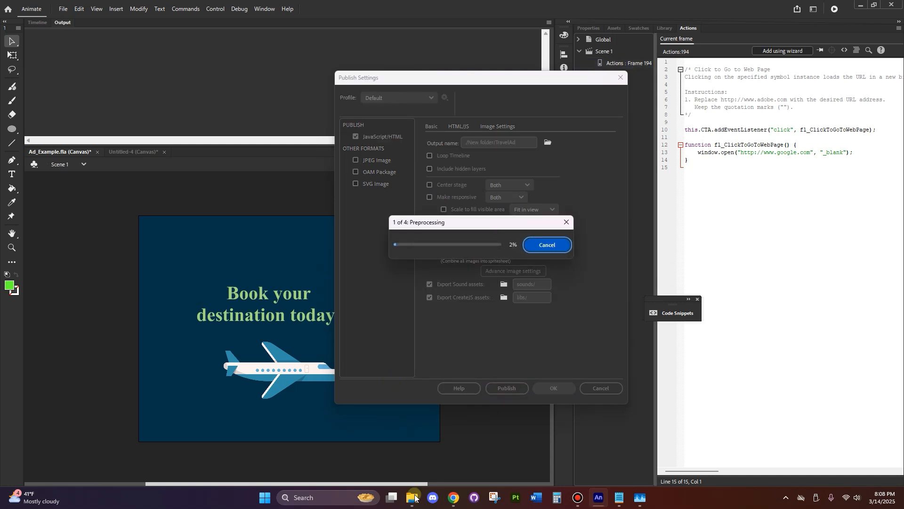
left_click(413, 499)
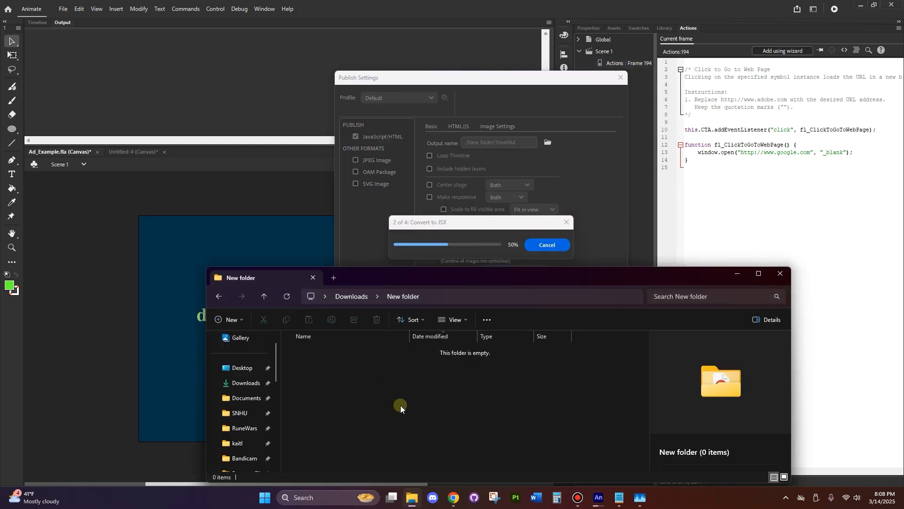
left_click_drag(338, 431, 320, 361)
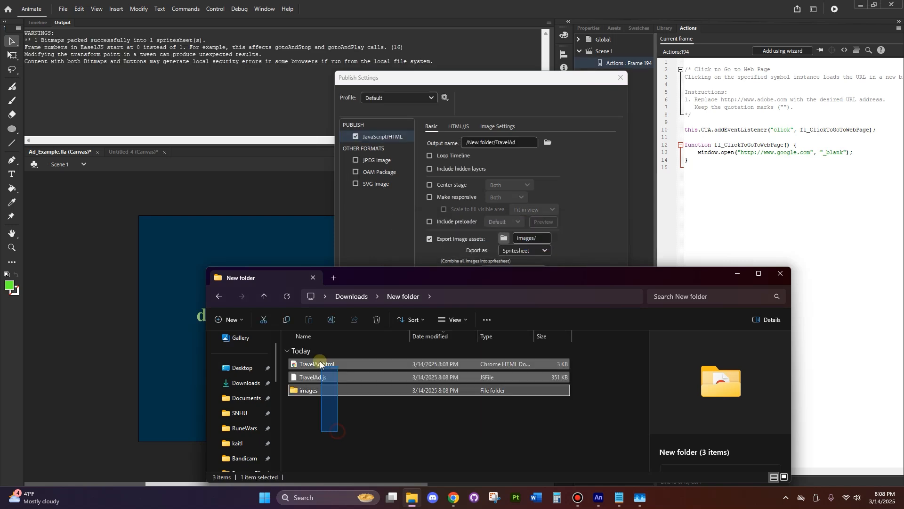
left_click(360, 427)
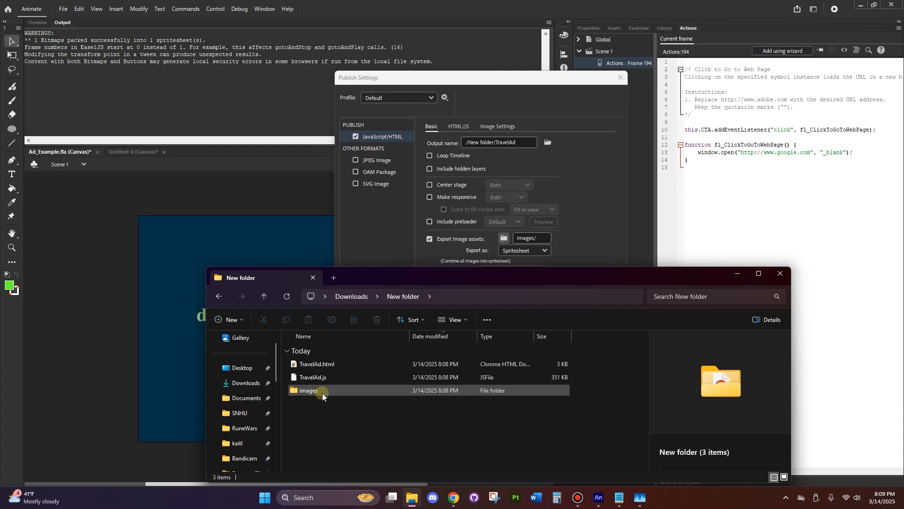
mouse_move(322, 393)
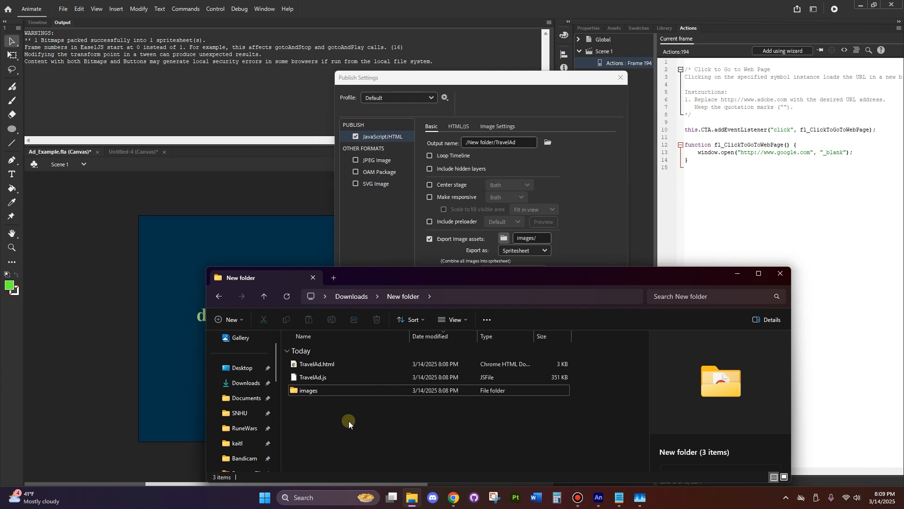
left_click_drag(338, 413, 330, 368)
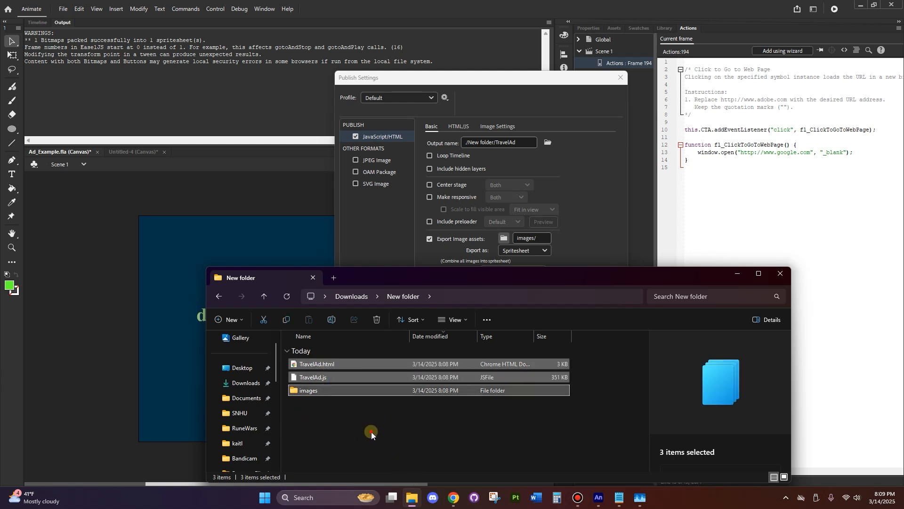
left_click(371, 431)
Test TravelAd.html and its "Book your destination today!" link in the browser, and return to Animate with Publish Settings closed
double_click(329, 366)
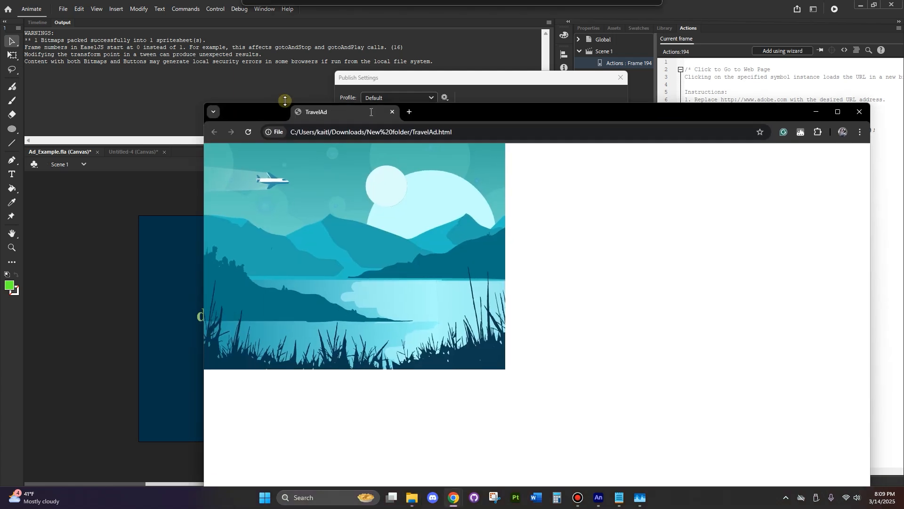
left_click(248, 130)
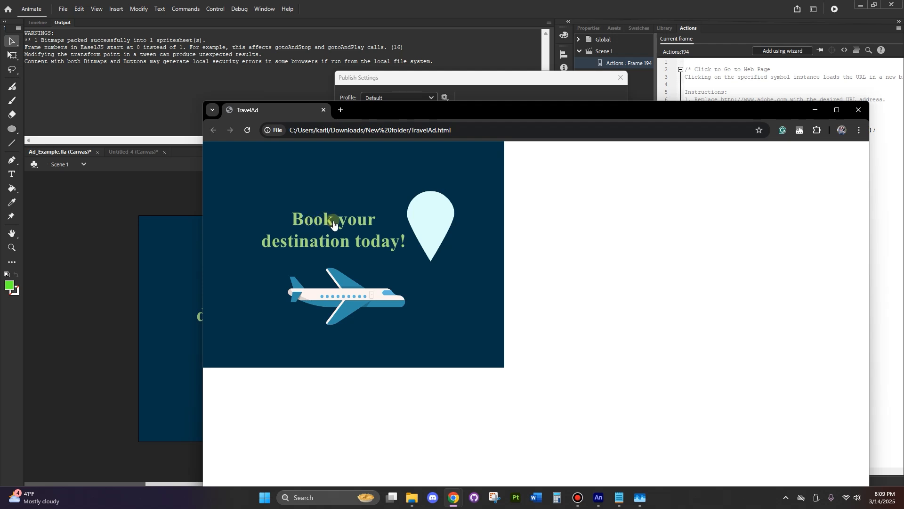
left_click(370, 225)
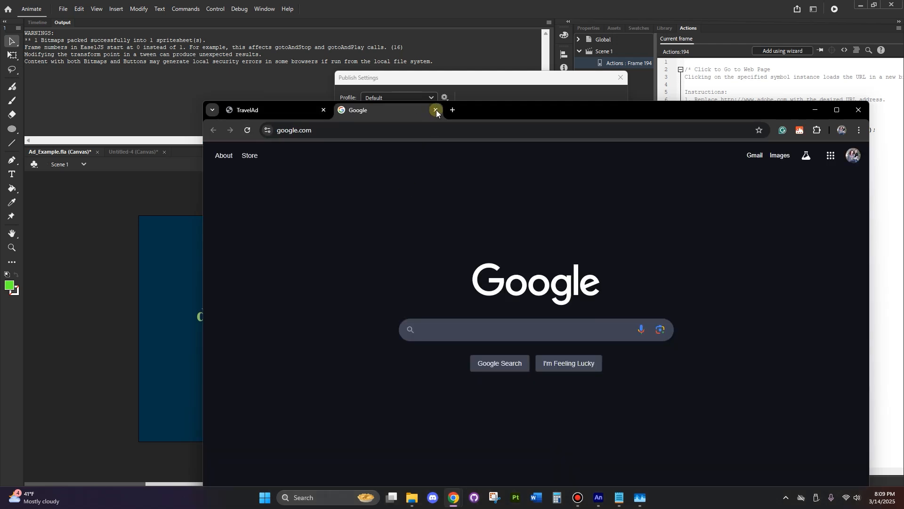
left_click(439, 110)
left_click(814, 110)
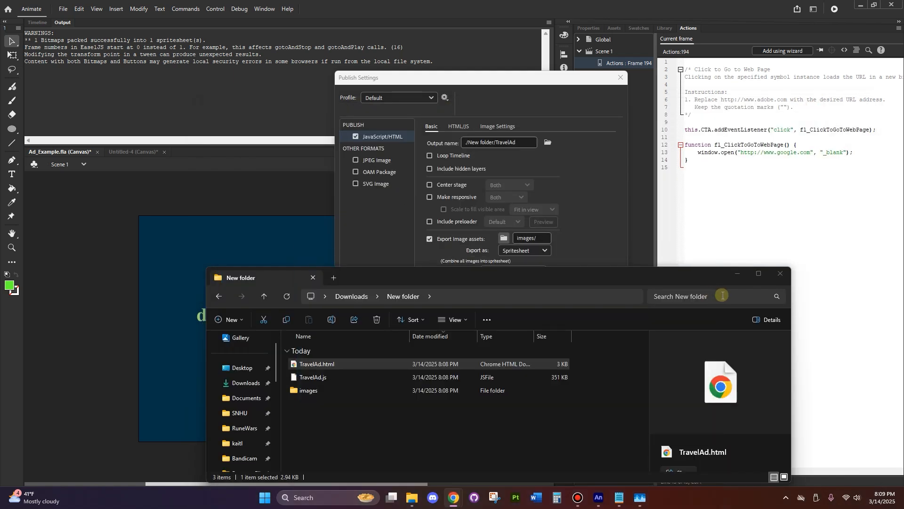
left_click(741, 277)
left_click(621, 77)
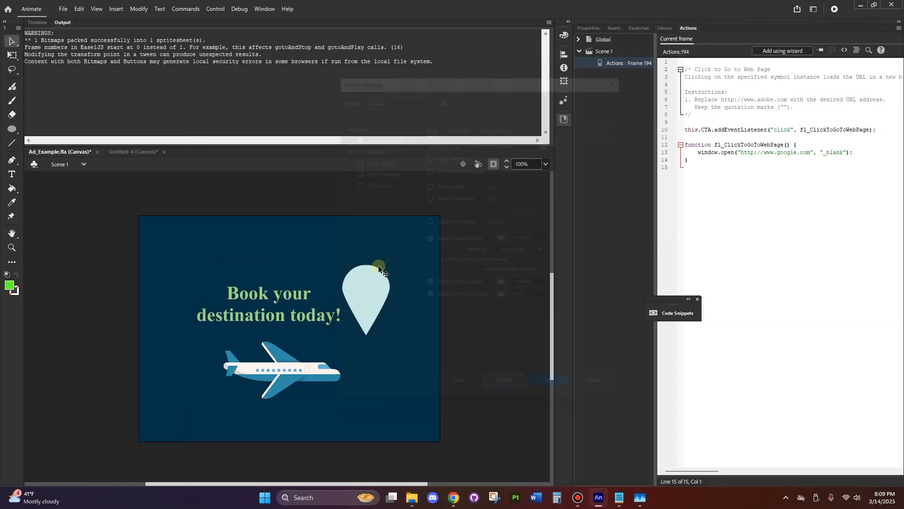
Open the CTA_Weblink button symbol for editing and insert a keyframe on Layer_1's Over frame
double_click(296, 293)
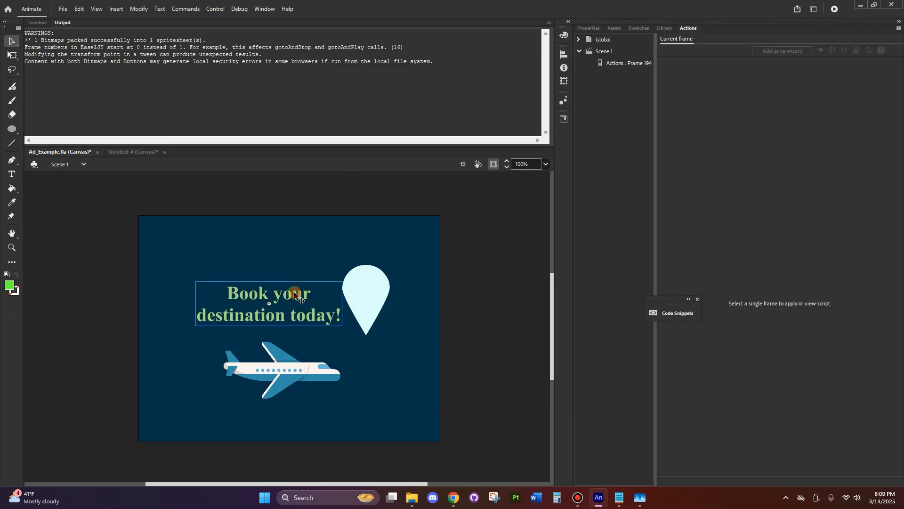
left_click(38, 23)
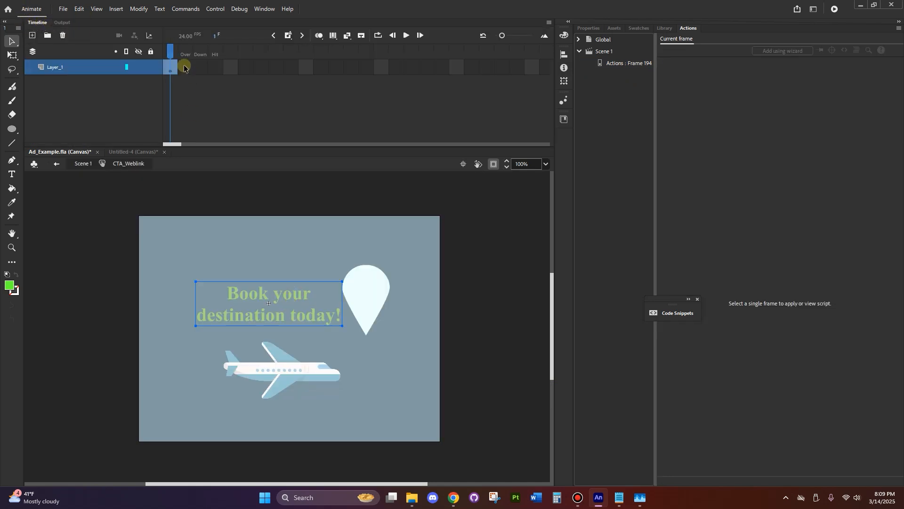
left_click(171, 67)
left_click(186, 70)
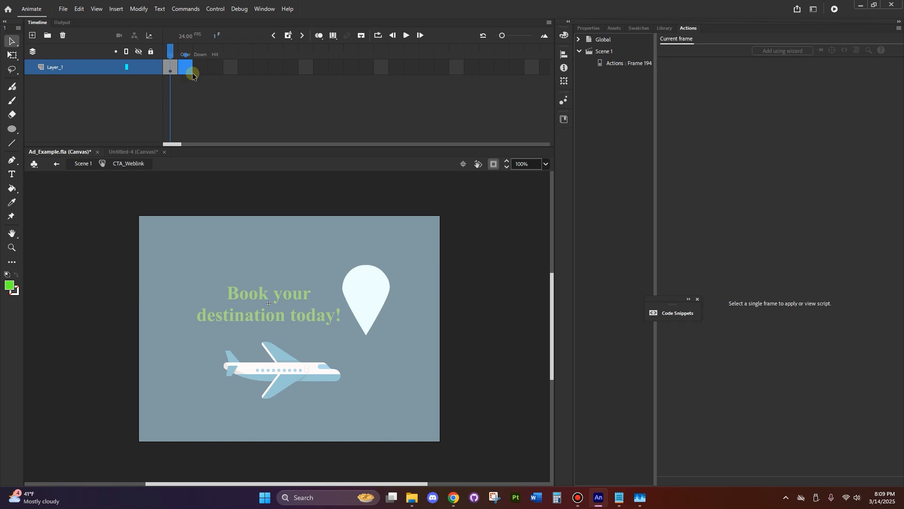
right_click(191, 68)
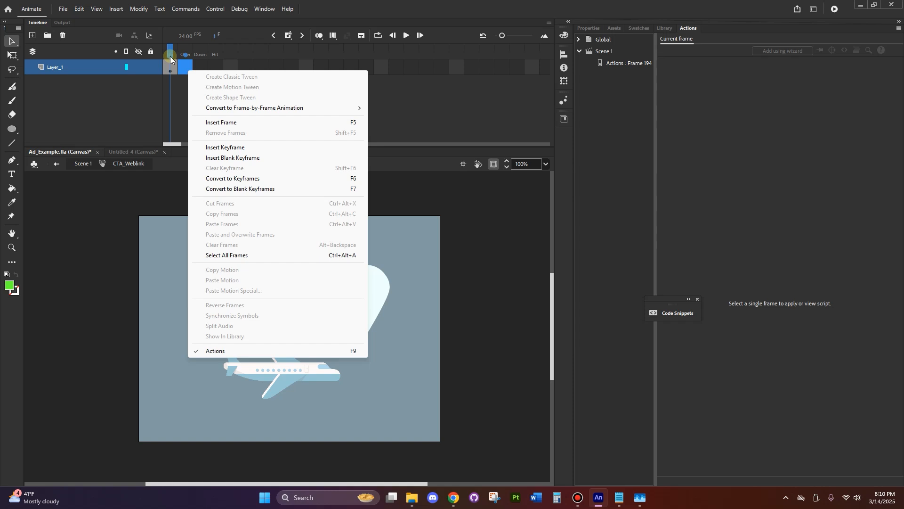
left_click(198, 147)
left_click(93, 237)
Recolour the "Book your destination today!" text in the Over state with the MonoBlue palette's lightest swatch, #C7FFFE
left_click(245, 298)
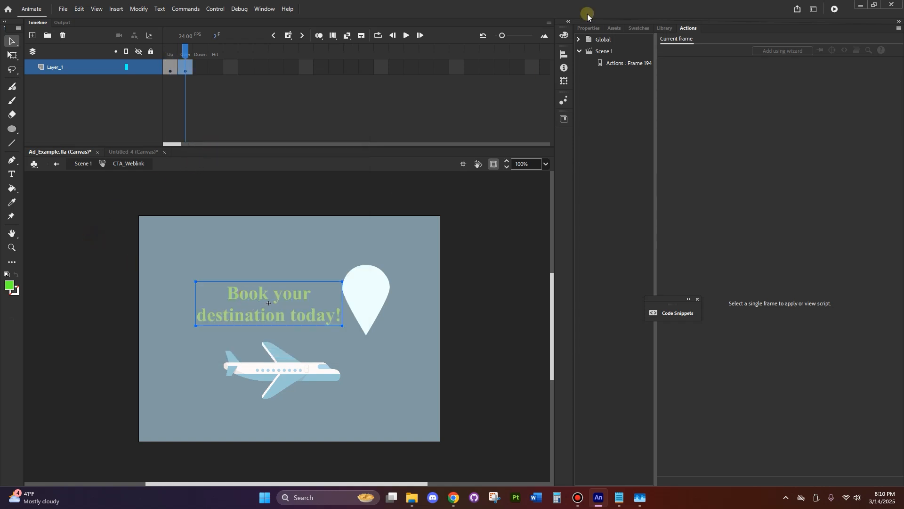
left_click(592, 28)
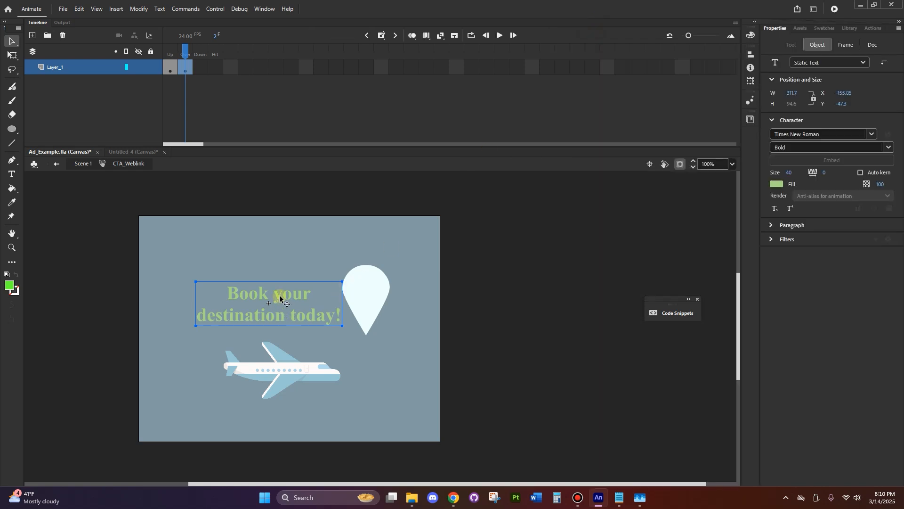
double_click(281, 294)
left_click_drag(340, 315, 248, 275)
left_click(777, 183)
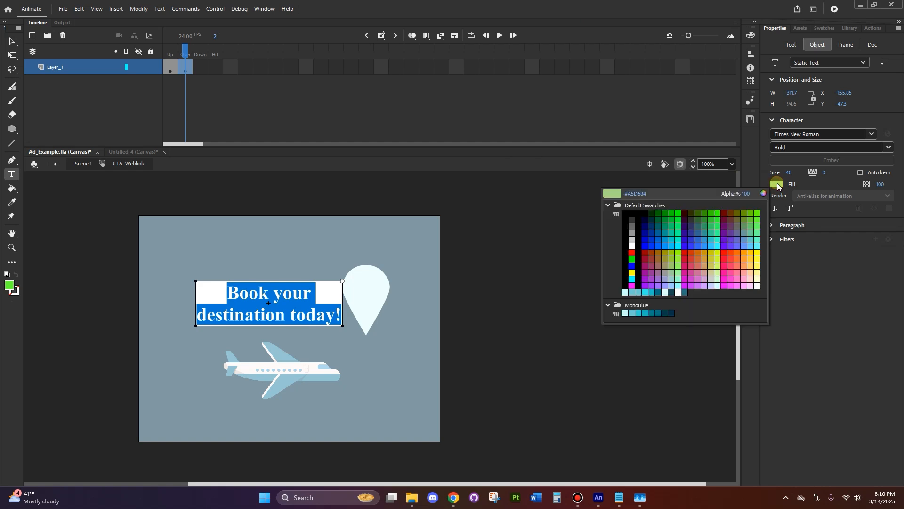
left_click(627, 312)
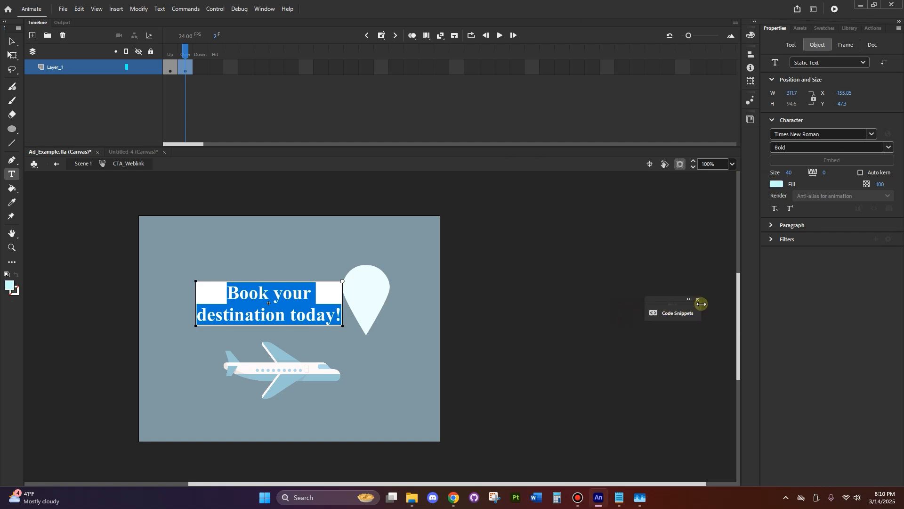
left_click(398, 283)
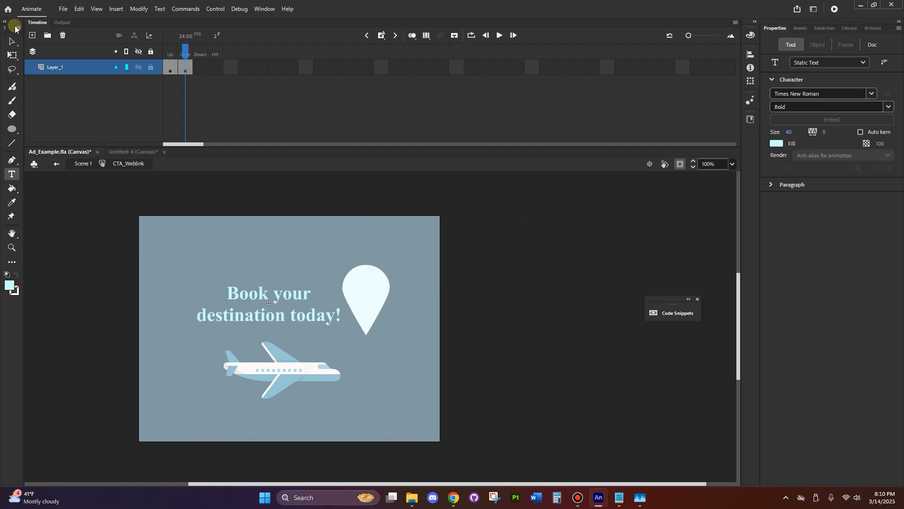
left_click(11, 41)
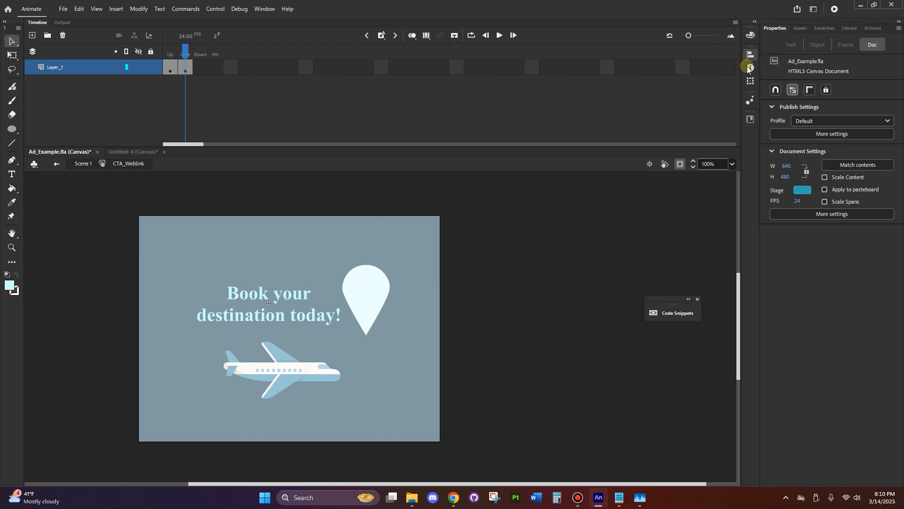
Close the floating Code Snippets window and create a colour swatch folder named dfgkjsdhfgkjsh
left_click(826, 30)
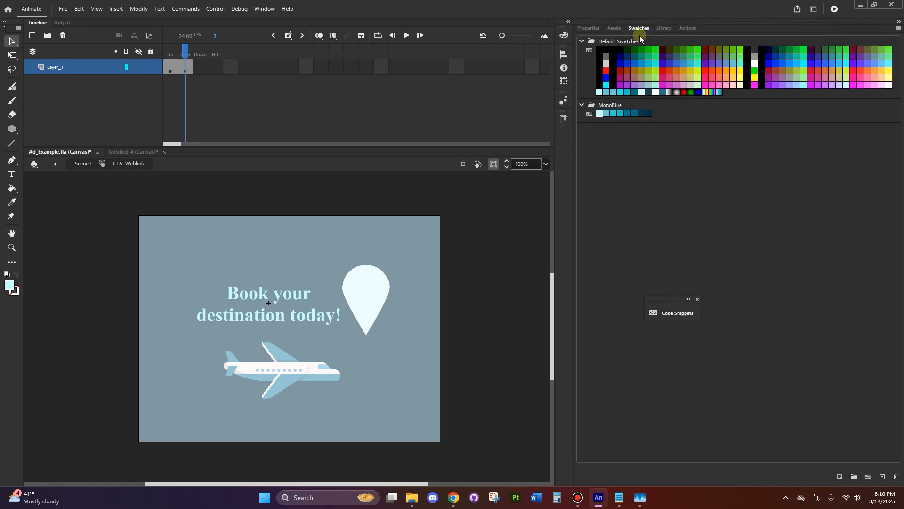
left_click(265, 9)
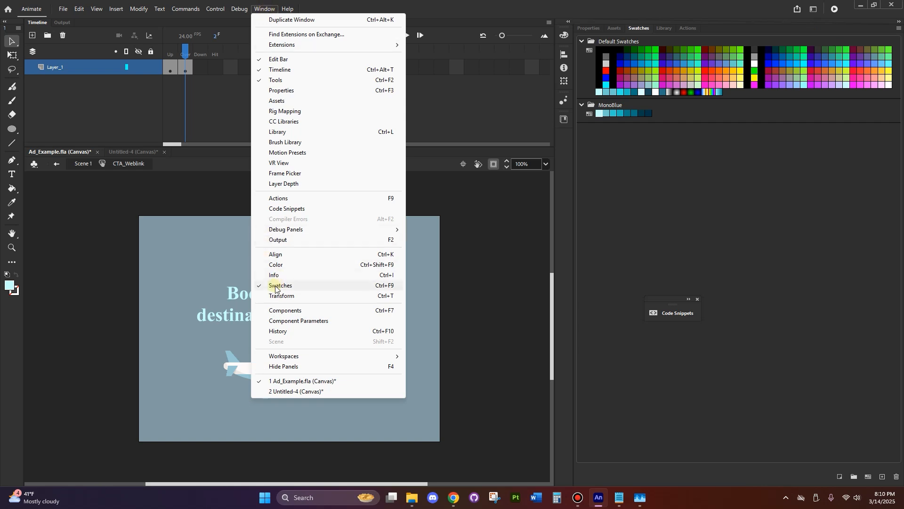
left_click(643, 225)
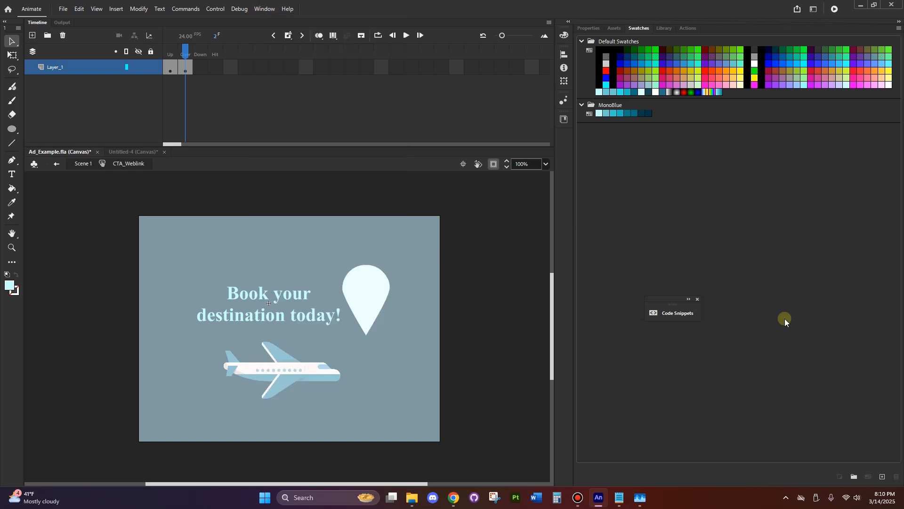
left_click(698, 299)
left_click(857, 478)
type("dfgkjsdhfgkjsh")
left_click(711, 187)
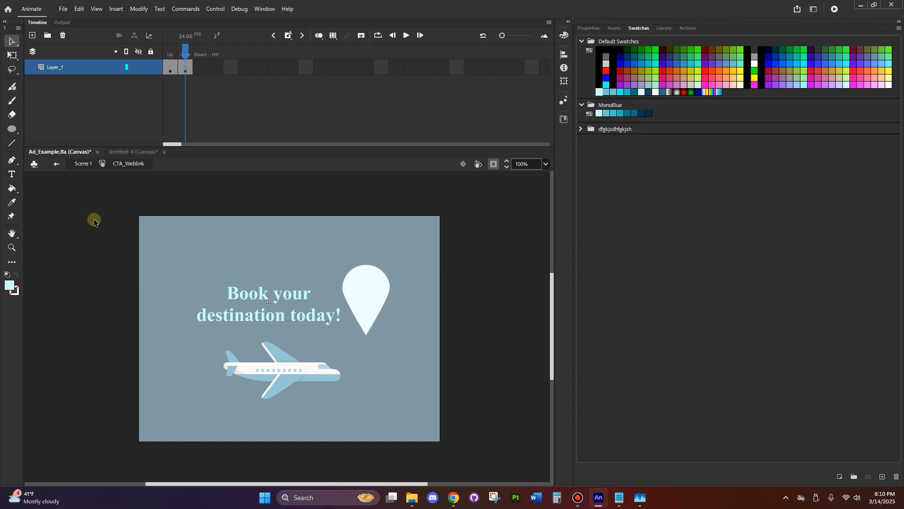
Choose #6600CC as the fill colour and remix it into a custom dark, muted purple in the Color Picker
left_click(12, 285)
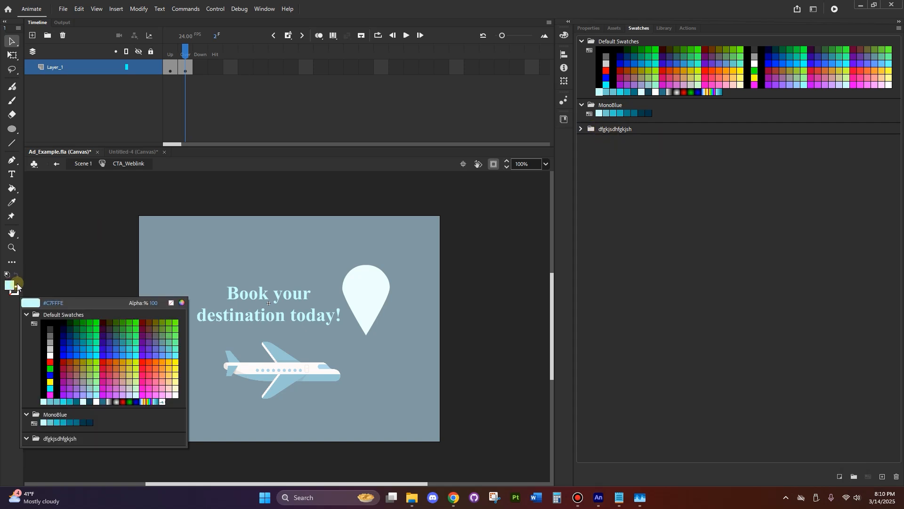
left_click(143, 349)
left_click(10, 285)
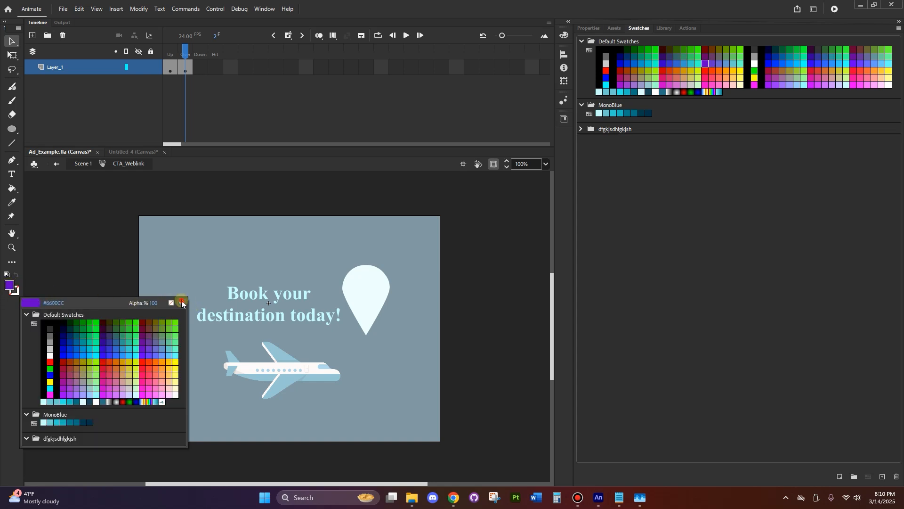
left_click(182, 302)
mouse_move(457, 265)
left_mouse_down()
mouse_move(434, 272)
mouse_move(427, 264)
mouse_move(423, 277)
left_mouse_up()
left_click_drag(548, 231, 550, 232)
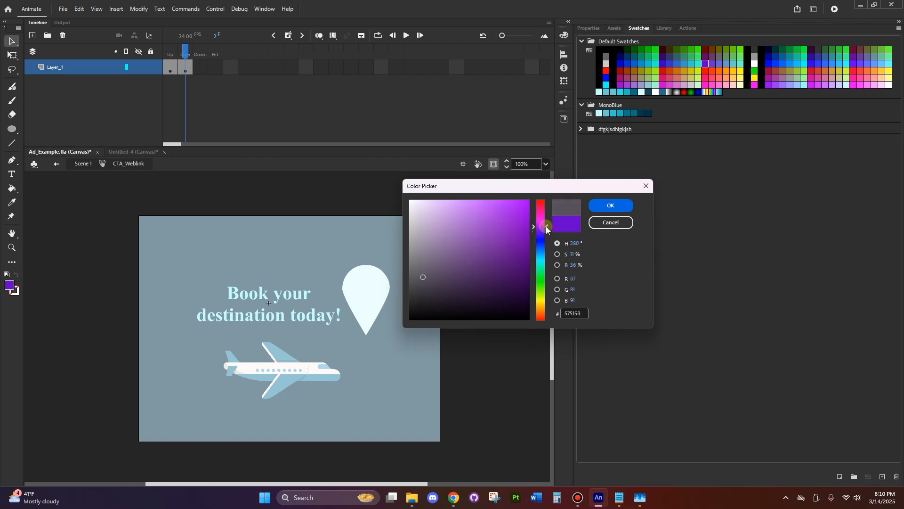
left_click_drag(546, 228, 546, 229)
left_click(611, 204)
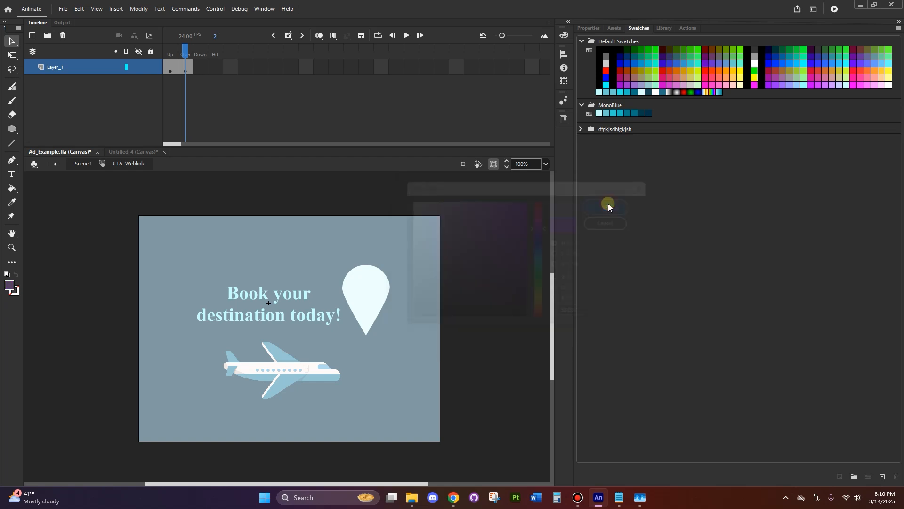
Save the current custom purple fill as a new swatch in the dfgkjsdhfgkjsh folder
left_click(617, 129)
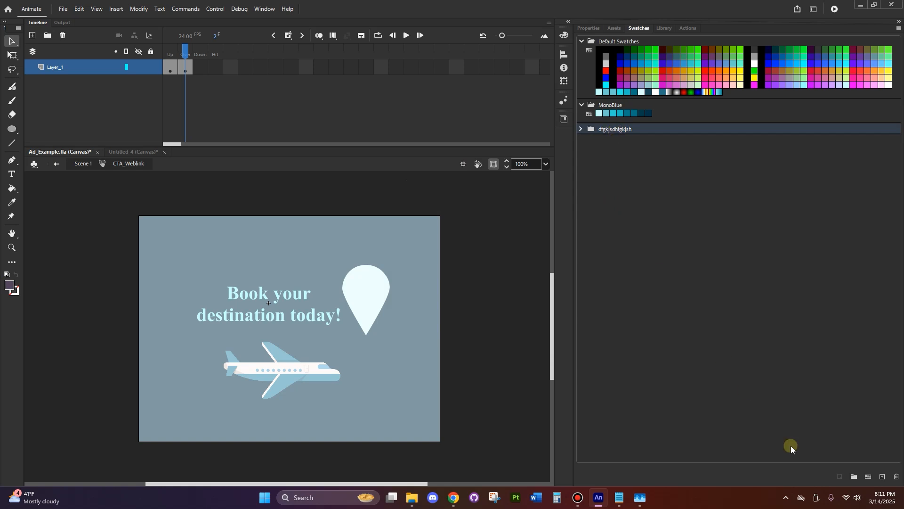
left_click(883, 477)
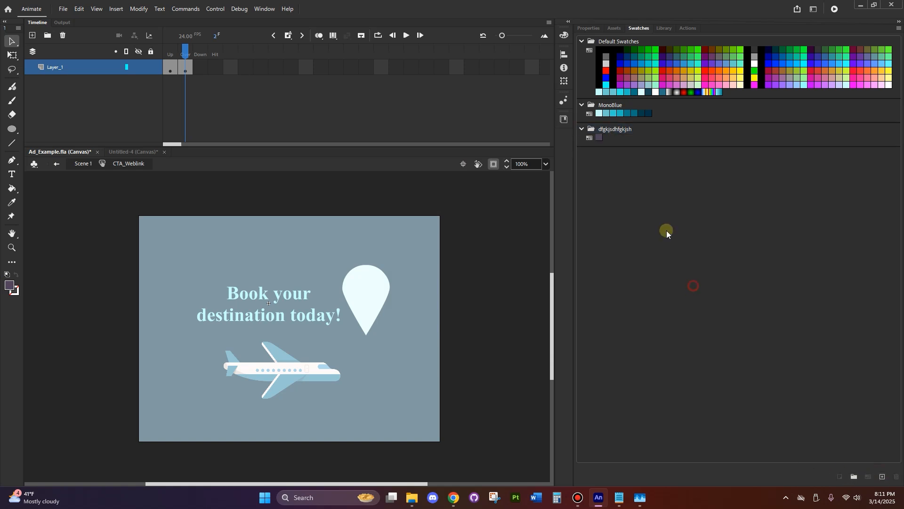
left_click(624, 131)
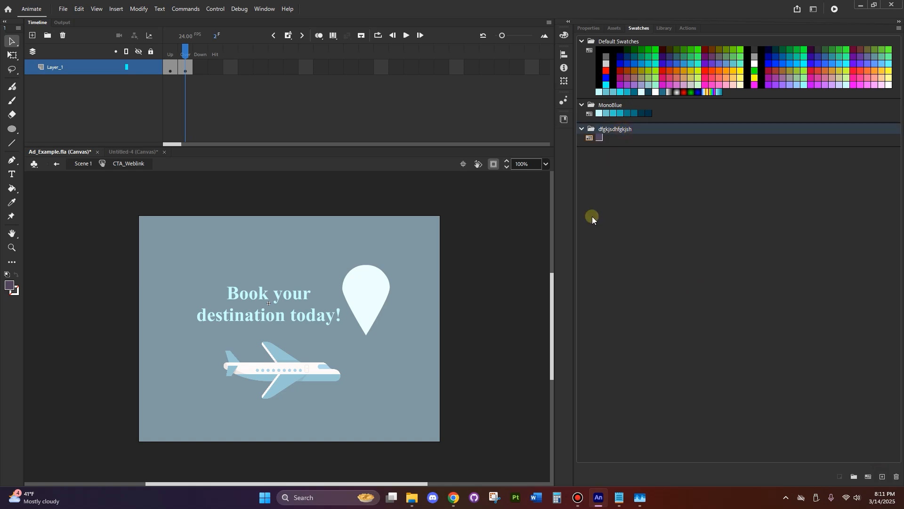
left_click(620, 217)
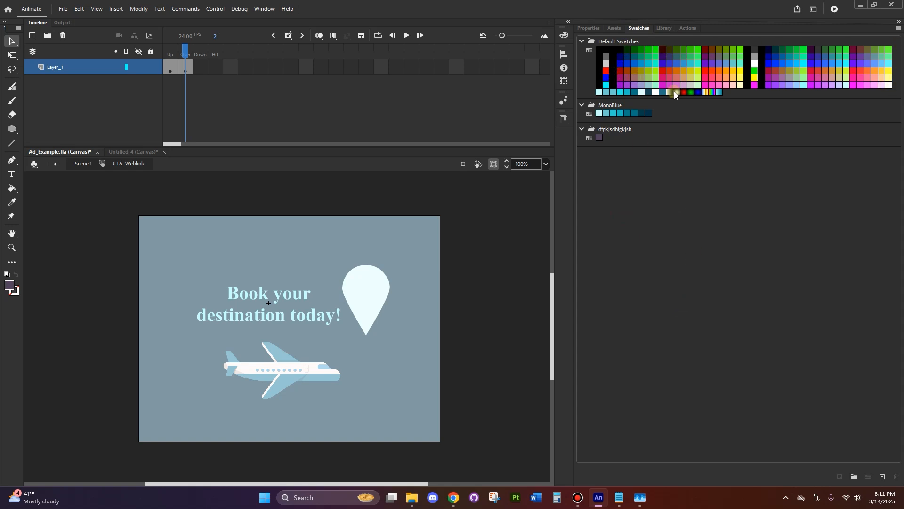
Insert a frame at the button's Down state and a keyframe at its Hit state on Layer_1
left_click(588, 27)
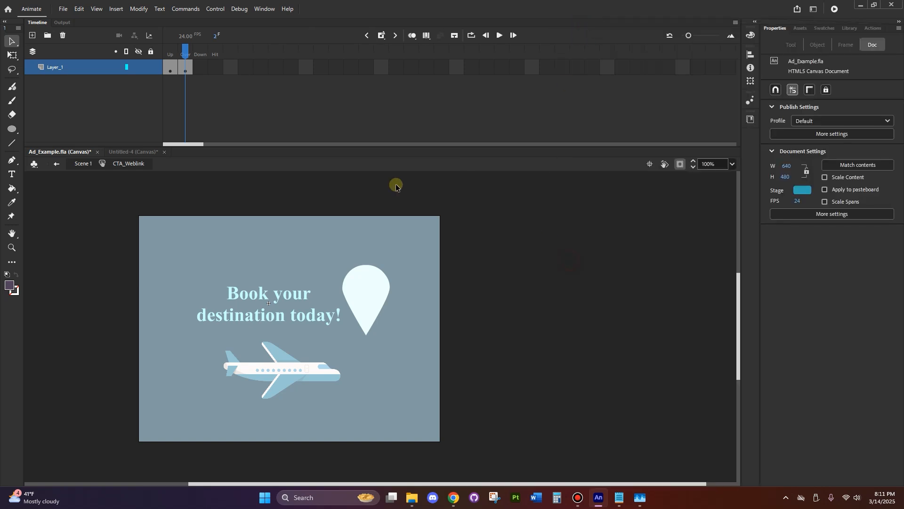
mouse_move(188, 49)
left_mouse_down()
mouse_move(173, 51)
mouse_move(189, 57)
left_mouse_up()
right_click(201, 69)
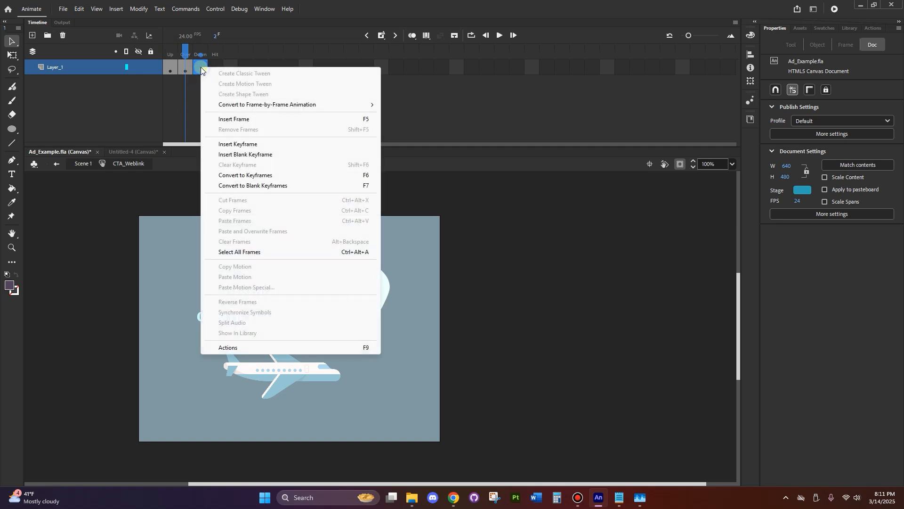
left_click(250, 121)
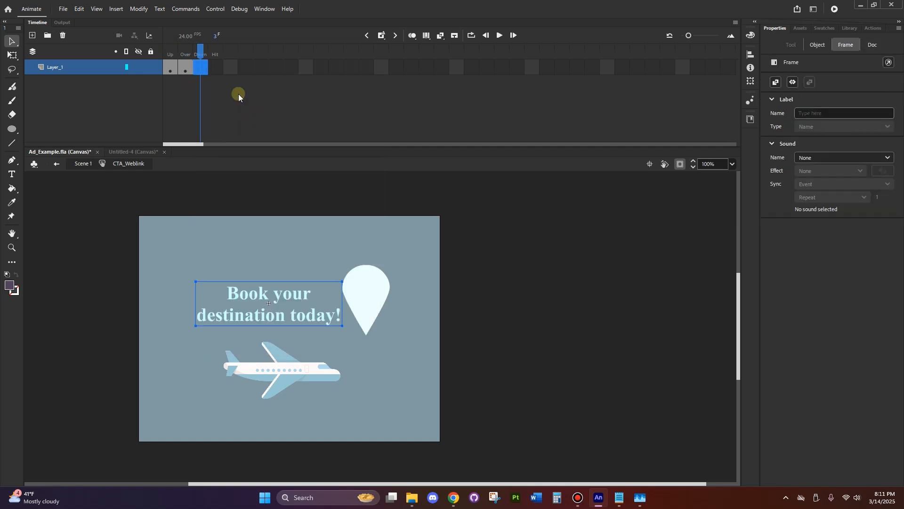
right_click(216, 68)
left_click(275, 151)
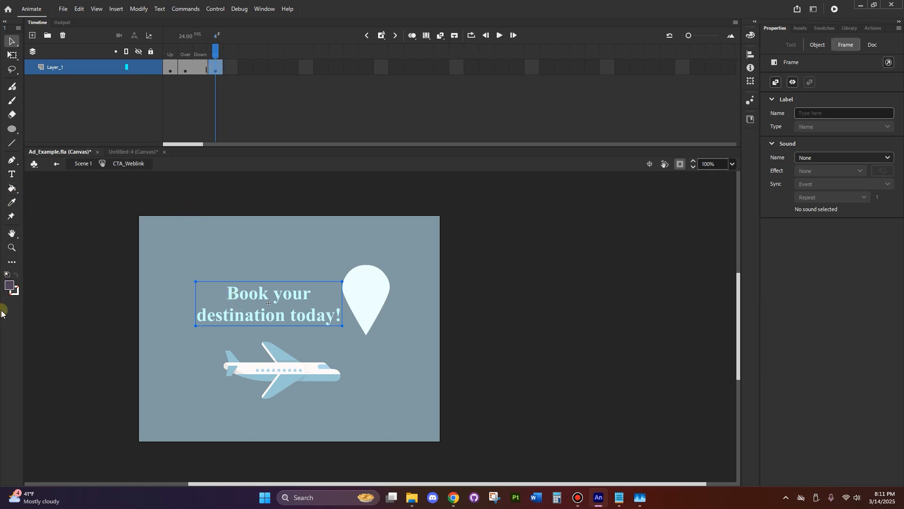
Draw a filled rectangle covering the "Book your destination today!" text as the button's Hit area
left_click(11, 131)
left_click(42, 132)
left_click_drag(201, 287, 345, 329)
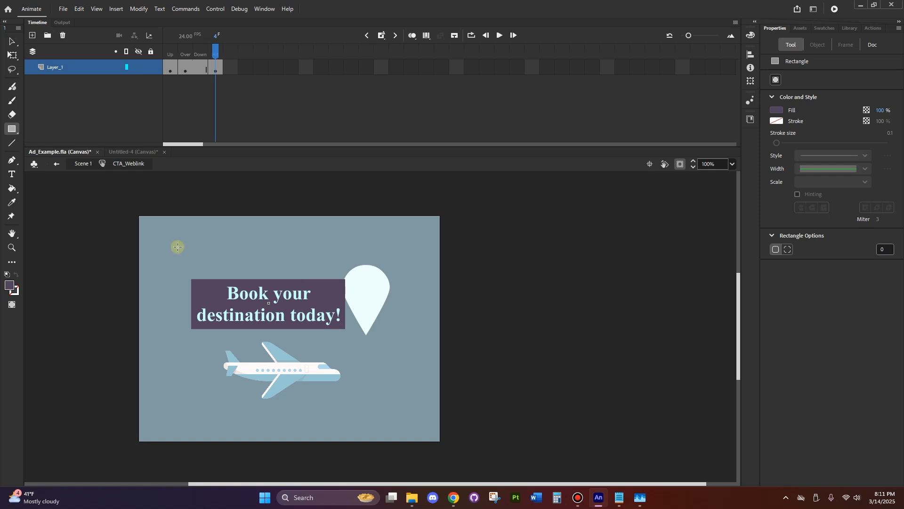
Publish the ad and switch to File Explorer showing the output in New folder
left_click(63, 9)
left_click(84, 198)
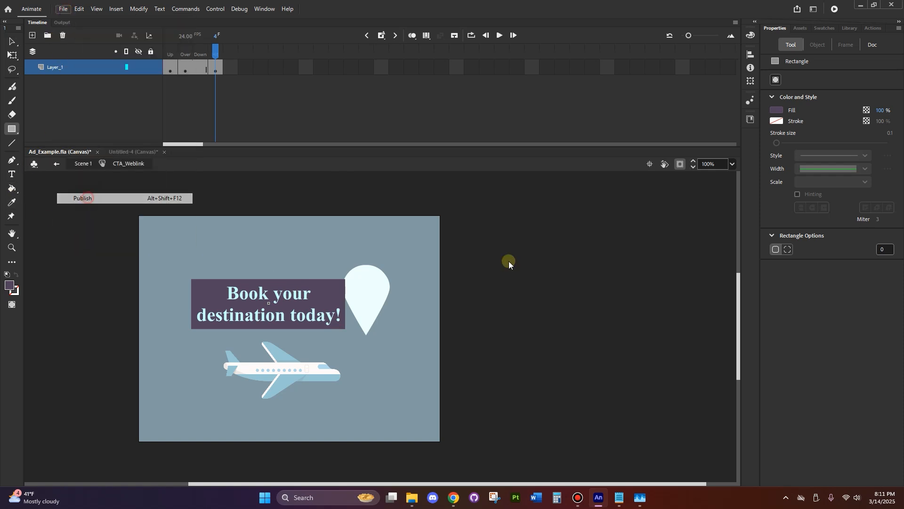
mouse_move(410, 505)
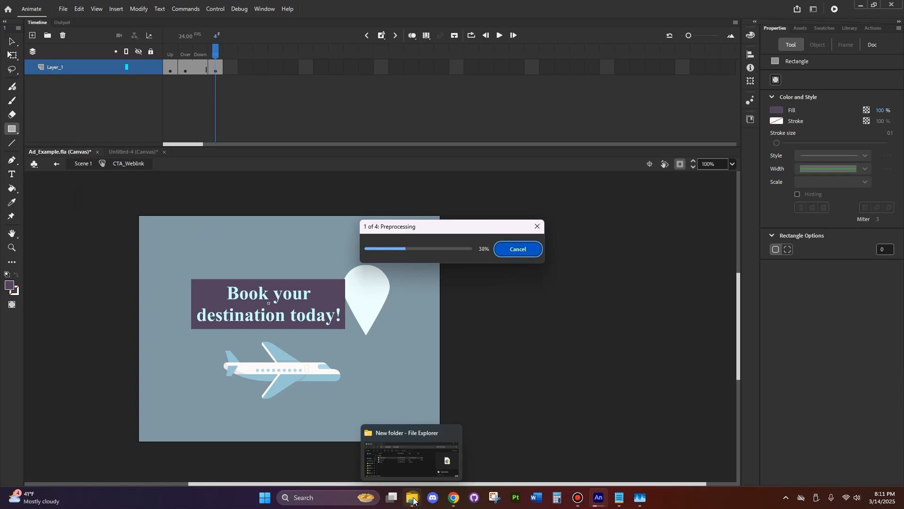
left_click(406, 462)
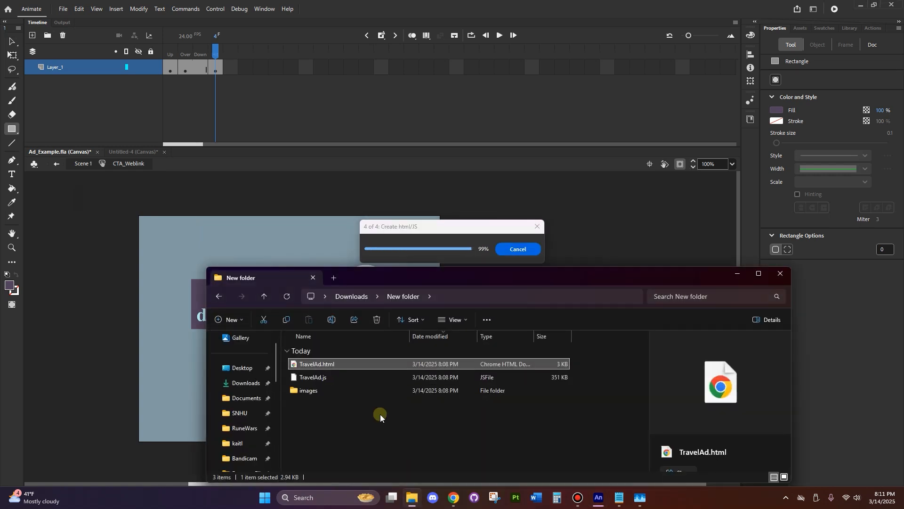
Open TravelAd.html in the browser, test the "Book your destination today!" link and close the page it opens
double_click(341, 367)
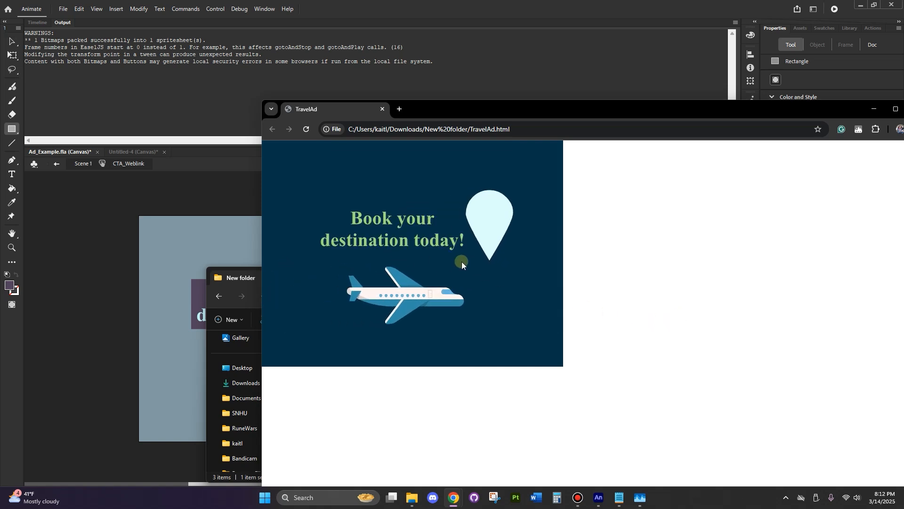
left_click(338, 218)
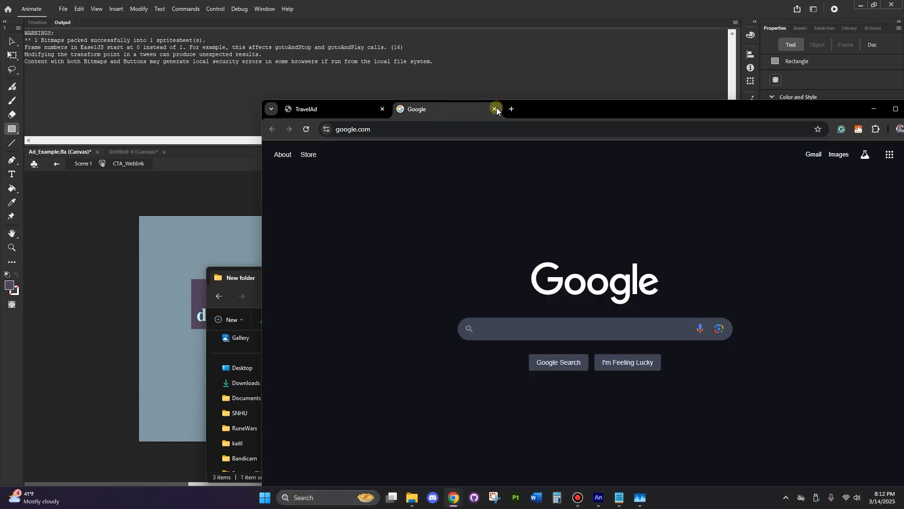
left_click(495, 109)
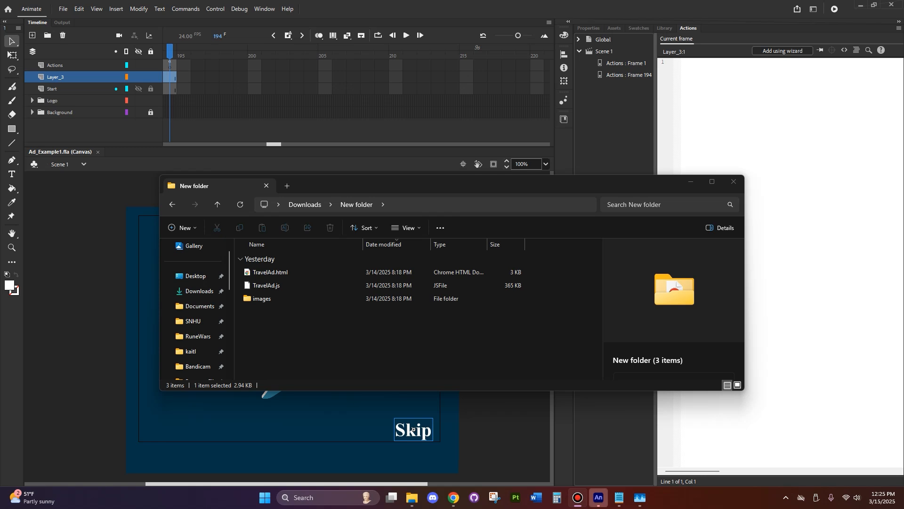
Examine the published files in New folder: TravelAd.html, TravelAd.js and the images folder
left_click_drag(315, 332, 318, 276)
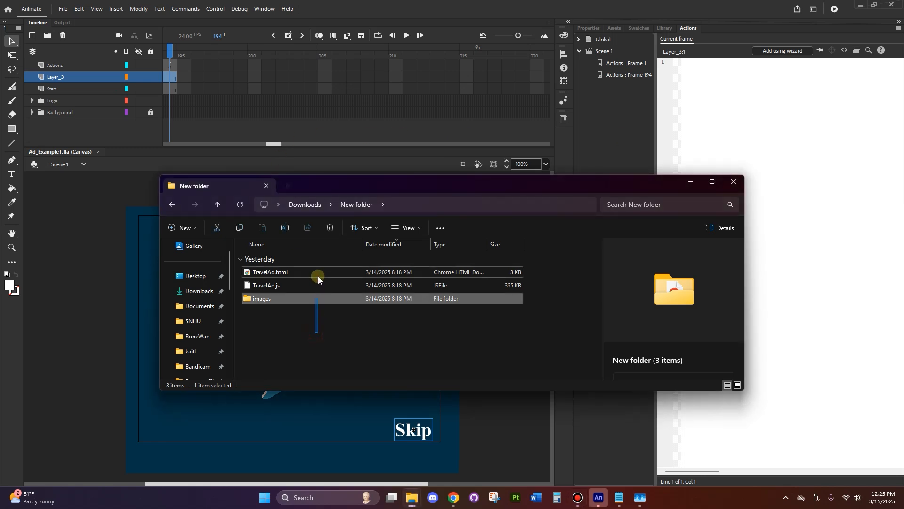
left_click(326, 325)
left_click_drag(368, 186, 421, 173)
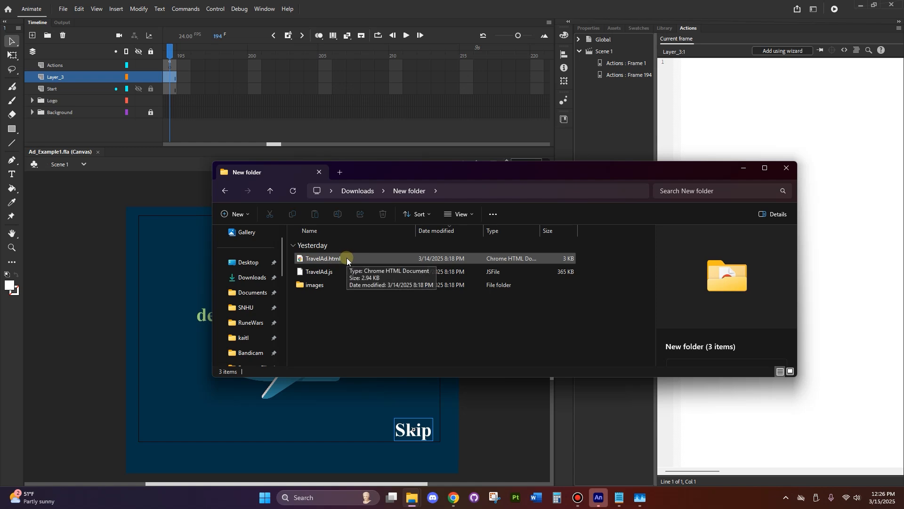
left_click_drag(332, 341, 331, 255)
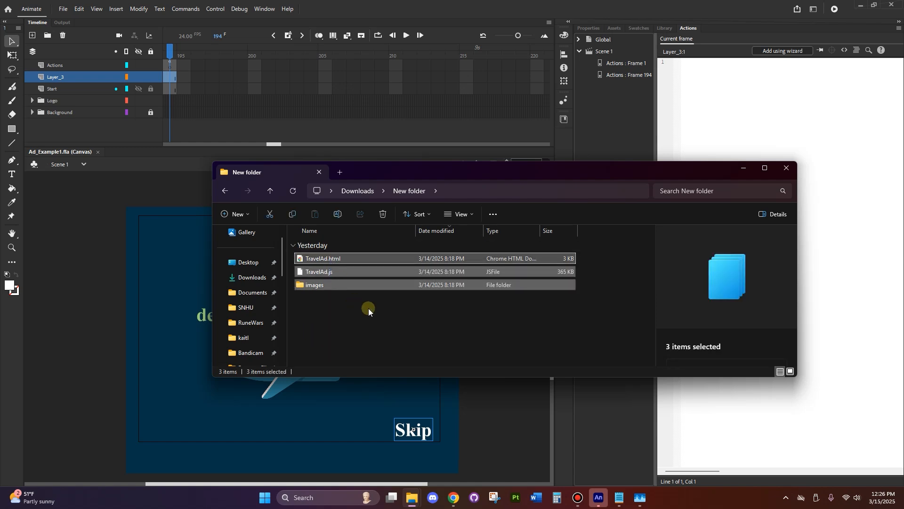
left_click(367, 309)
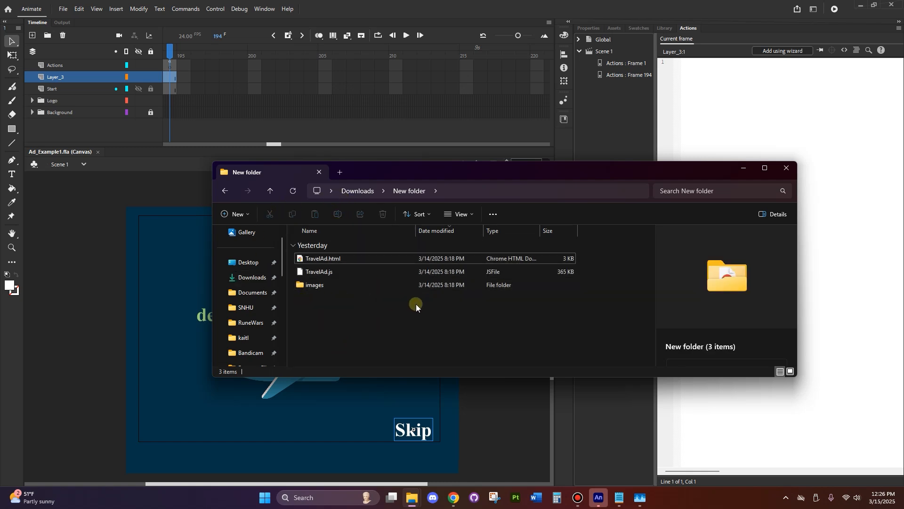
Save the document as Ad_Example1.fla in Downloads, replacing the existing file
left_click(63, 8)
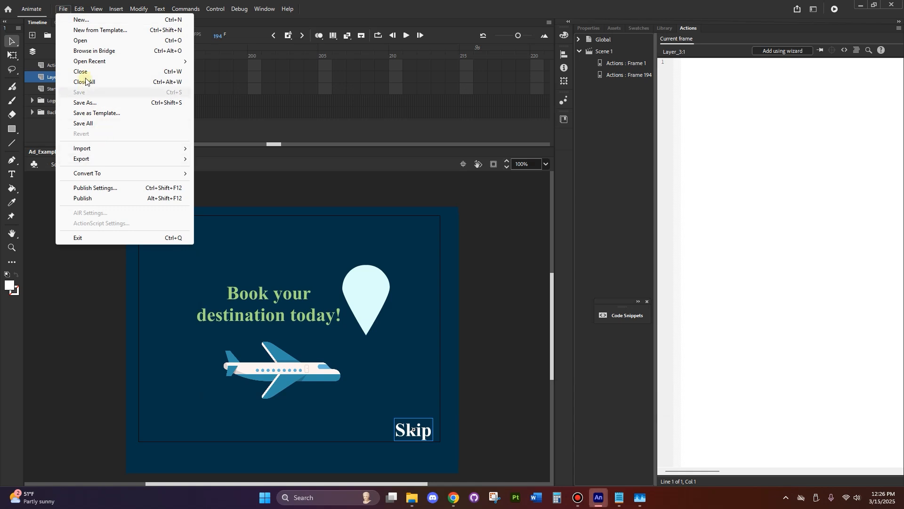
left_click(89, 103)
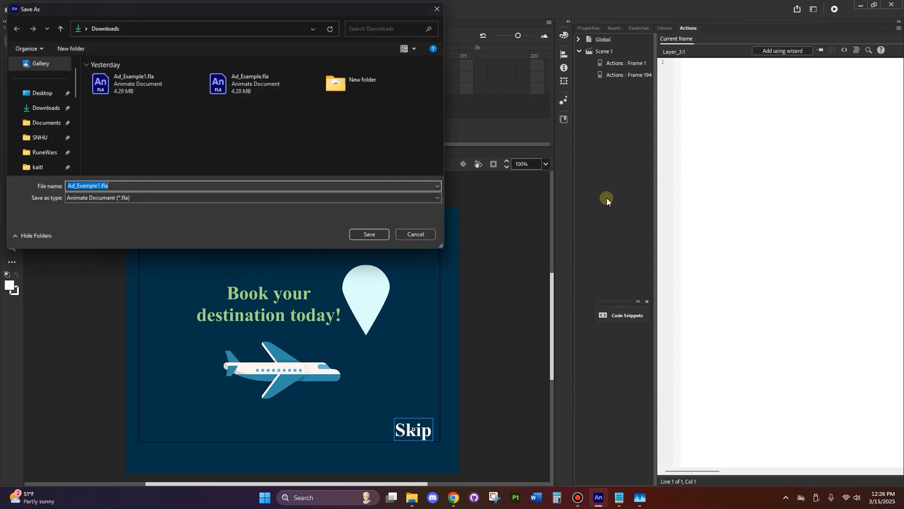
left_click(365, 238)
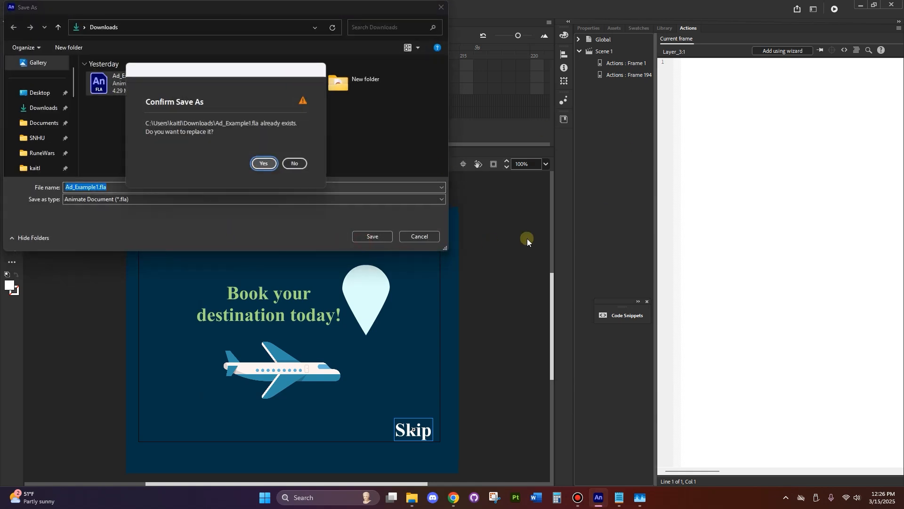
left_click(266, 163)
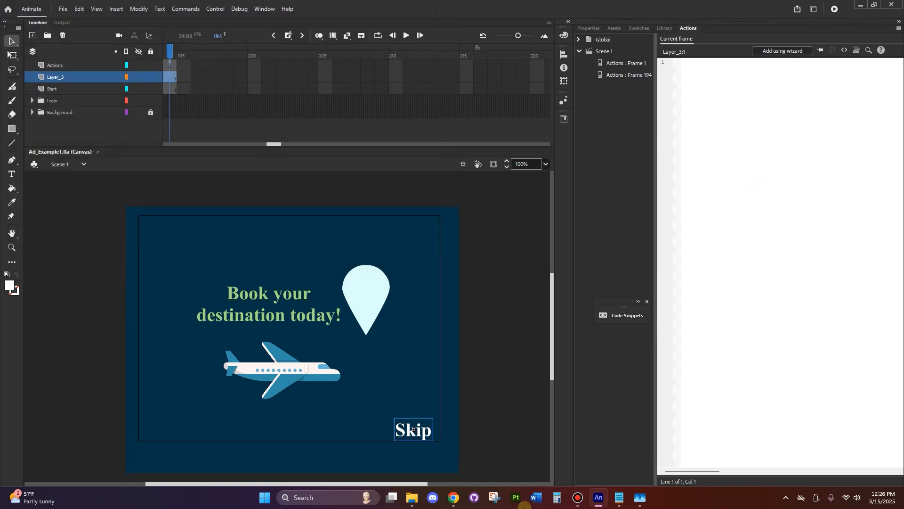
Switch back to File Explorer and open the Downloads folder
mouse_move(412, 503)
left_click(372, 461)
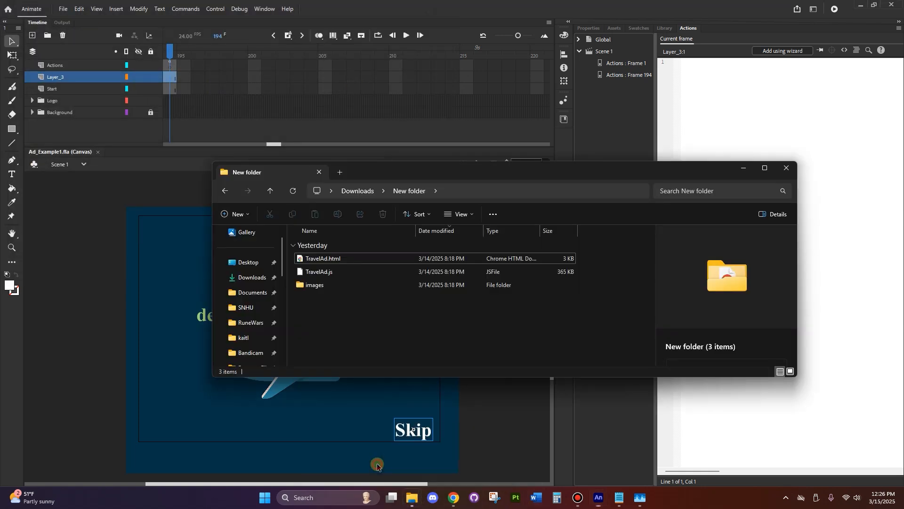
left_click(331, 190)
left_click(449, 308)
left_click(258, 277)
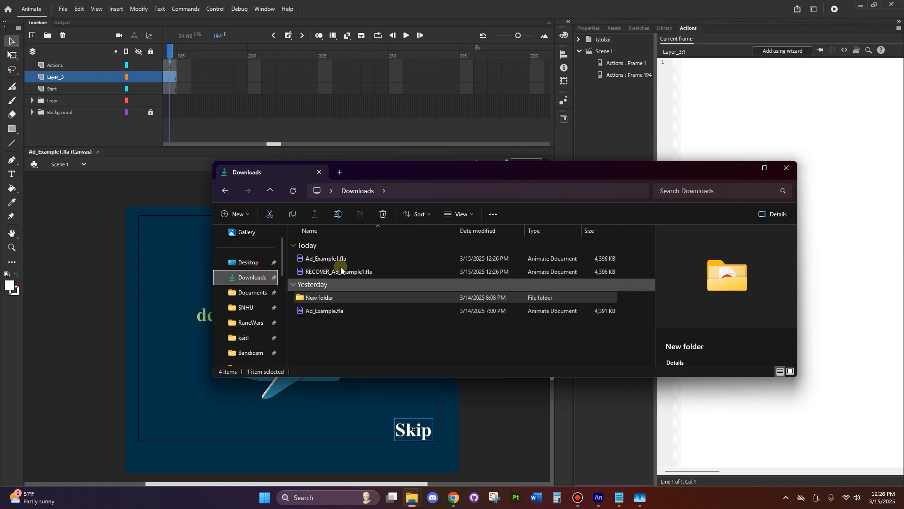
Try to move Ad_Example1.fla from Downloads into New folder
left_click(392, 258)
left_click_drag(364, 258, 339, 298)
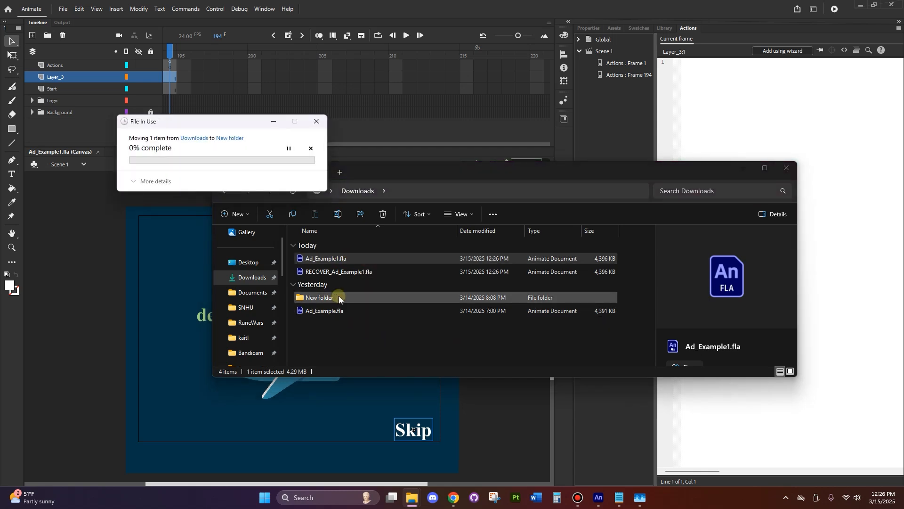
left_click(306, 207)
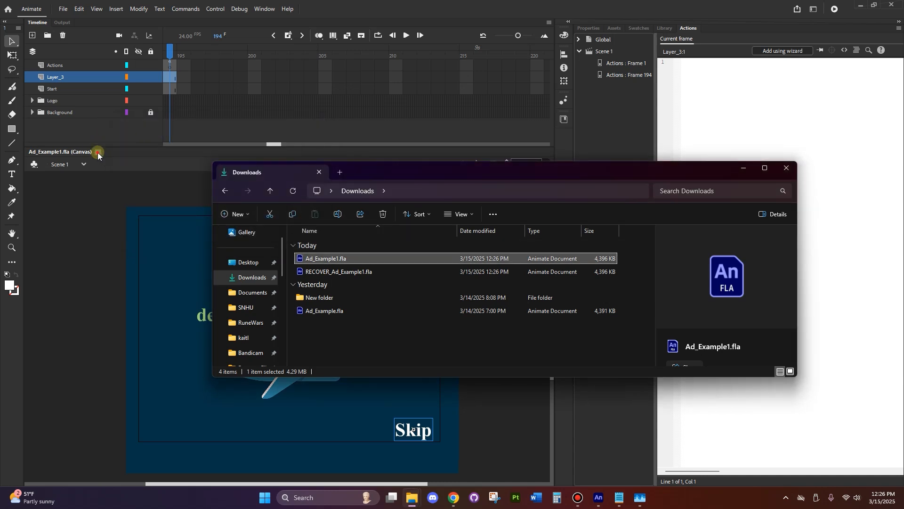
Close the Ad_Example1.fla document in Animate and move its file from Downloads into New folder in File Explorer
left_click(97, 151)
mouse_move(412, 500)
left_click(373, 467)
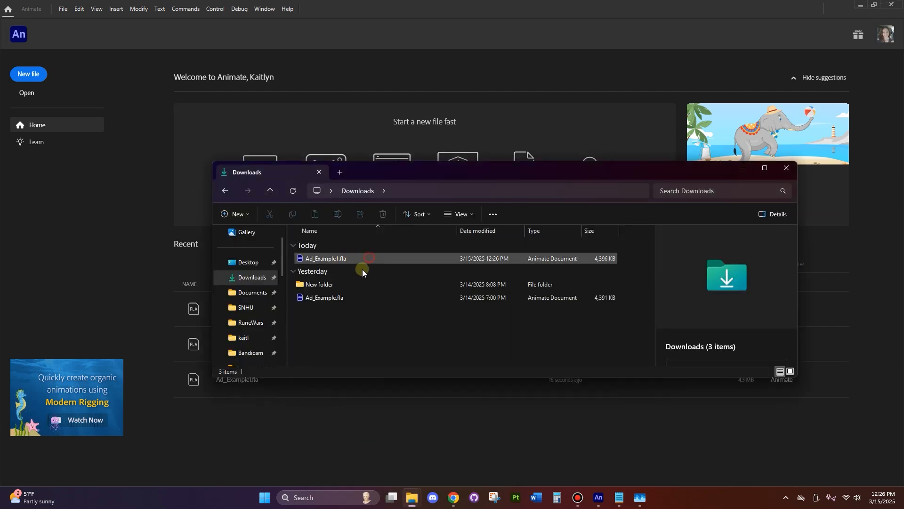
left_click_drag(365, 259, 348, 286)
Open New folder and select Ad_Example1.fla, TravelAd.html, TravelAd.js and the images folder together
double_click(353, 258)
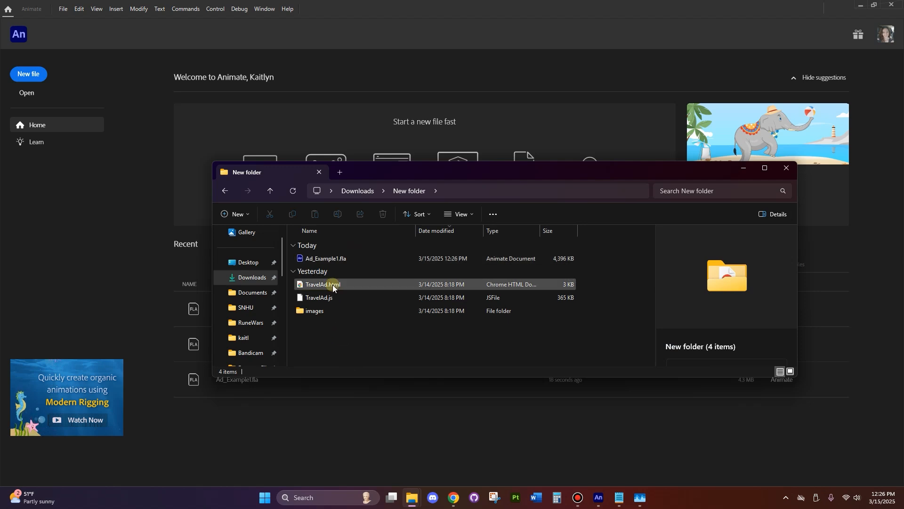
left_click_drag(354, 336, 347, 285)
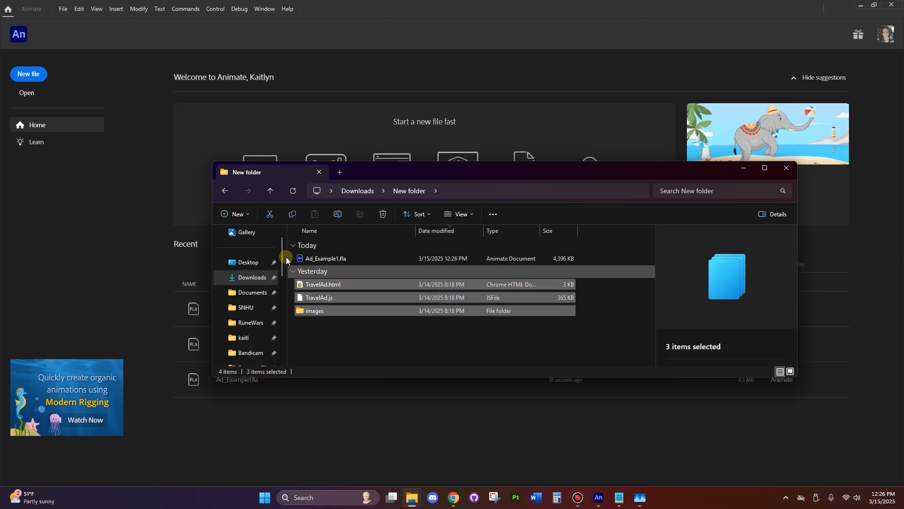
left_click(446, 366)
left_click_drag(419, 352, 414, 259)
left_click(381, 352)
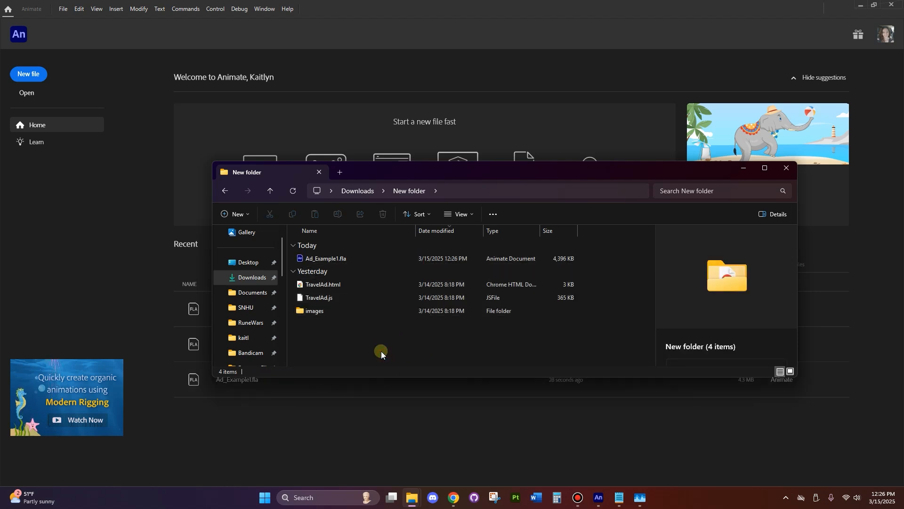
left_click(354, 258)
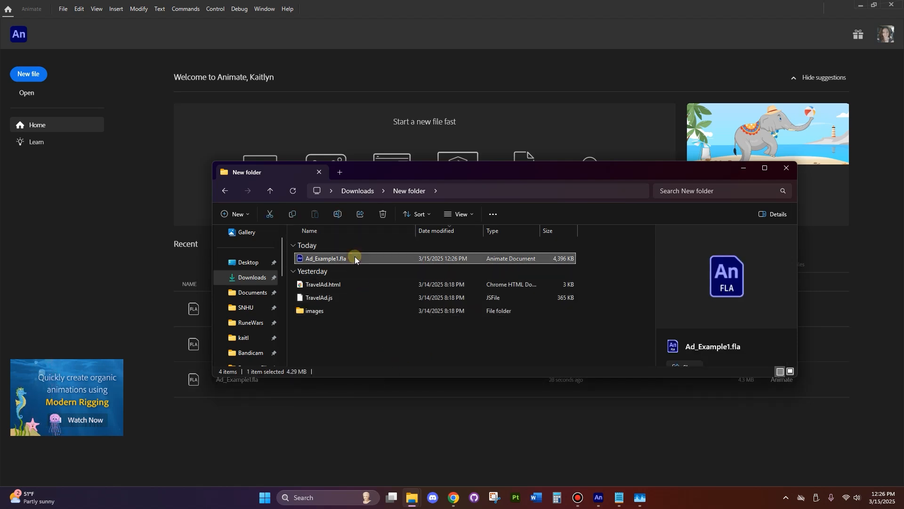
left_click(352, 309, "shift")
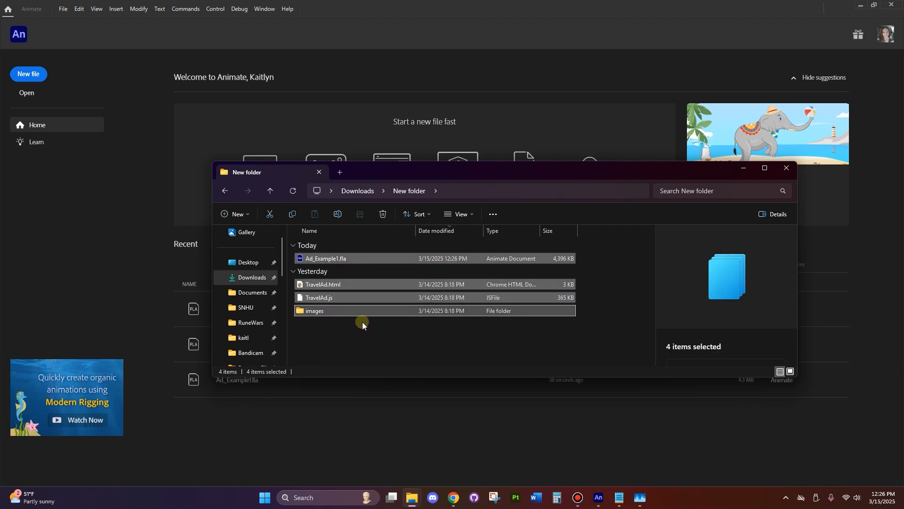
Compress the four selected items in New folder into a single archive
right_click(392, 287)
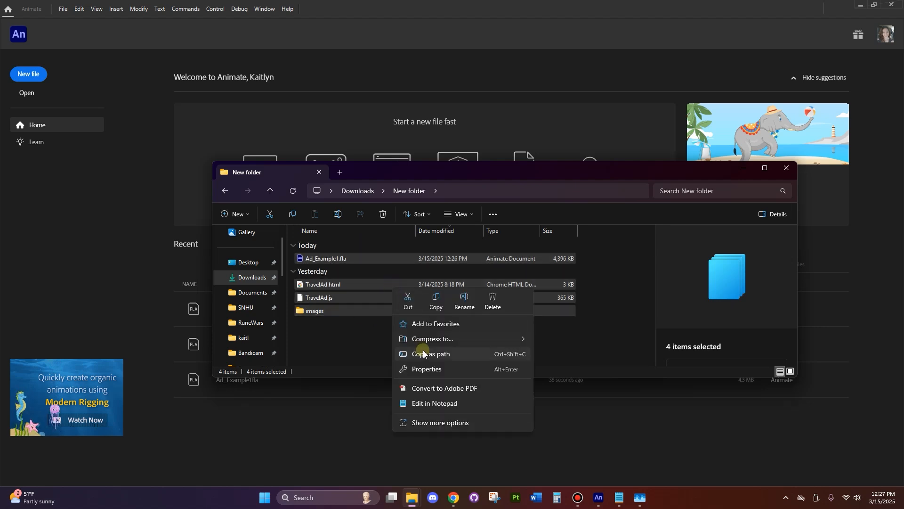
mouse_move(427, 344)
left_click(566, 343)
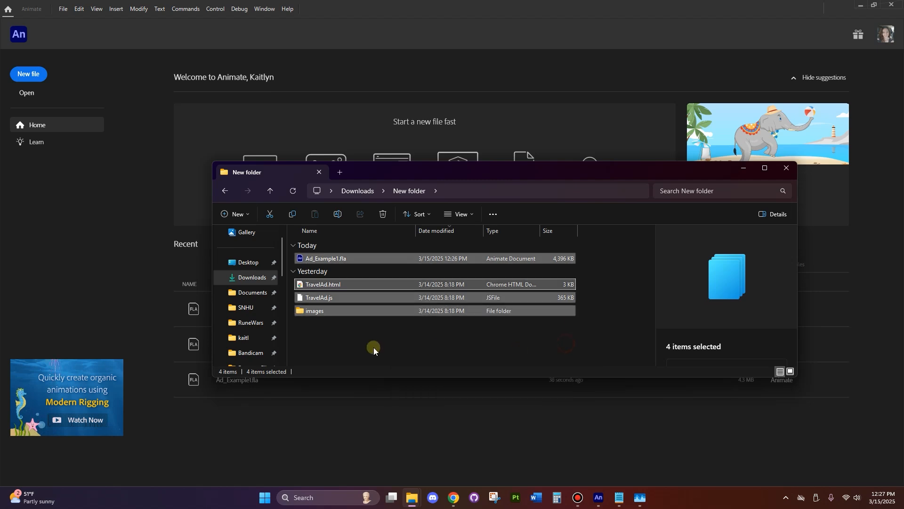
Delete the images folder from New folder, keeping TravelAd.zip, Ad_Example1.fla, TravelAd.html and TravelAd.js
left_click(375, 348)
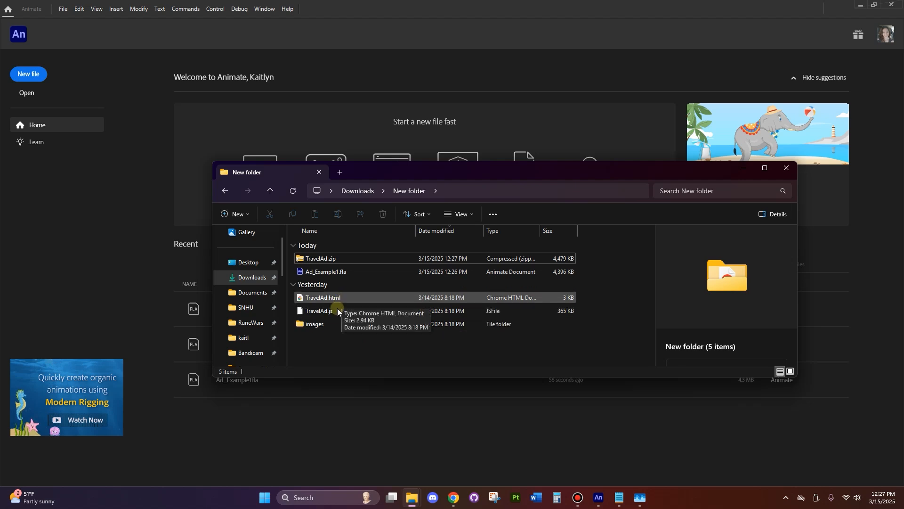
left_click(338, 323)
key("Delete")
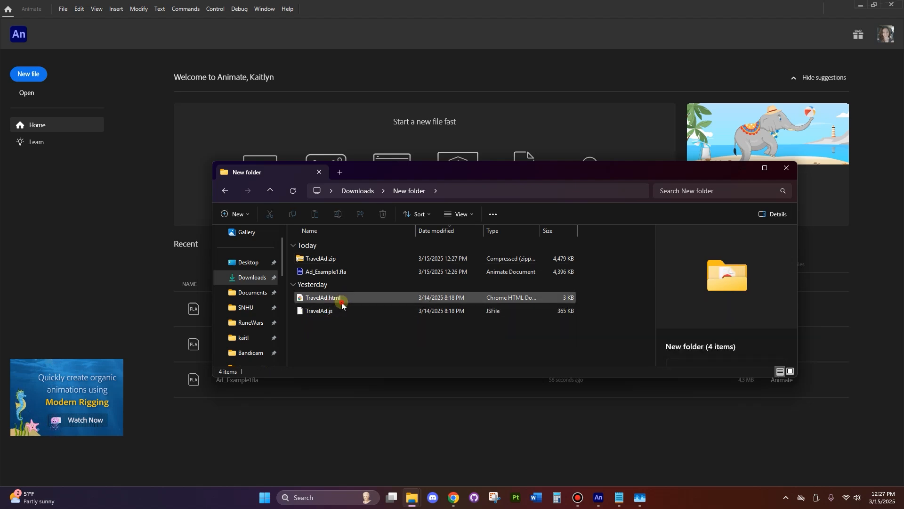
Test TravelAd.html in Chrome without its images folder, close its page, and select TravelAd.zip in New folder
double_click(337, 299)
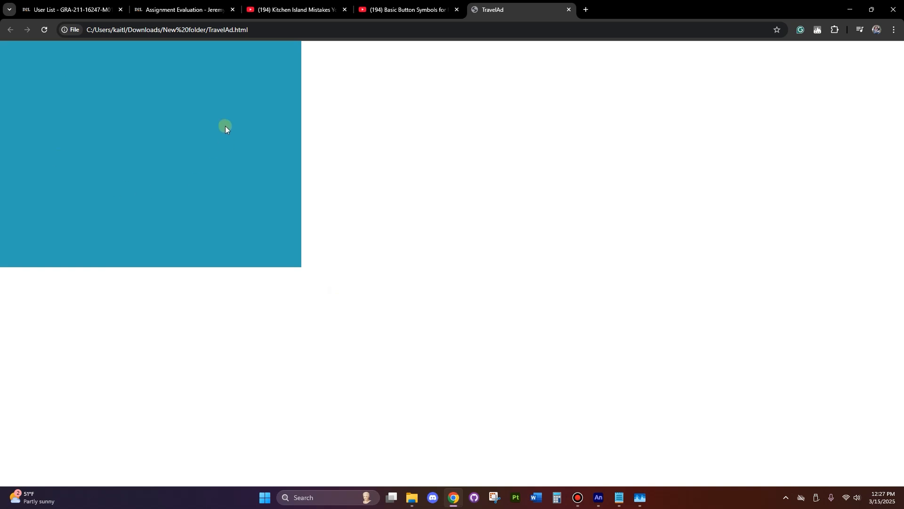
left_click(570, 9)
left_click(851, 9)
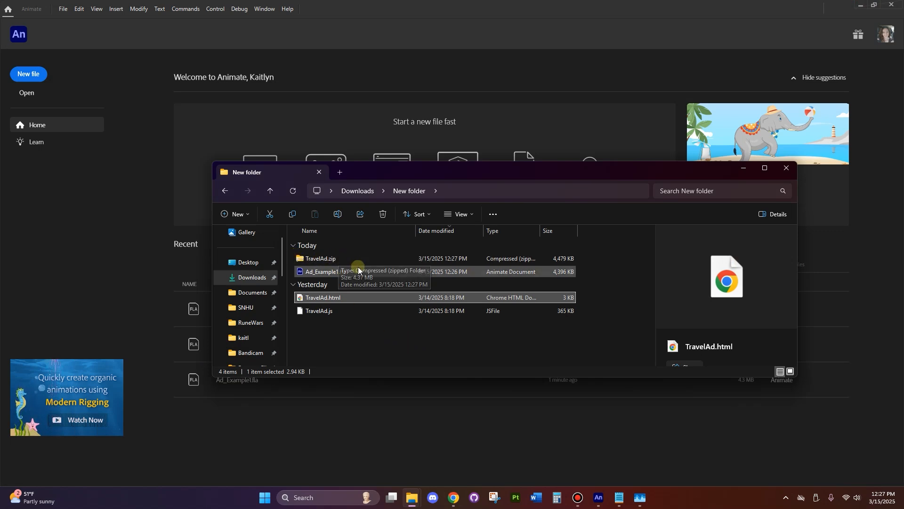
left_click(344, 259)
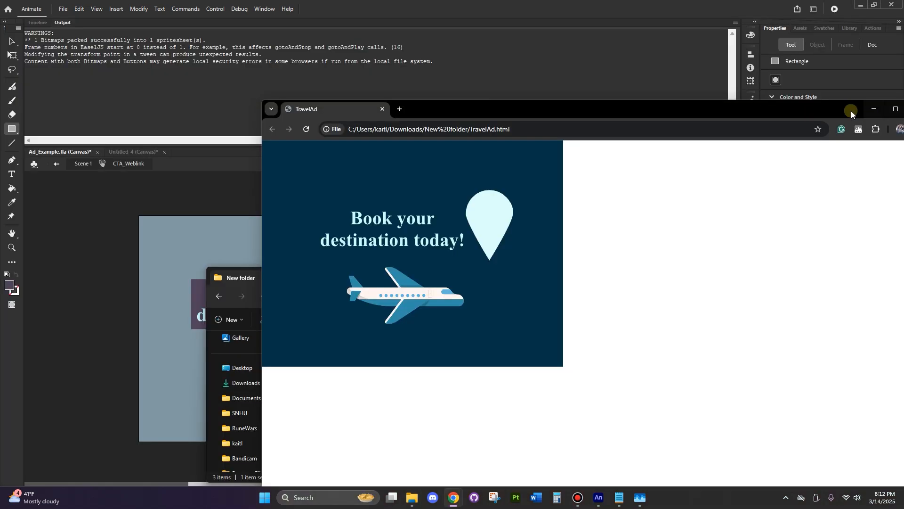
left_click_drag(852, 111, 726, 92)
left_click(764, 90)
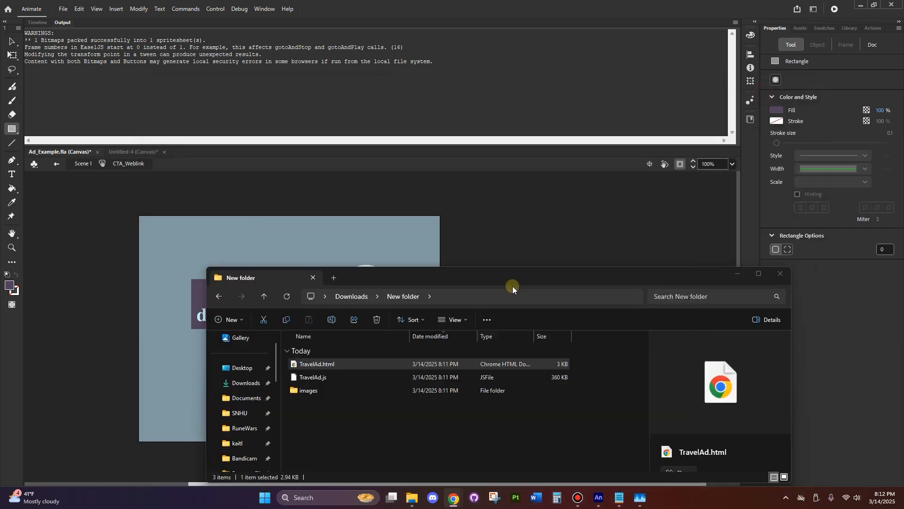
Return to Animate, leave the CTA_Weblink symbol for Scene 1, and move the playhead to frame 1 of the timeline
left_click(738, 273)
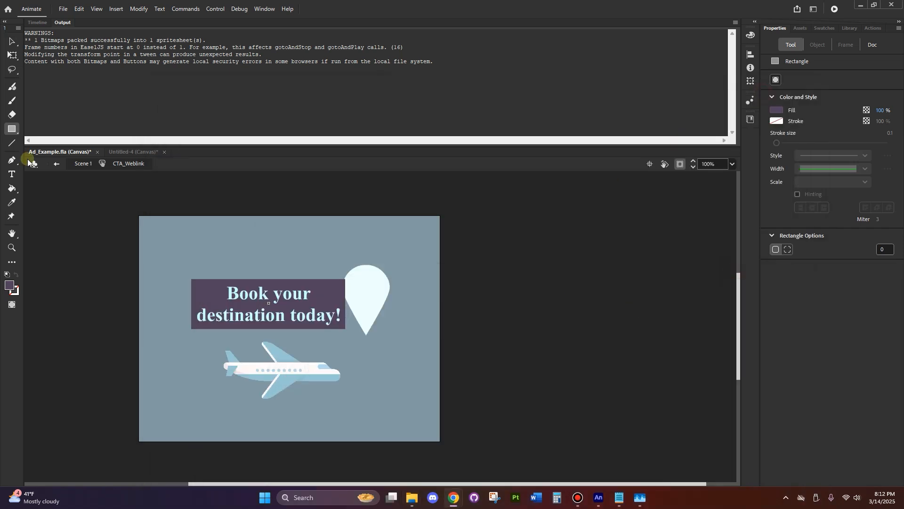
left_click(42, 25)
left_click(42, 23)
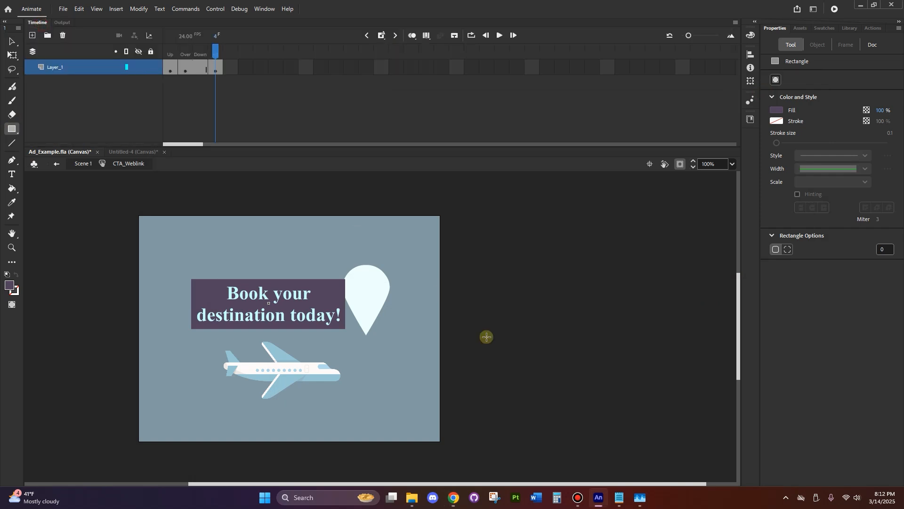
left_click(56, 164)
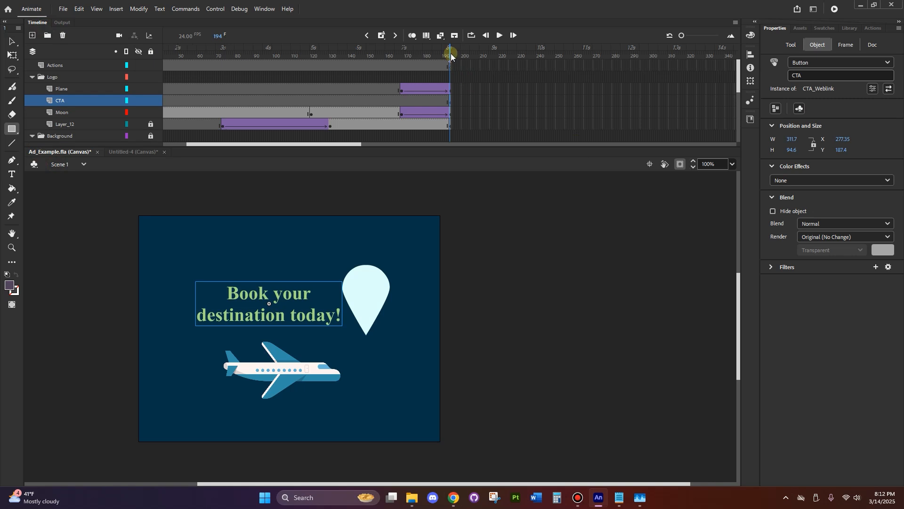
left_click_drag(450, 53, 3, 84)
left_click(296, 289)
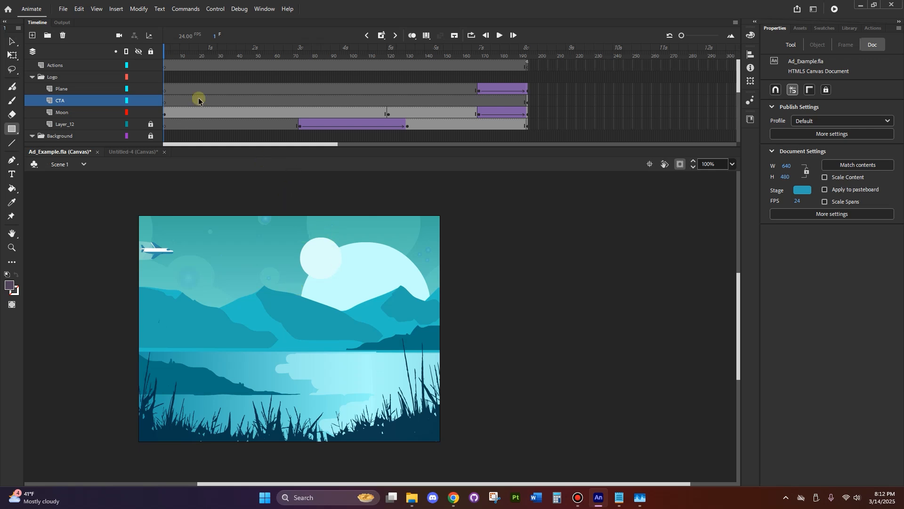
Collapse the Logo and Background layer folders and add a layer named Start between Actions and Logo
left_click(29, 79)
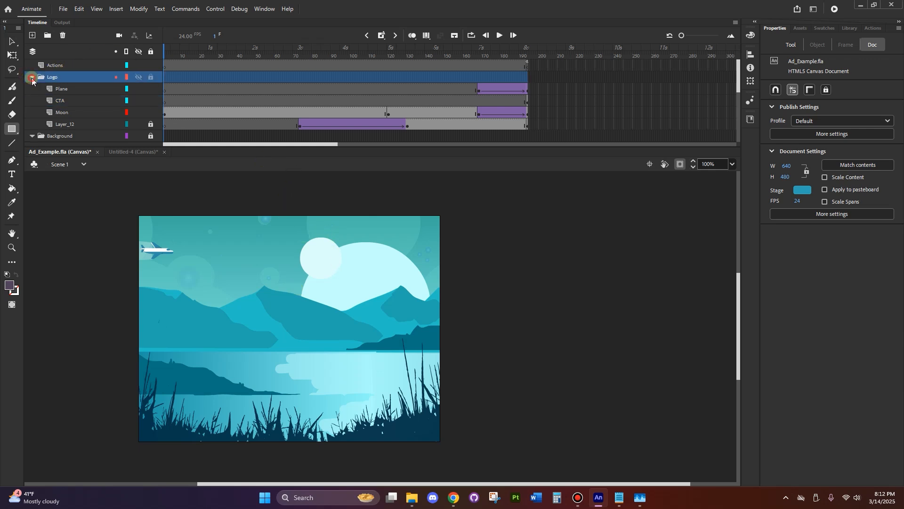
left_click(32, 88)
left_click(70, 77)
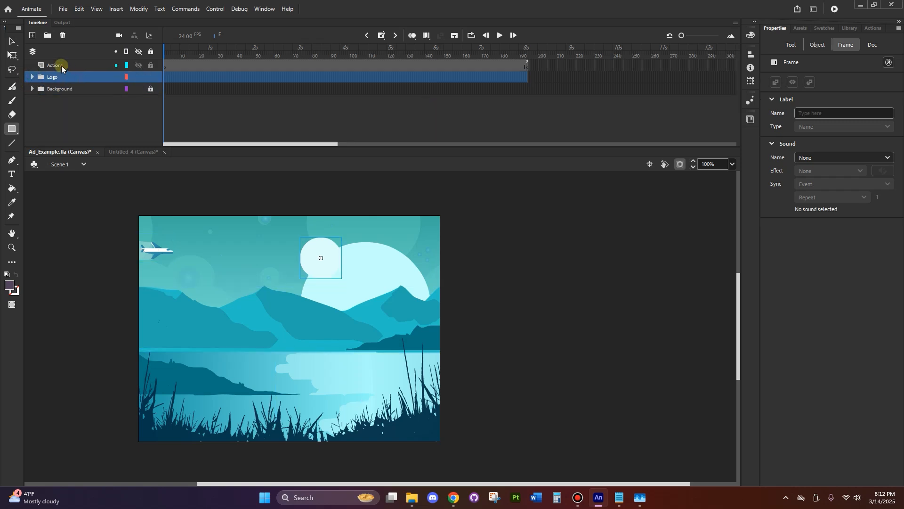
left_click(32, 35)
double_click(58, 76)
type("Start")
key("Return")
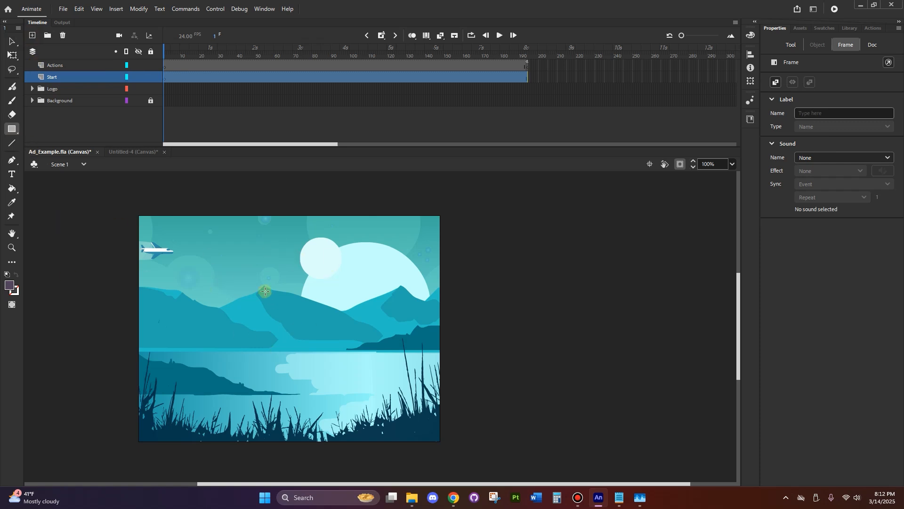
Draw a purple rectangle about 263 by 228 px near the stage's centre on the Start layer and convert it to a button symbol named Start_button
mouse_move(236, 266)
left_mouse_down()
mouse_move(330, 359)
mouse_move(359, 372)
left_mouse_up()
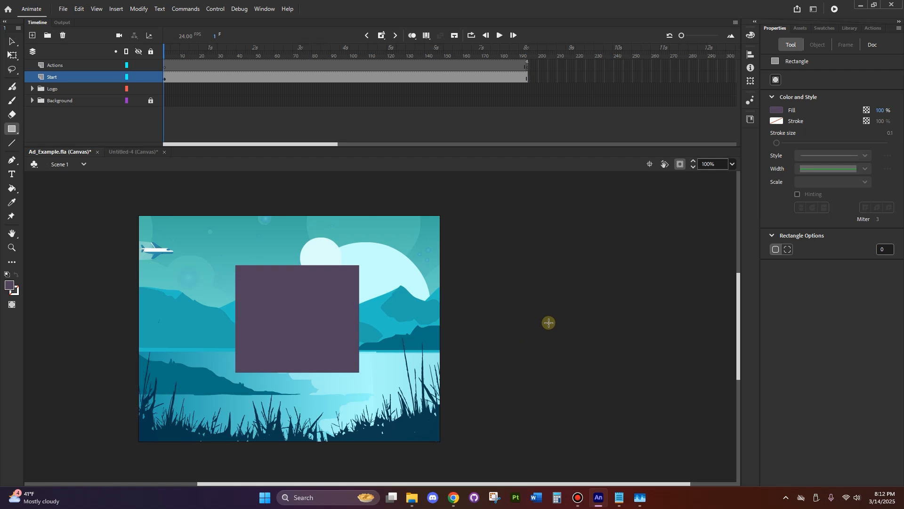
left_click(12, 41)
left_click(287, 298)
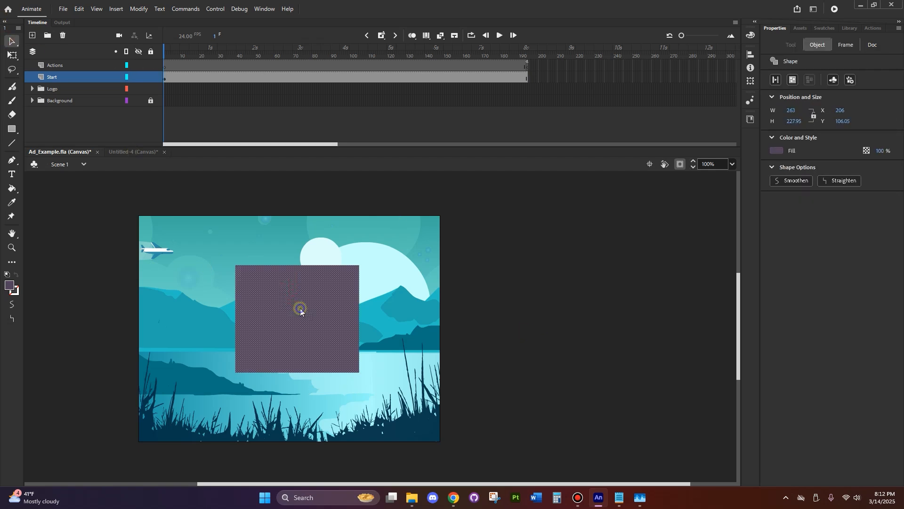
right_click(297, 313)
left_click(332, 291)
type("Start_")
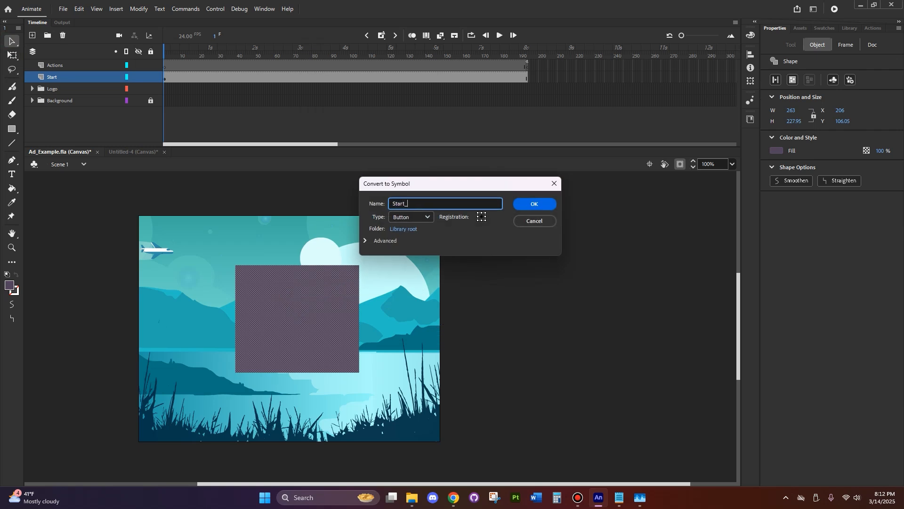
type("button")
left_click(546, 207)
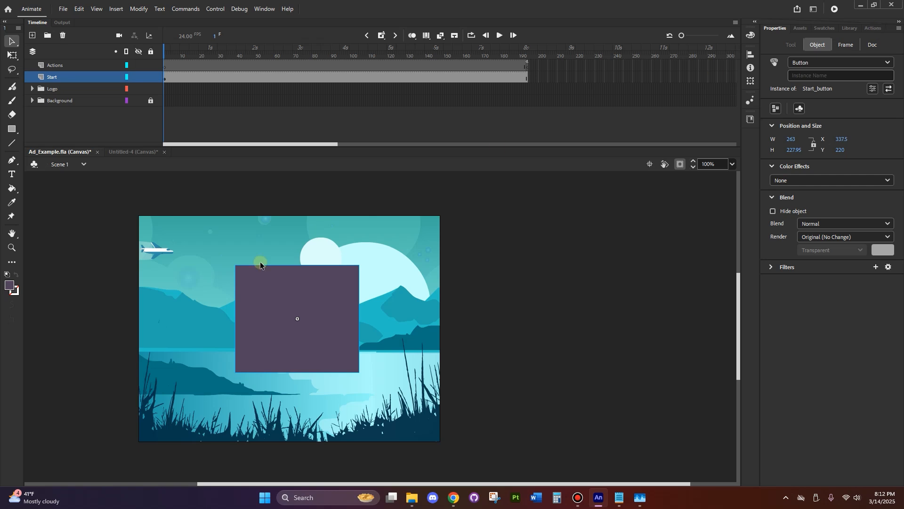
left_click(540, 263)
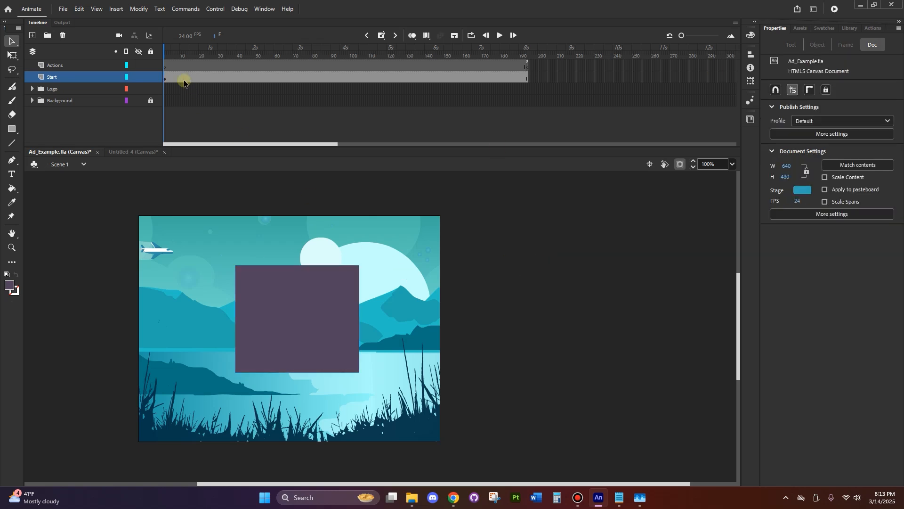
Apply the HTML5 Canvas Timeline Navigation snippet "Click to Go to Frame and Play" to the Start_button instance
left_click(259, 337)
left_click(259, 330)
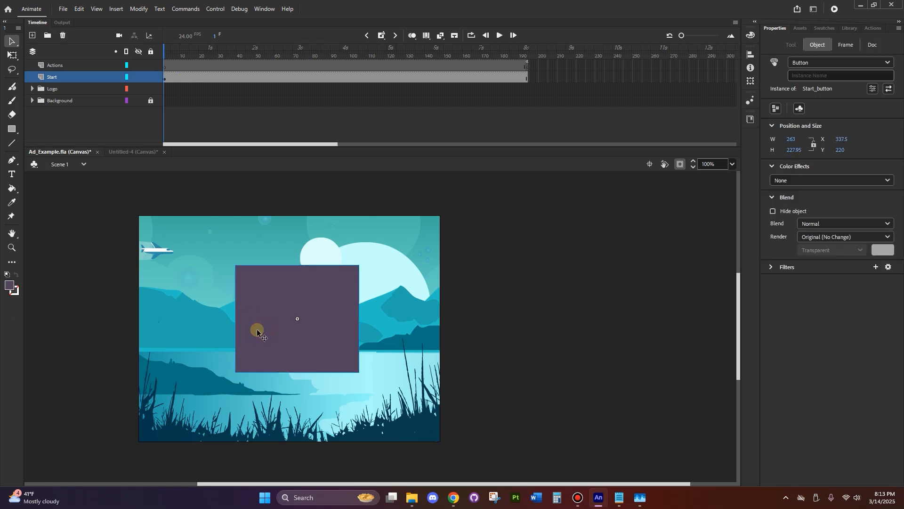
left_click(874, 28)
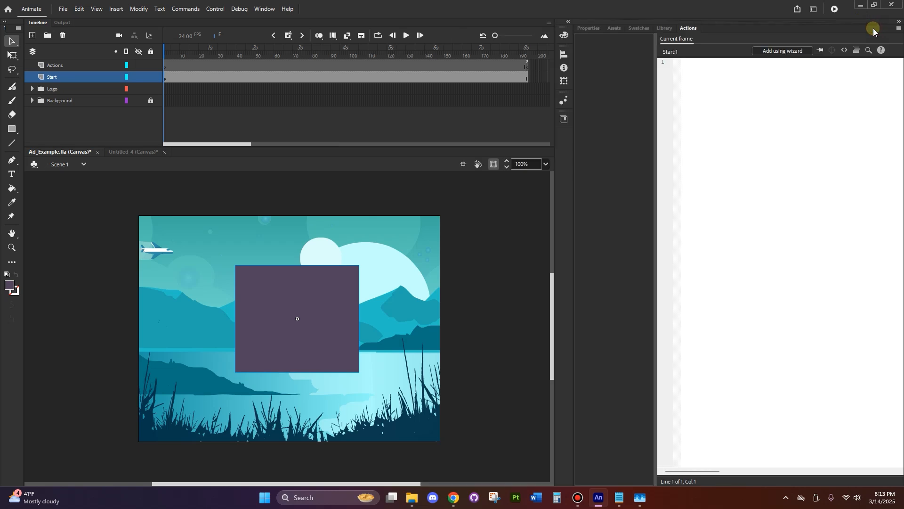
left_click(845, 50)
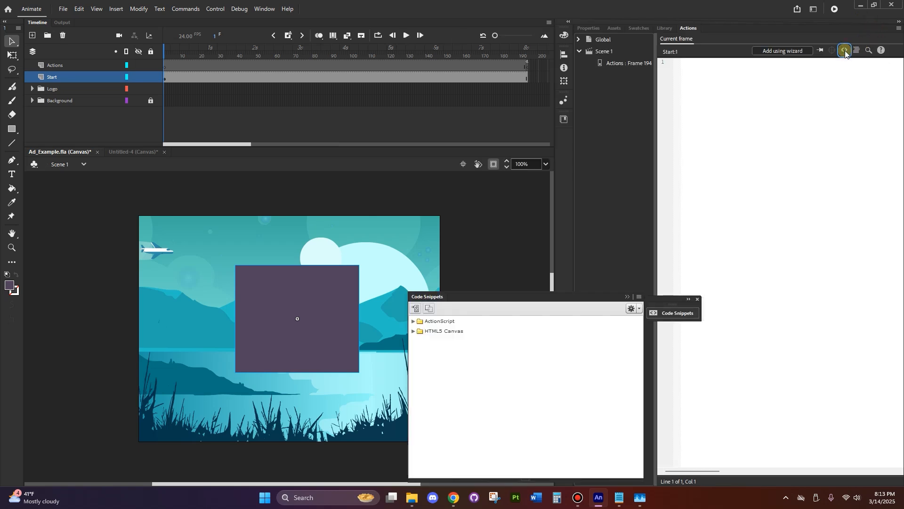
left_click(413, 331)
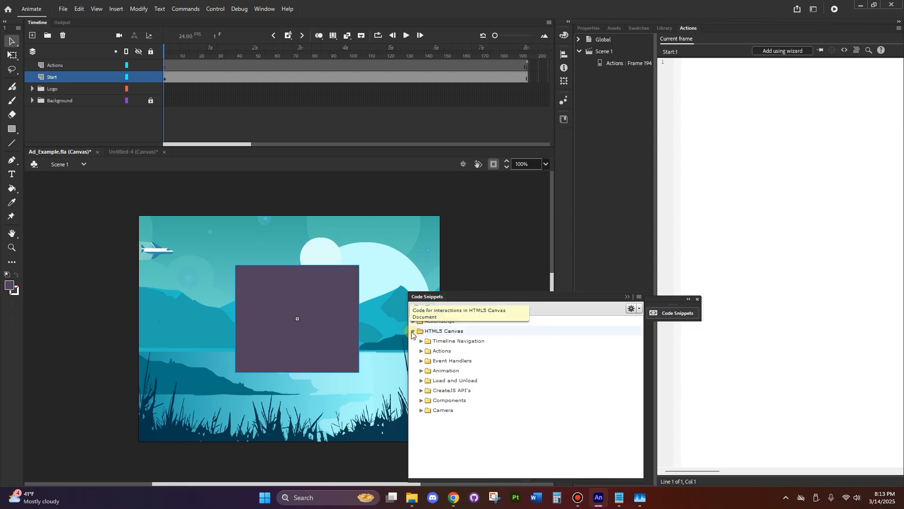
left_click(421, 342)
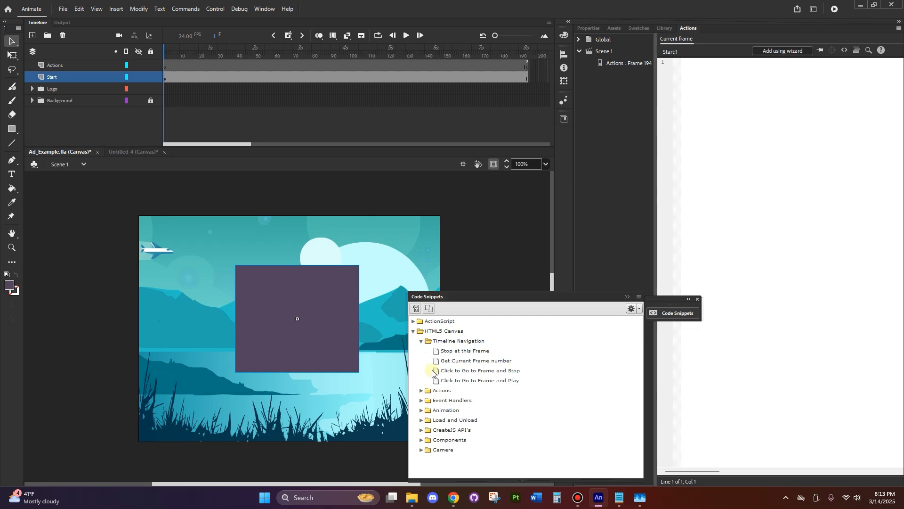
double_click(528, 382)
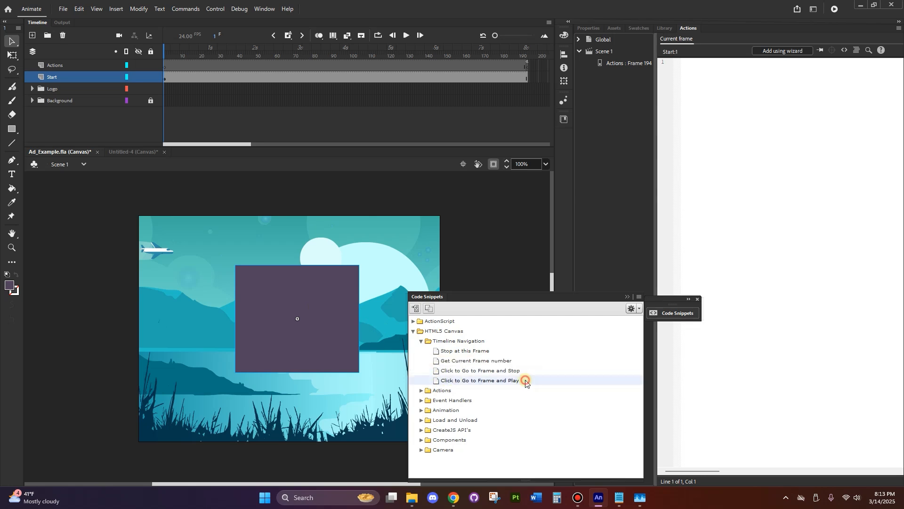
left_click(750, 256)
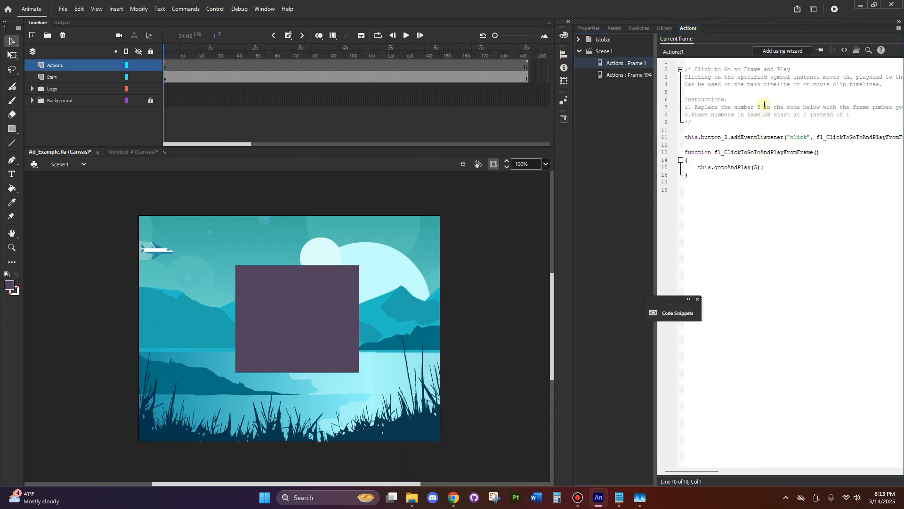
Set the target frame in the snippet's this.gotoAndPlay call to 2
left_click_drag(696, 107, 832, 104)
left_click(787, 182)
left_click(758, 167)
key("BackSpace")
type("2")
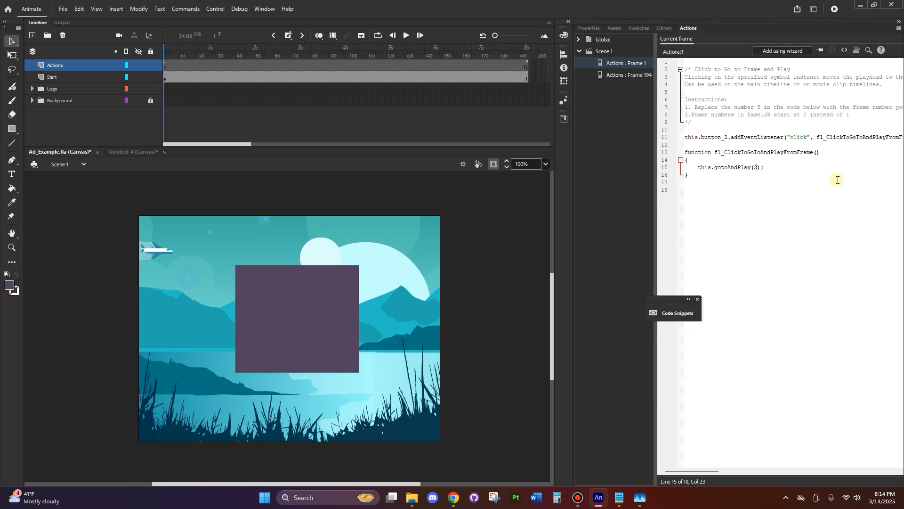
Set the target frame in the snippet's this.gotoAndPlay call to 1
key("BackSpace")
type("1")
key("BackSpace")
type("9")
key("BackSpace")
type("2")
key("BackSpace")
type("1")
Replace the instance name in the frame 1 script's addEventListener line with Start
left_click(724, 137)
left_click_drag(724, 137, 702, 137)
type("Start")
left_click(737, 231)
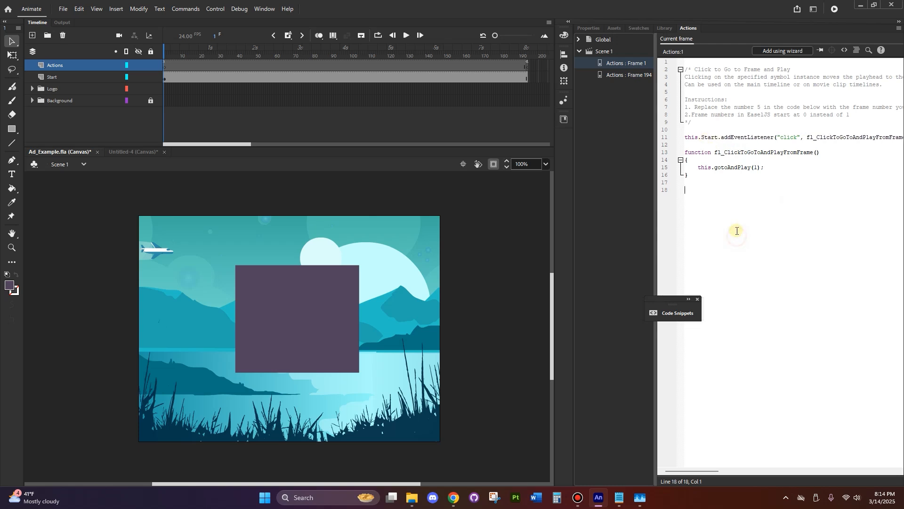
Rename the purple button's instance to Start and reopen the Actions layer's frame 1 script
left_click(316, 289)
left_click(600, 31)
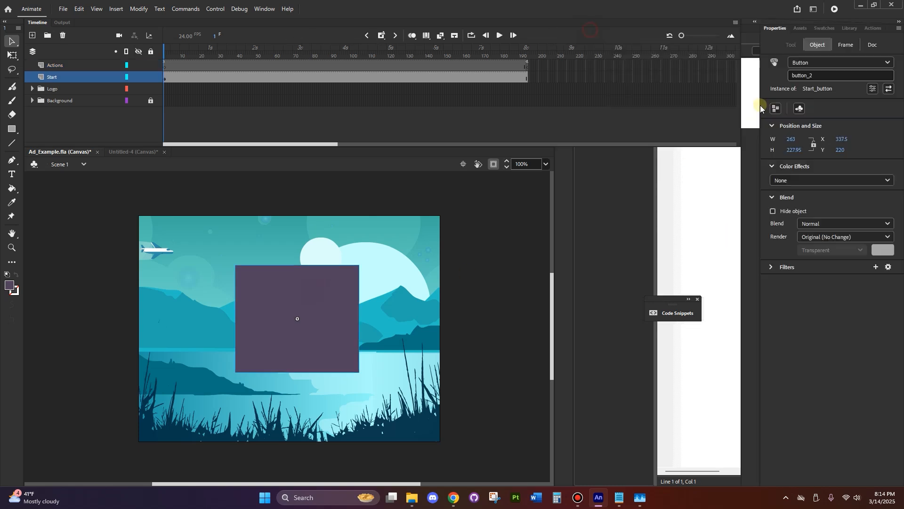
left_click_drag(824, 74, 783, 68)
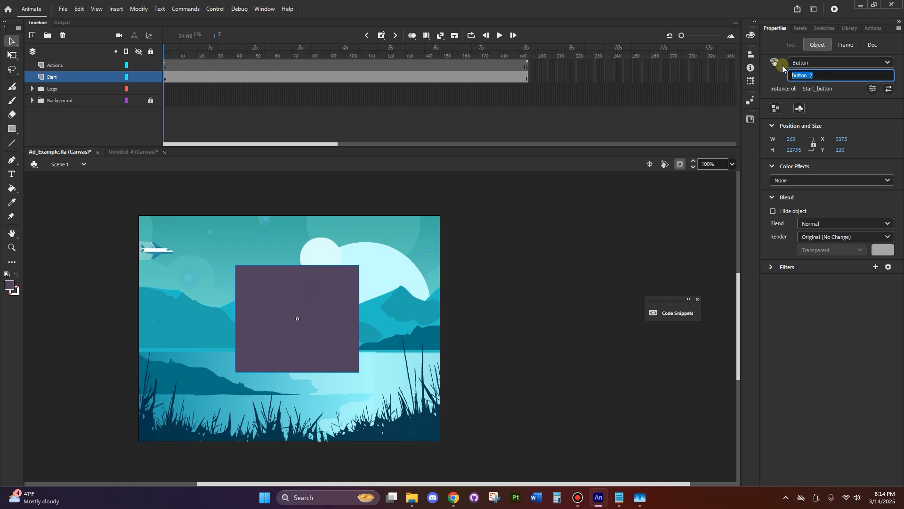
type("Start")
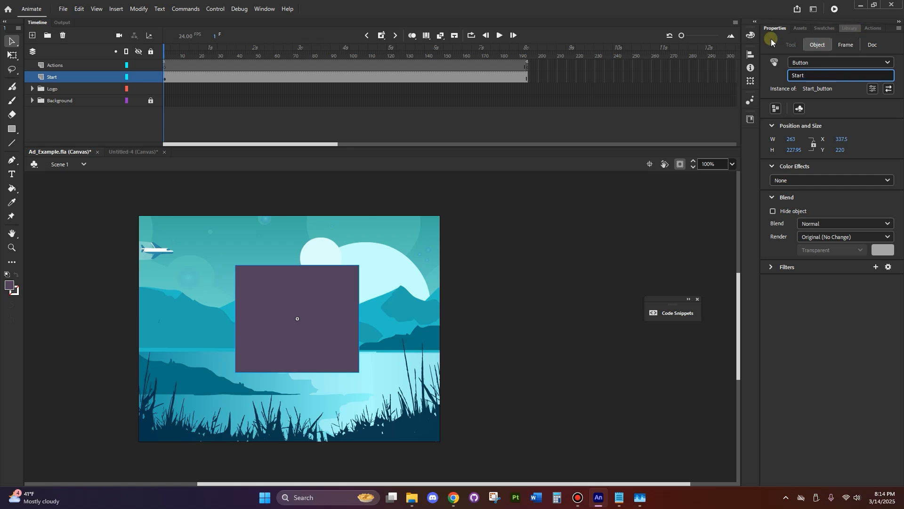
left_click(871, 29)
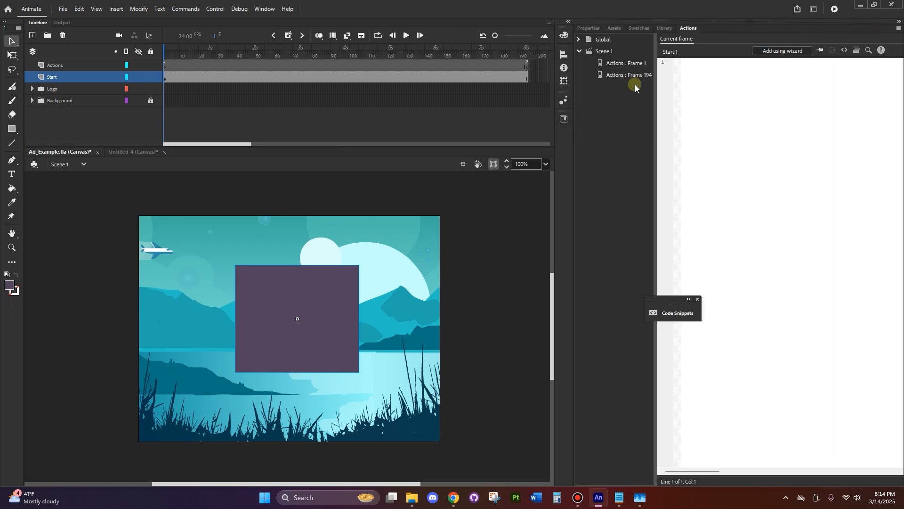
left_click(629, 65)
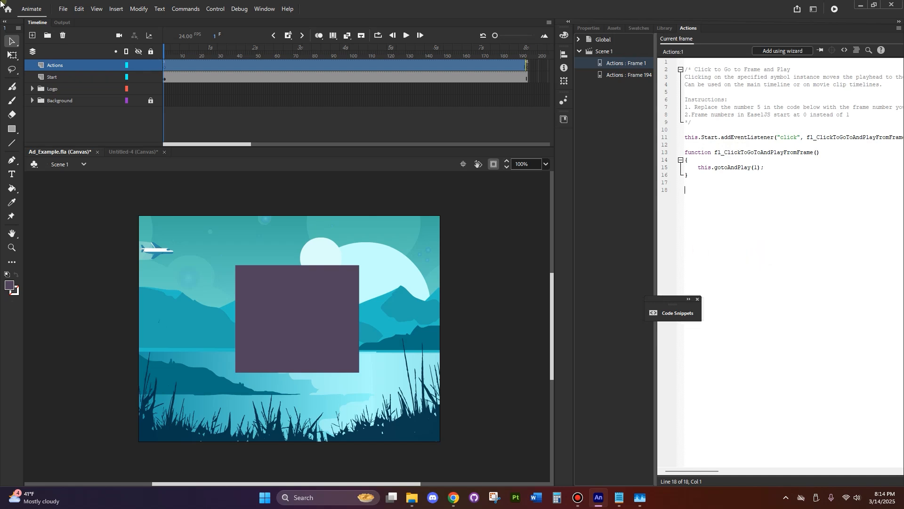
Publish the ad, test the start button in TravelAd.html in the browser, and return to Animate
left_click(65, 8)
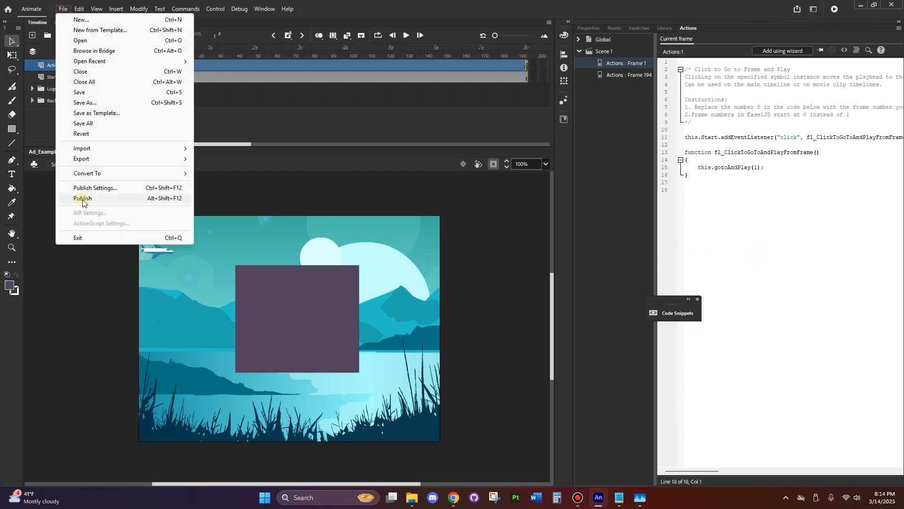
left_click(82, 199)
mouse_move(414, 500)
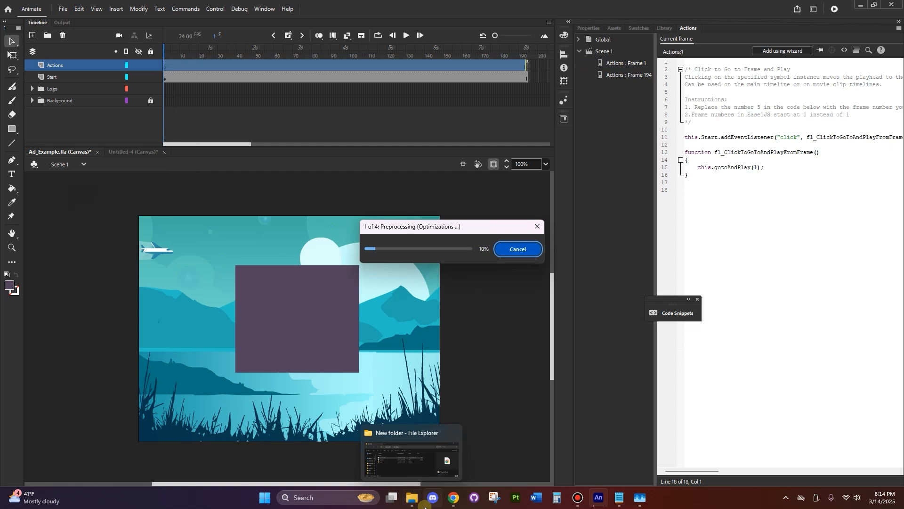
left_click(413, 500)
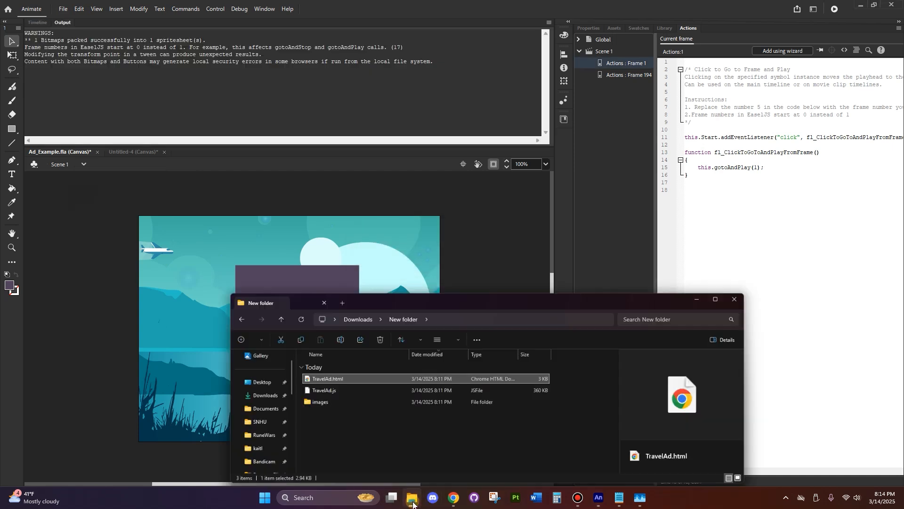
double_click(333, 362)
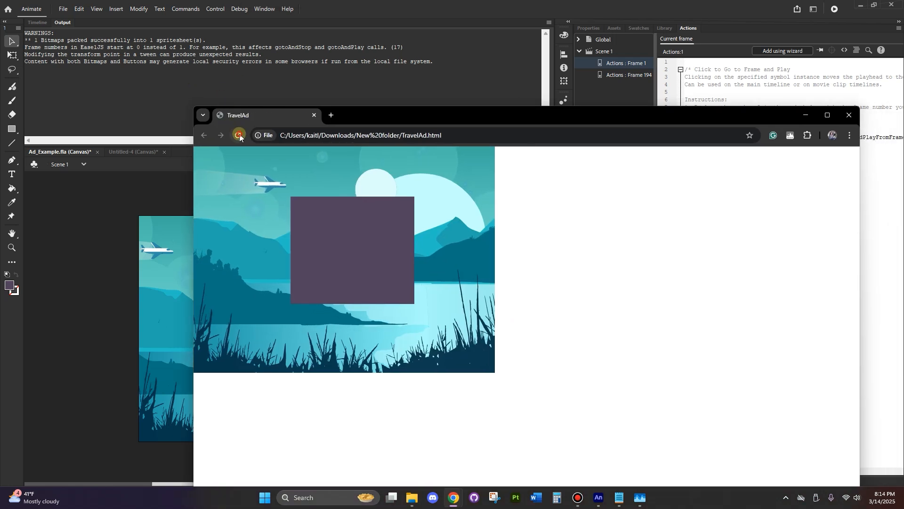
left_click(240, 136)
left_click(335, 240)
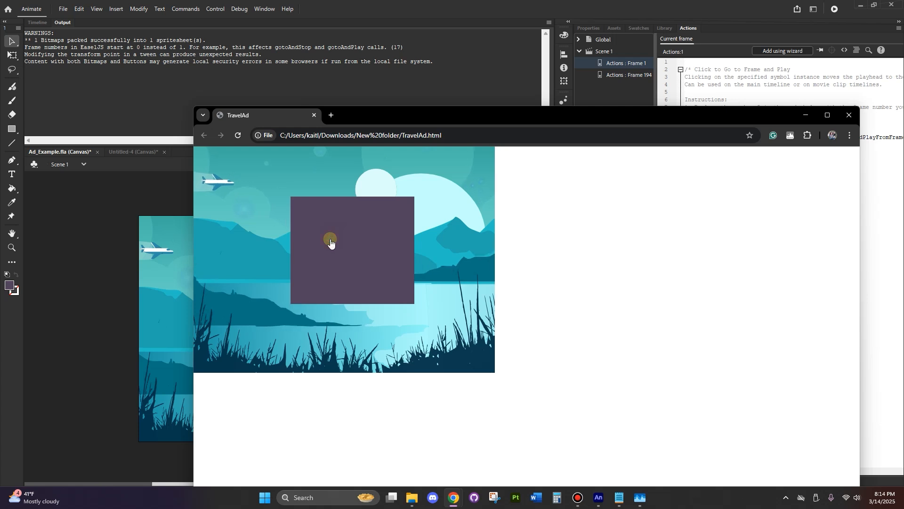
left_click(850, 115)
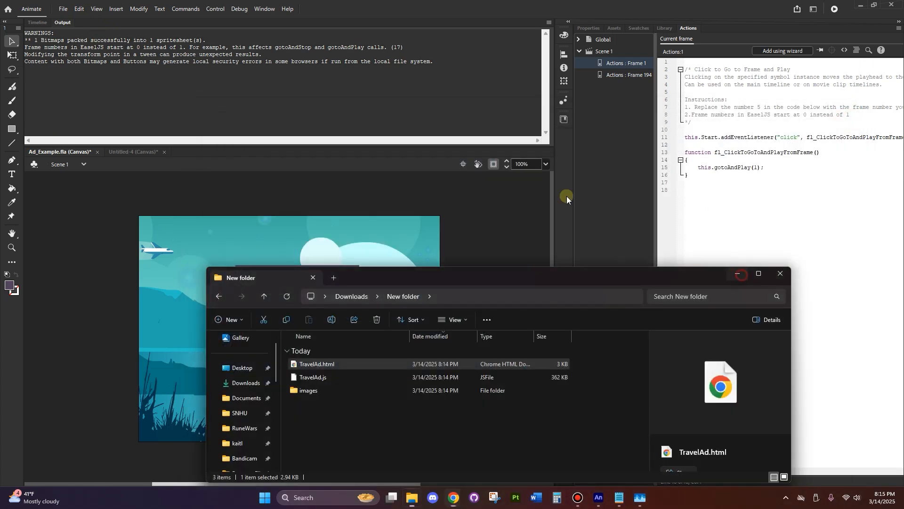
left_click(737, 274)
Insert a blank keyframe at frame 2 of the Start layer
left_click(37, 22)
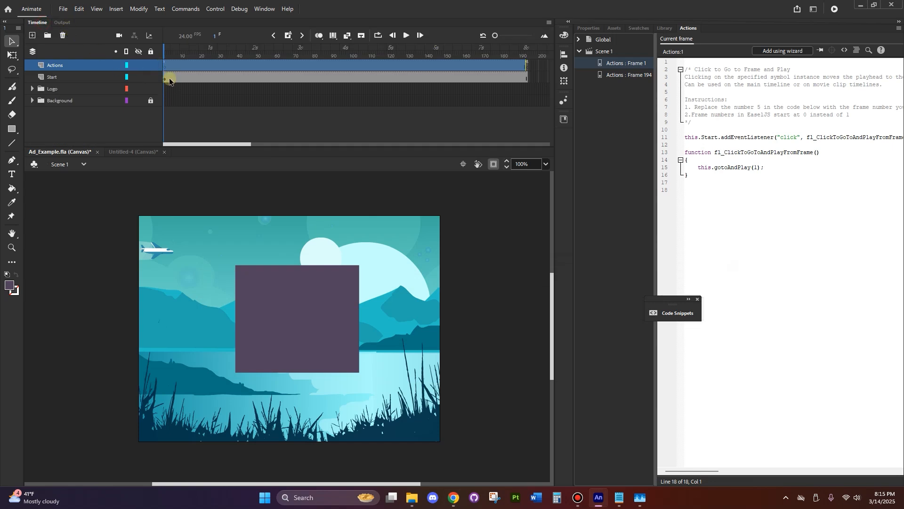
left_click(185, 76)
left_click_drag(185, 51, 163, 52)
left_click_drag(496, 35, 518, 36)
left_click(182, 80)
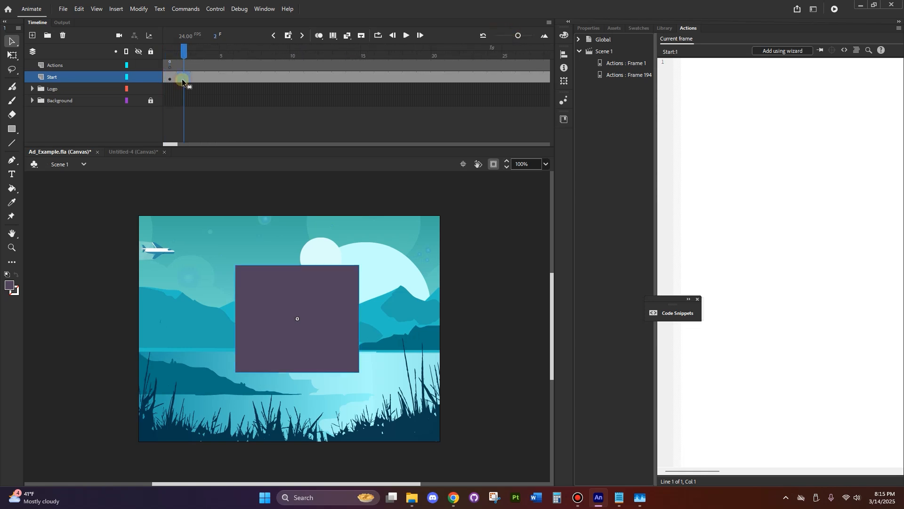
left_click(176, 78)
left_click(186, 78)
right_click(183, 78)
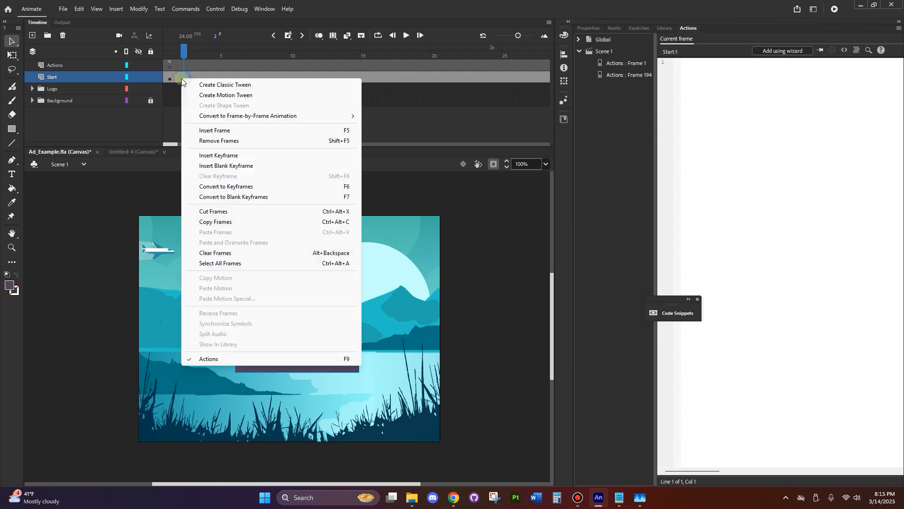
left_click(212, 166)
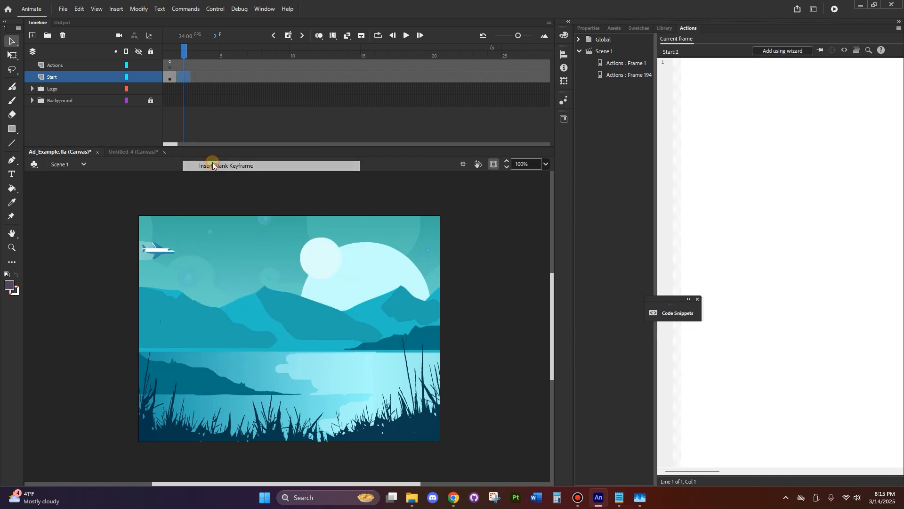
Apply the HTML5 Canvas Timeline Navigation snippet "Stop at this Frame" at frame 1
left_click(172, 49)
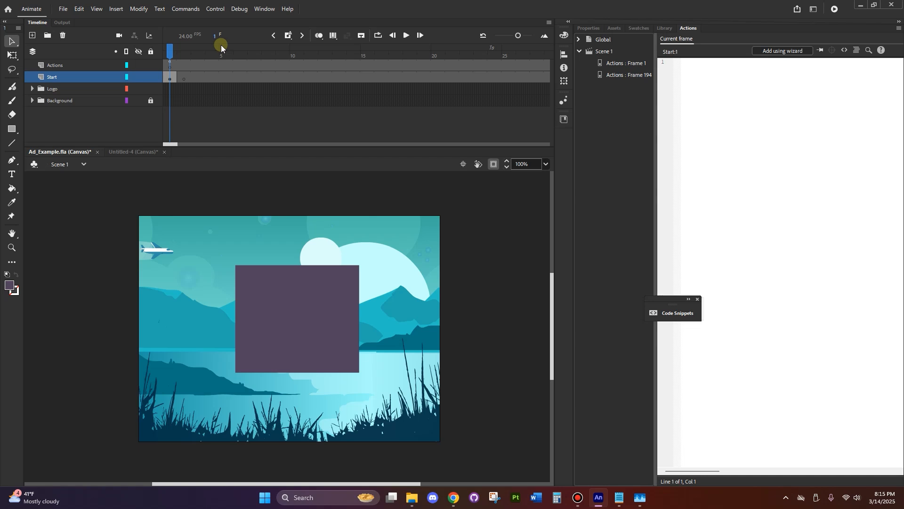
left_click_drag(184, 44, 299, 52)
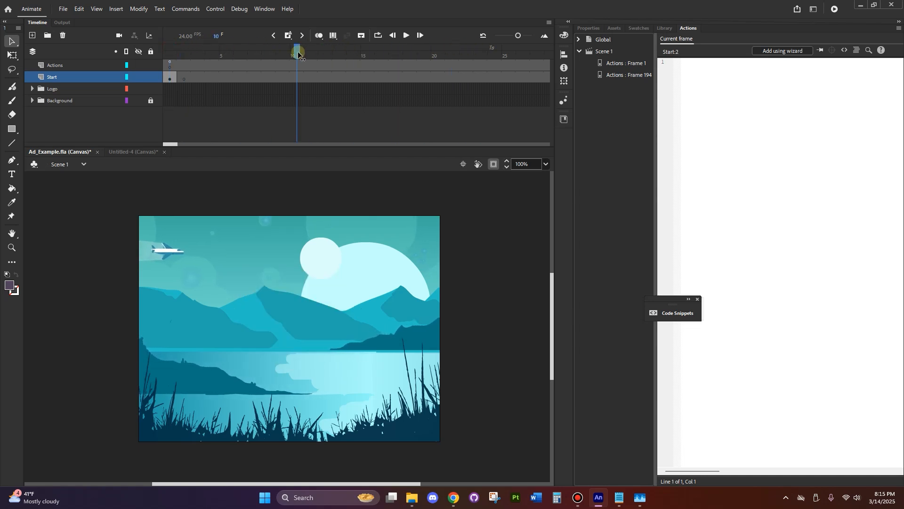
left_click_drag(298, 53, 169, 54)
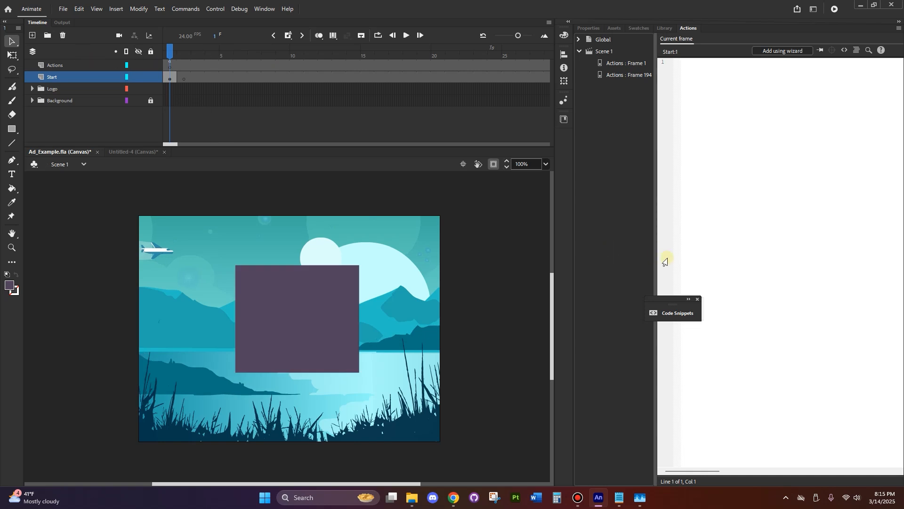
left_click(679, 318)
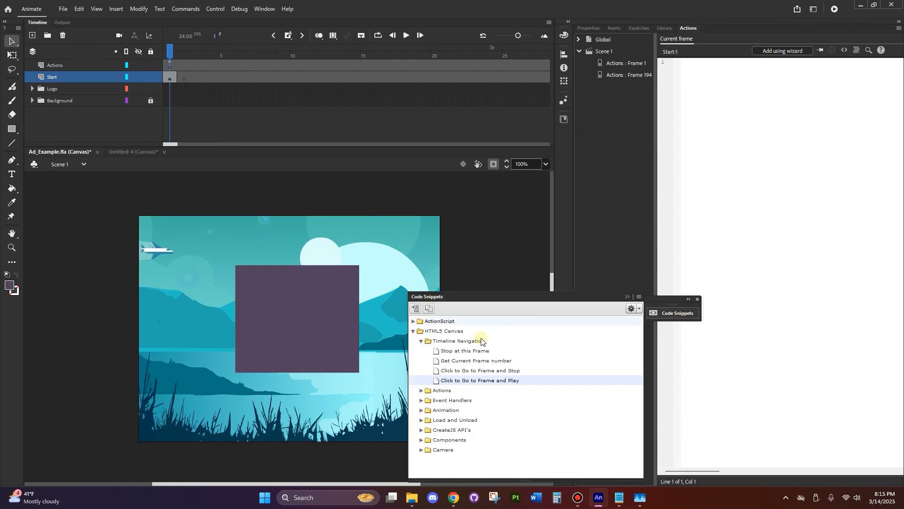
double_click(490, 351)
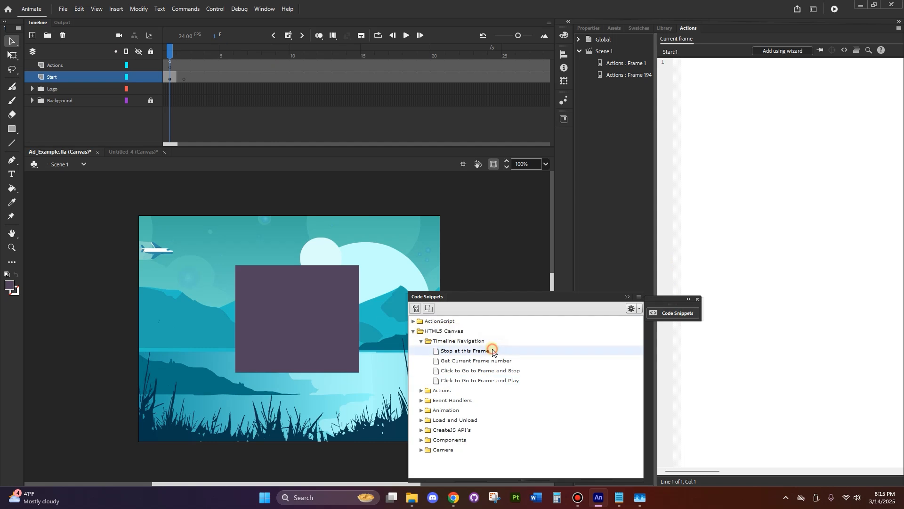
left_click(762, 309)
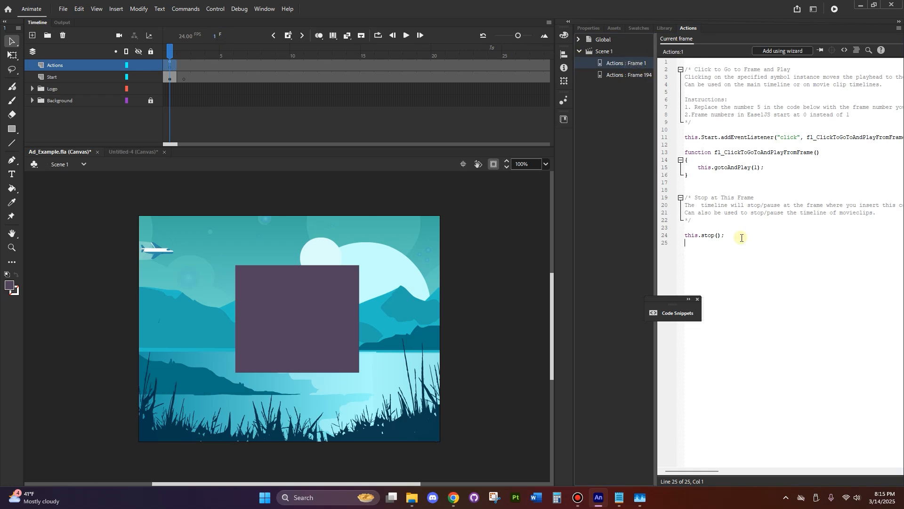
left_click(718, 235)
left_click_drag(699, 198, 848, 214)
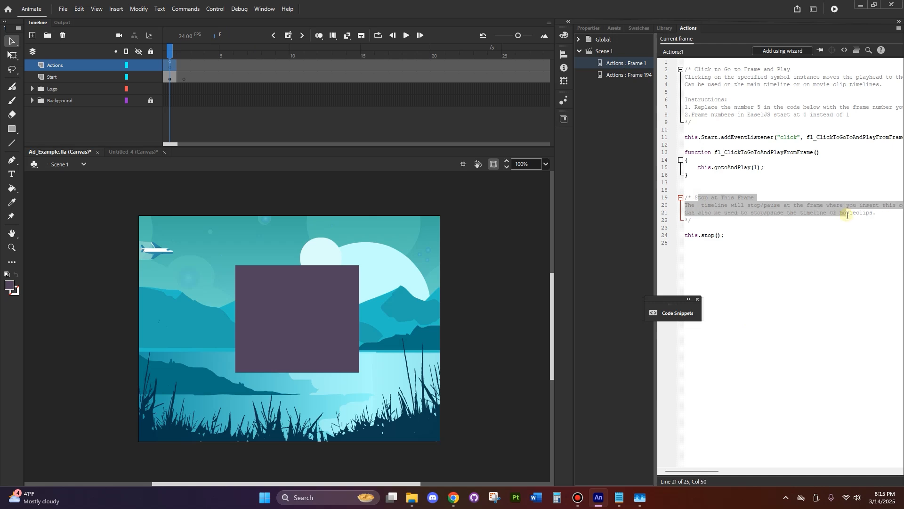
Republish the ad, play it with the start button in TravelAd.html, and close the browser preview
left_click(63, 9)
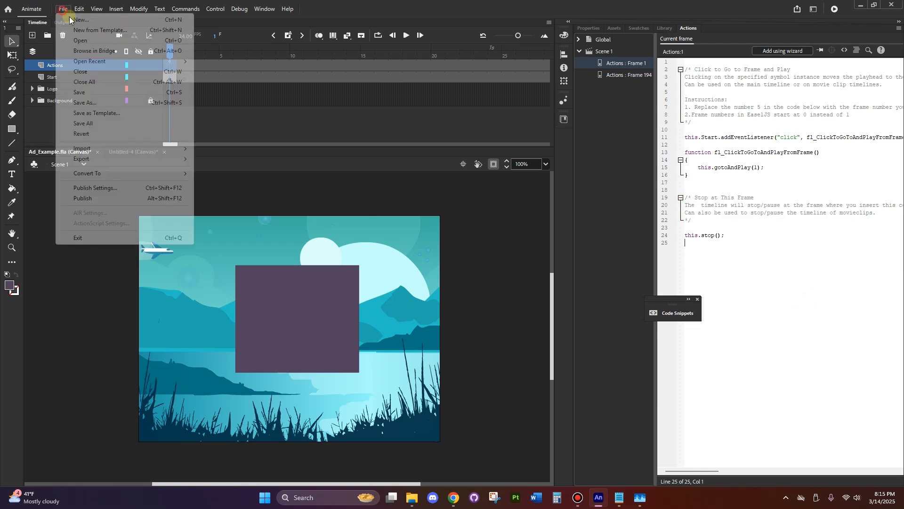
left_click(105, 198)
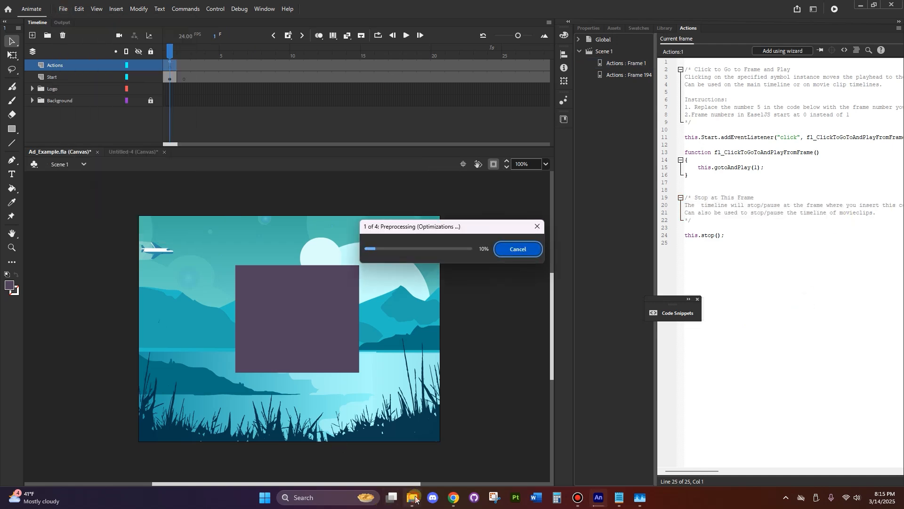
left_click(412, 497)
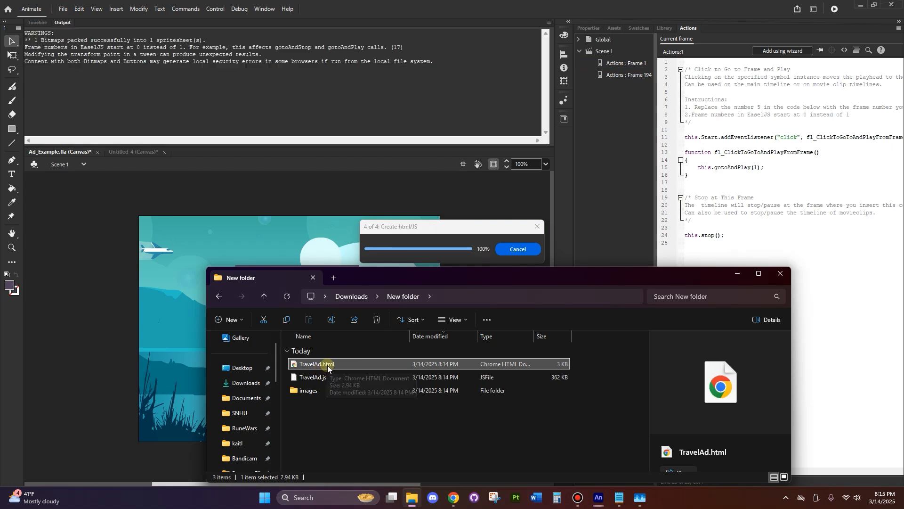
double_click(328, 365)
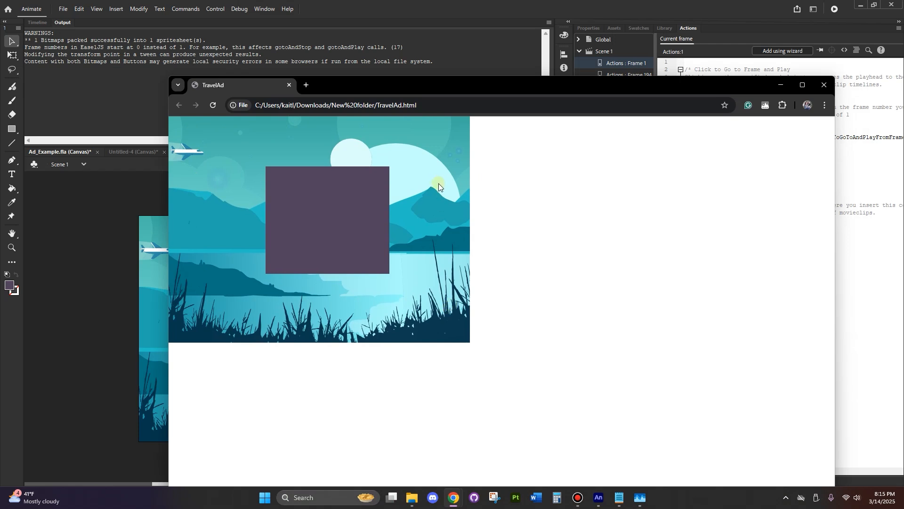
left_click(353, 197)
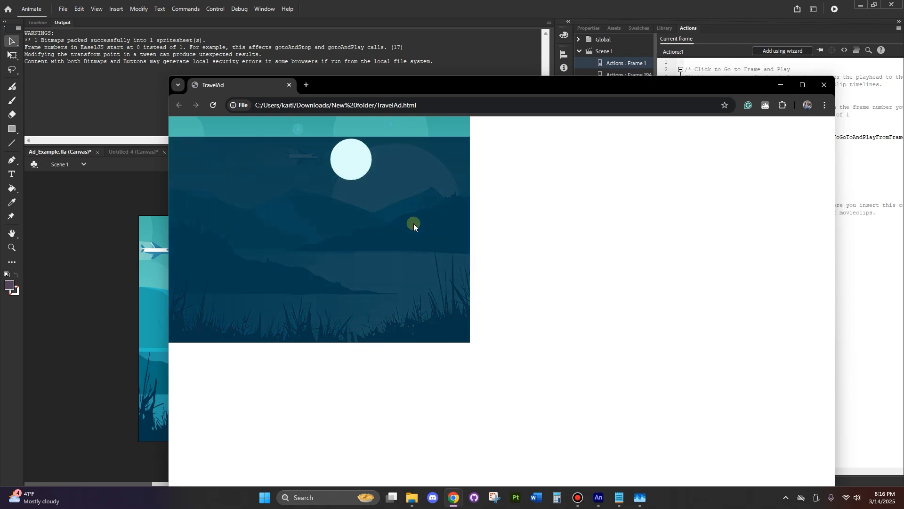
left_click(822, 88)
left_click(741, 275)
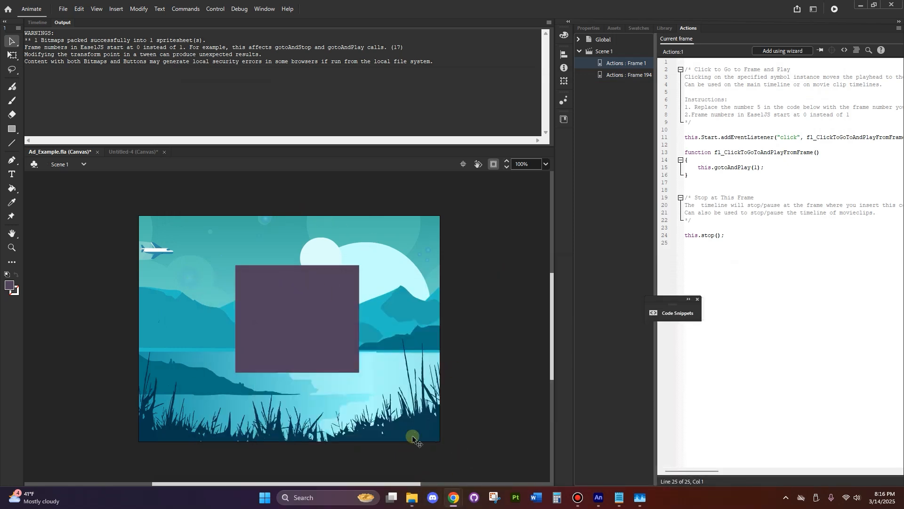
Add the static text "Skip" just below the purple start button on the stage
left_click(742, 351)
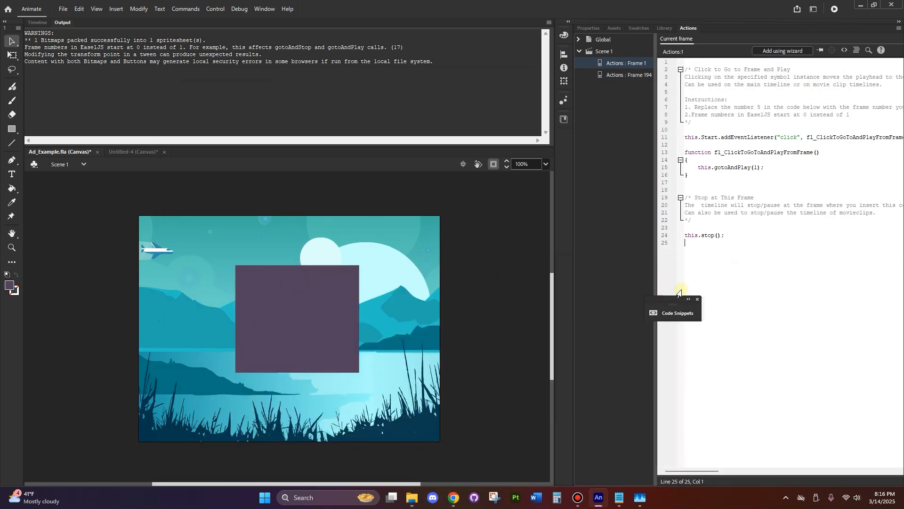
left_click(12, 132)
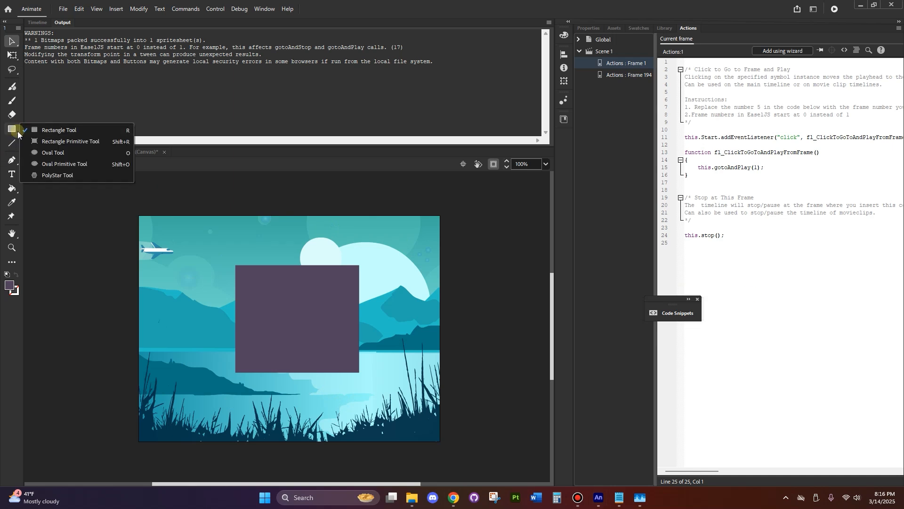
left_click(12, 174)
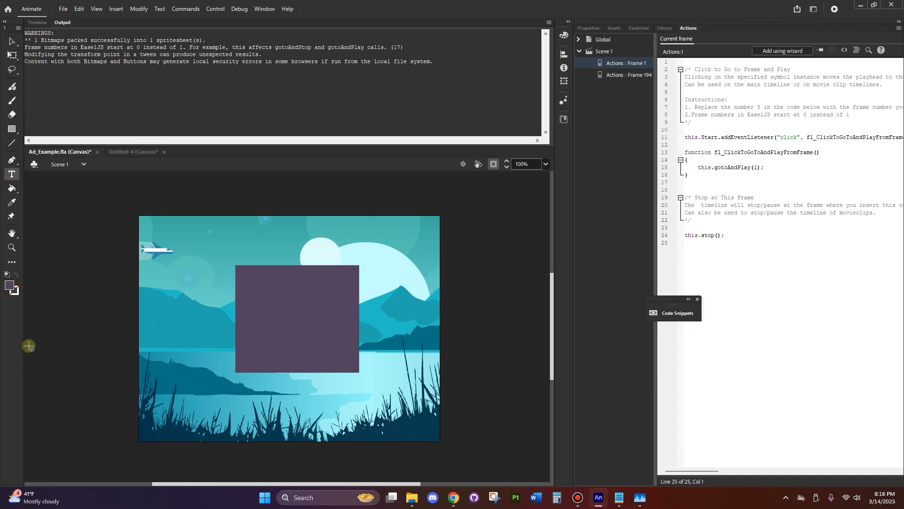
left_click(311, 390)
type("Ksip")
key("BackSpace")
key("BackSpace")
key("BackSpace")
key("BackSpace")
type("Skip")
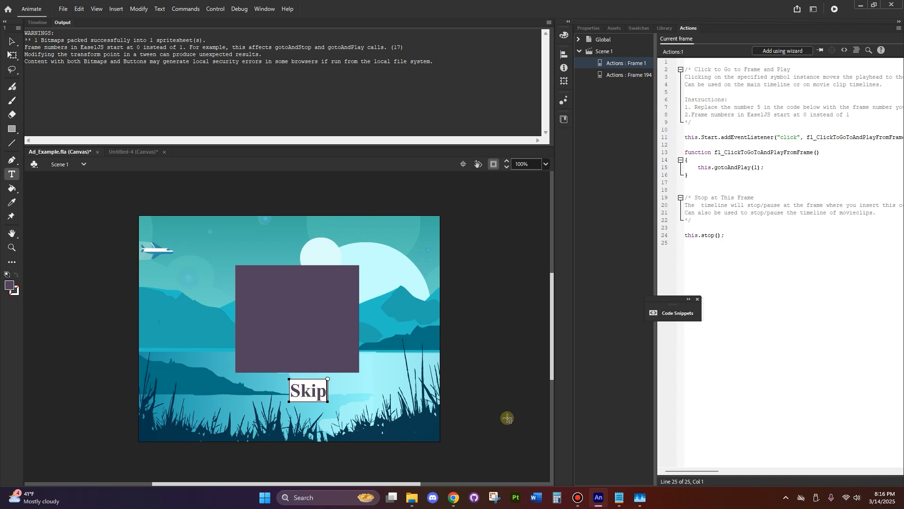
Change the fill colour of the "Skip" text below the purple start button to white
double_click(321, 393)
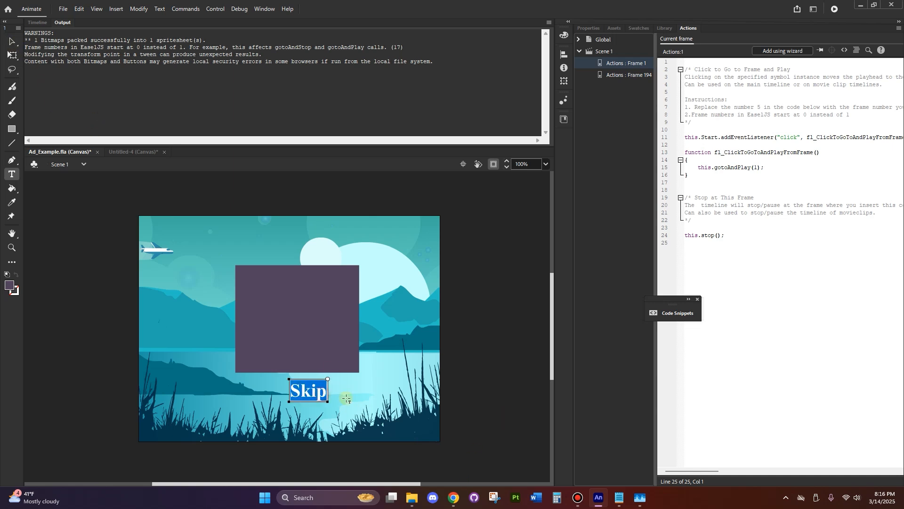
left_click(589, 28)
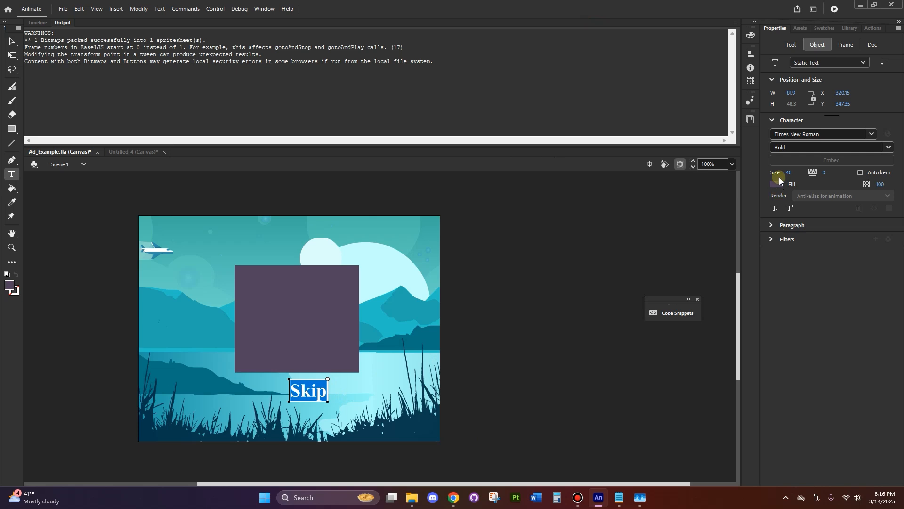
left_click(777, 186)
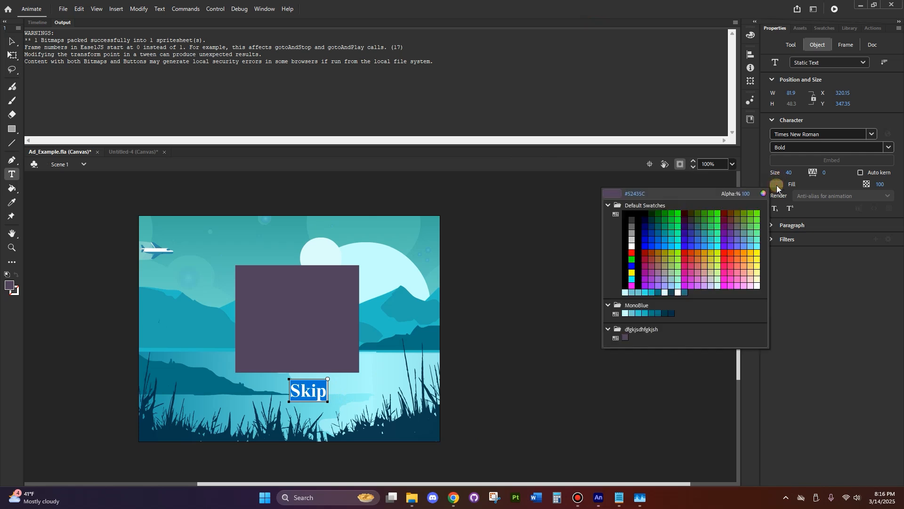
left_click(758, 287)
left_click(388, 434)
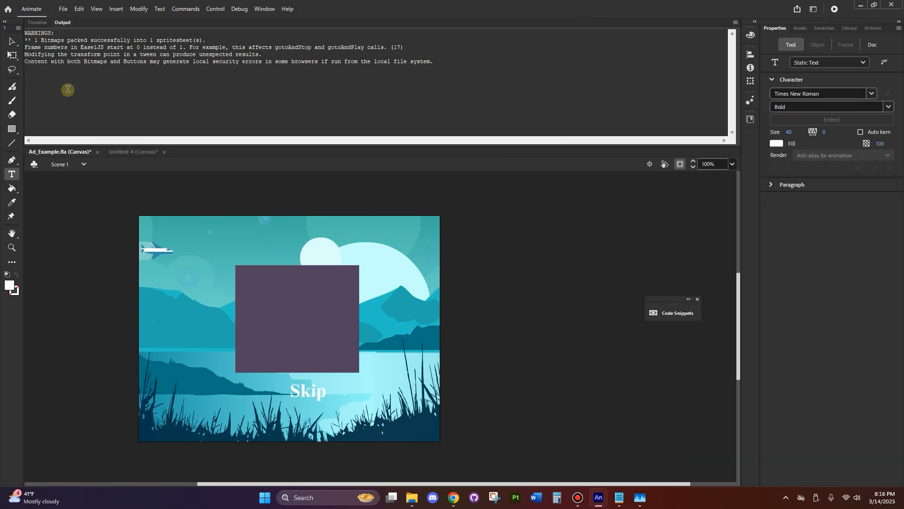
Move the "Skip" text to just beyond the purple square's lower-left corner and convert it to a button symbol named Skip Button
left_click(13, 40)
left_click_drag(310, 391, 212, 381)
right_click(213, 382)
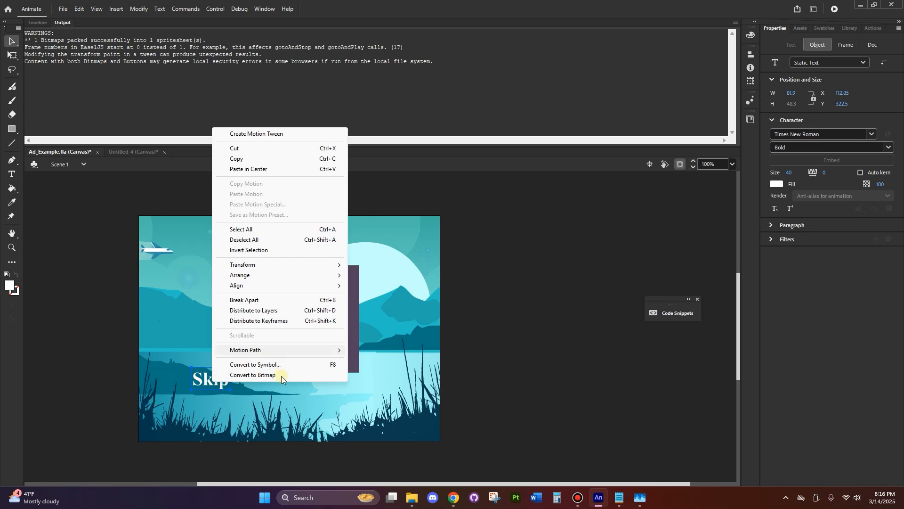
left_click(276, 366)
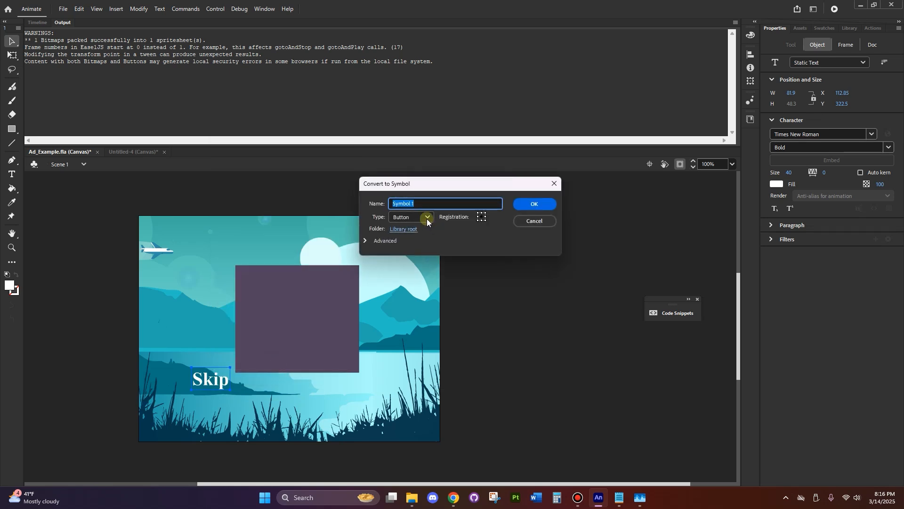
type("Skip Button")
key("Return")
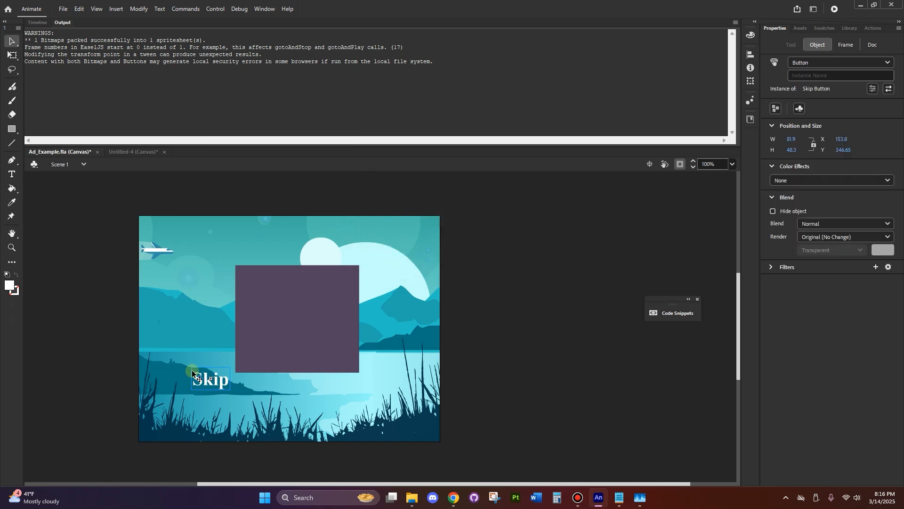
Inside Skip Button, insert a keyframe on the Hit frame, draw a filled rectangle covering the text, and return to Scene 1
double_click(209, 384)
left_click(37, 22)
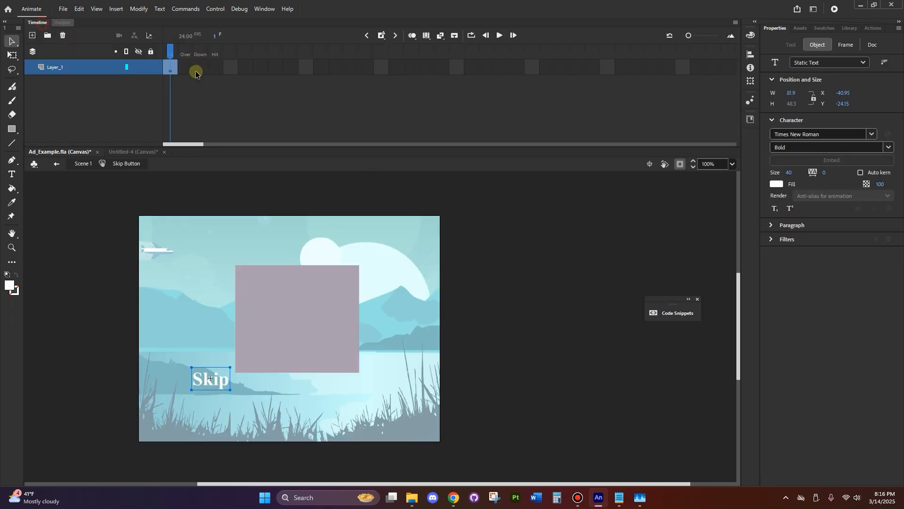
left_click(216, 69)
right_click(216, 68)
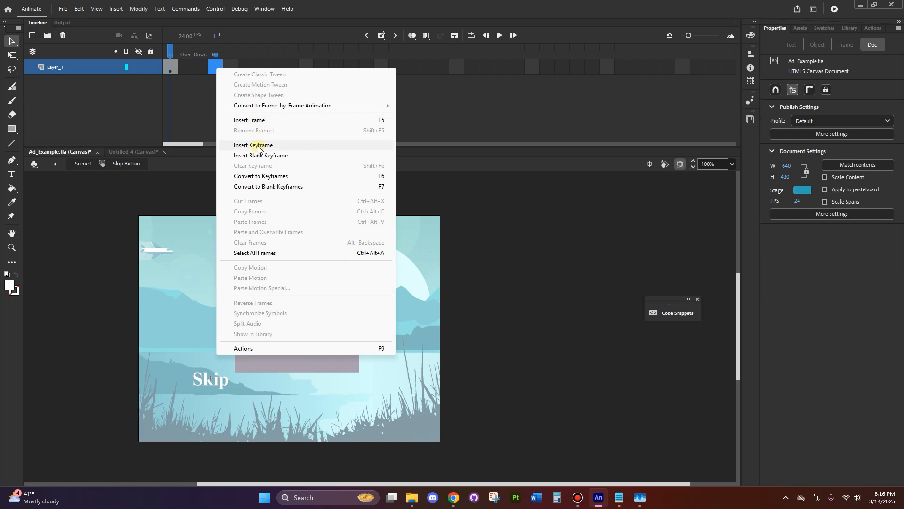
left_click(258, 145)
left_click(12, 129)
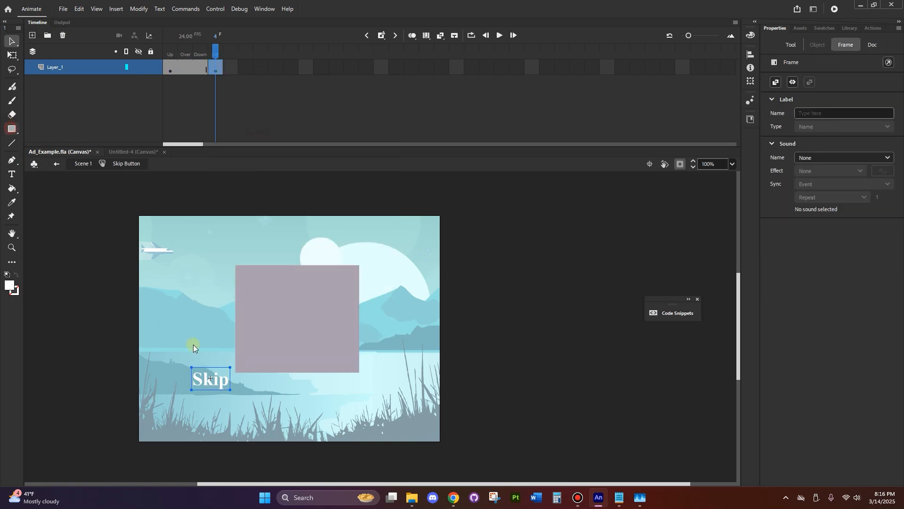
left_click_drag(184, 357, 253, 407)
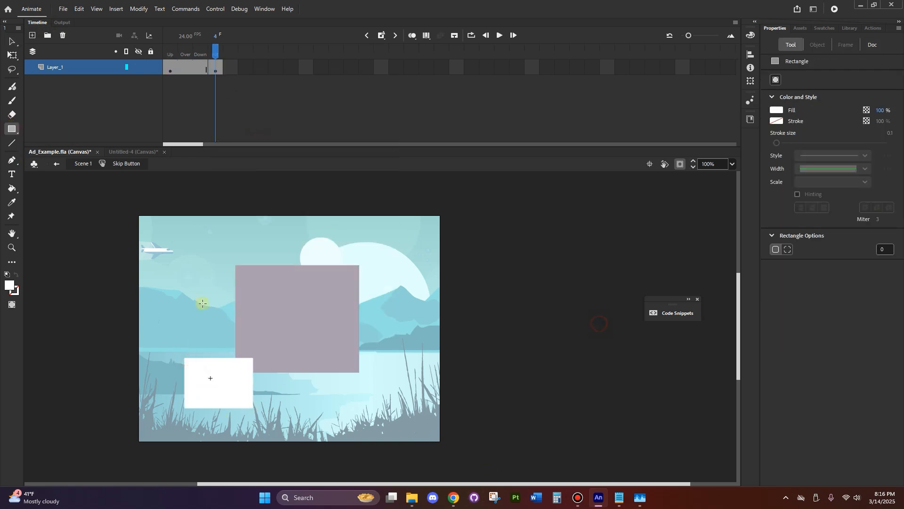
left_click(56, 166)
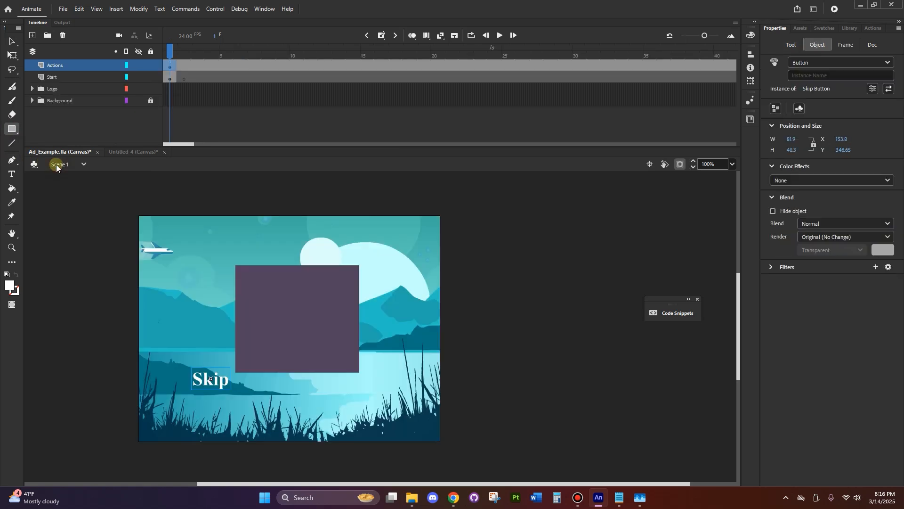
Cut the Skip Button instance from frame 1 of the main timeline
left_click(7, 45)
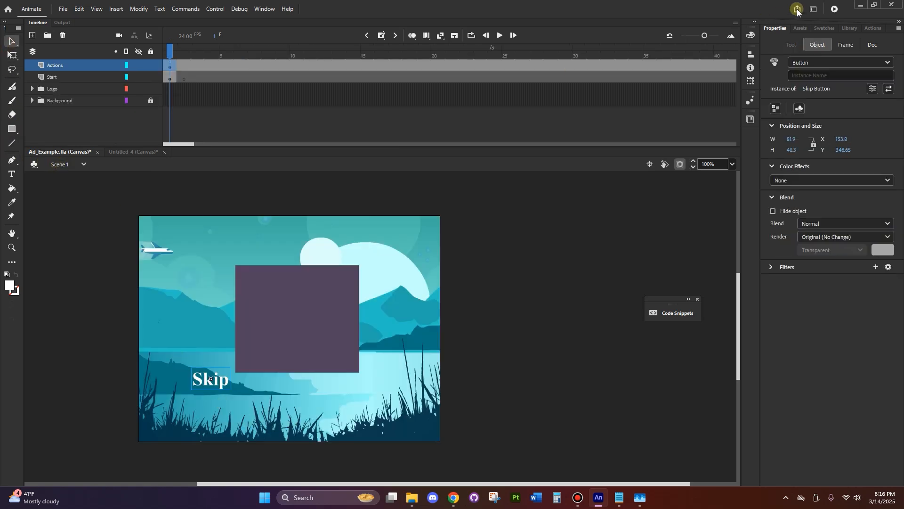
left_click(872, 28)
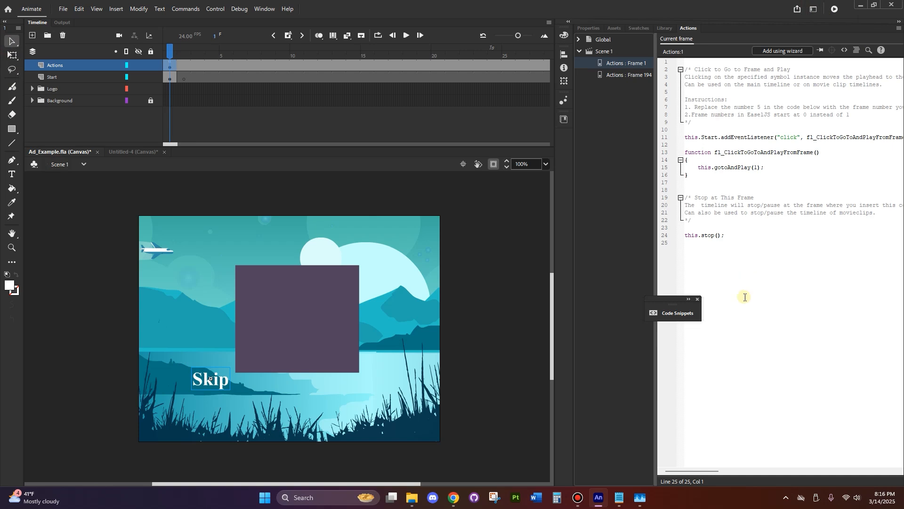
mouse_move(173, 53)
left_mouse_down()
mouse_move(168, 59)
mouse_move(376, 61)
mouse_move(170, 63)
left_mouse_up()
left_click(170, 68)
key("ctrl+x")
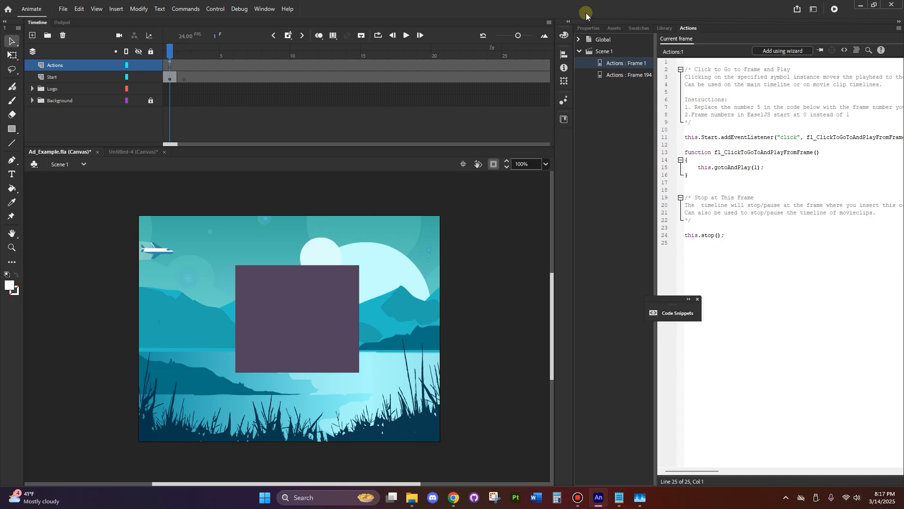
Add a new layer above Start and place Skip Button from the library near the purple square's lower-left corner at frame 1
left_click(95, 78)
left_click(32, 34)
left_click(166, 78)
left_click(662, 29)
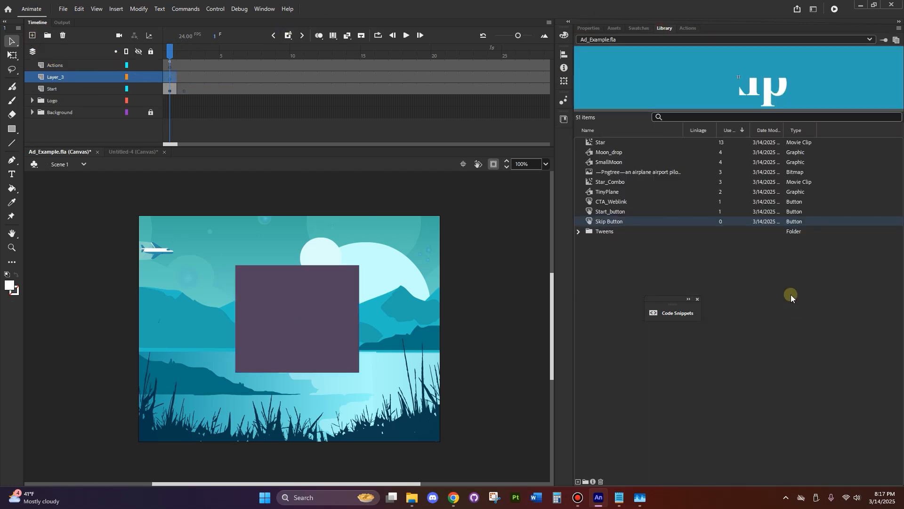
left_click_drag(603, 221, 215, 385)
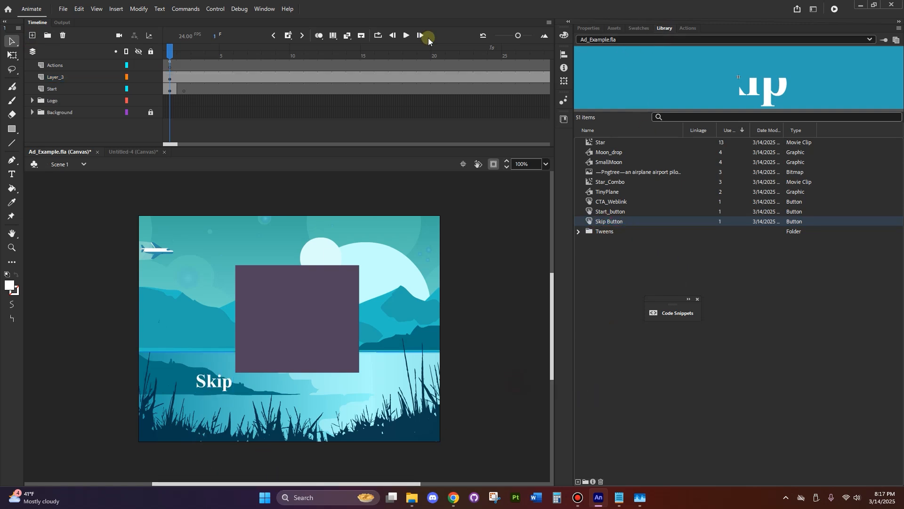
left_click(182, 79)
left_click_drag(184, 55, 159, 55)
key("Return")
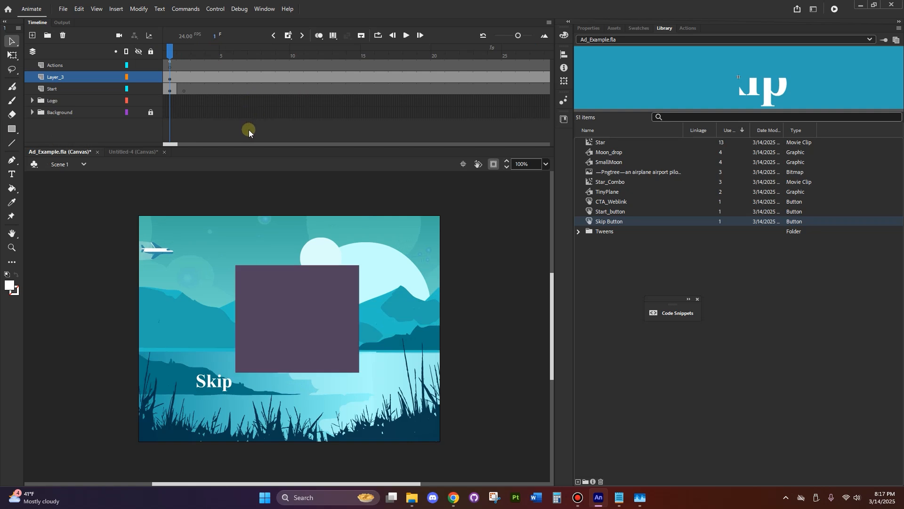
Apply the HTML5 Canvas Timeline Navigation snippet "Click to Go to Frame and Stop" to the Skip button
left_click(213, 380)
left_click(689, 28)
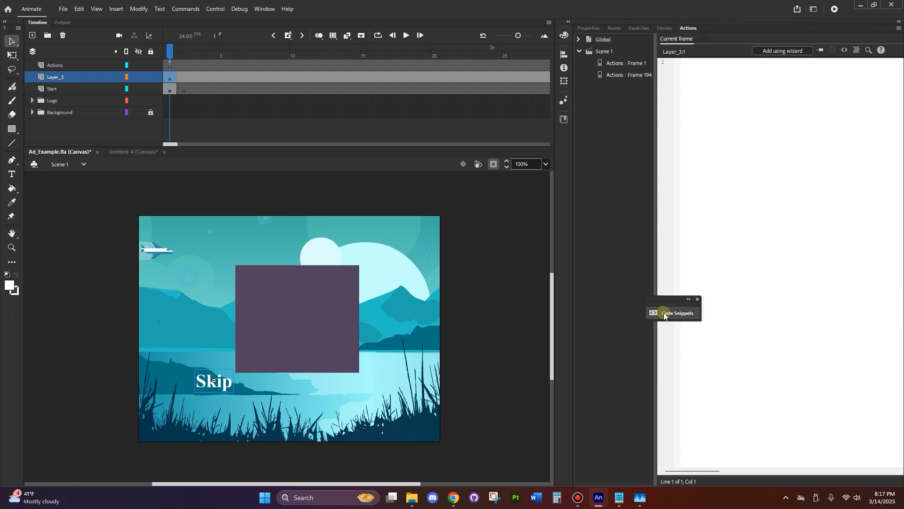
left_click(663, 312)
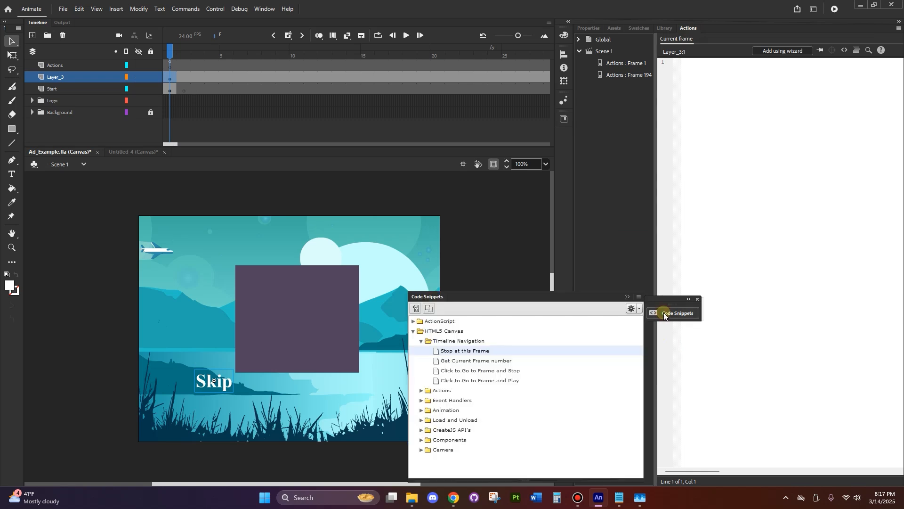
left_click(495, 371)
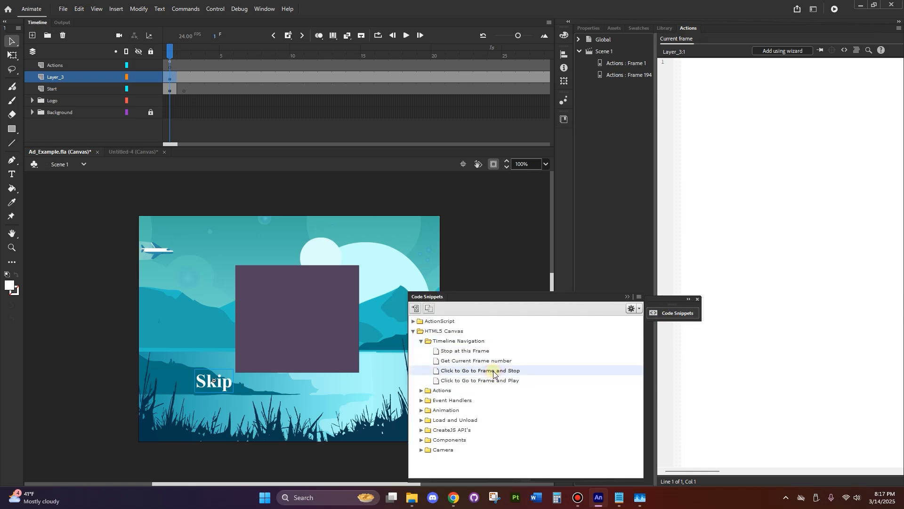
double_click(493, 371)
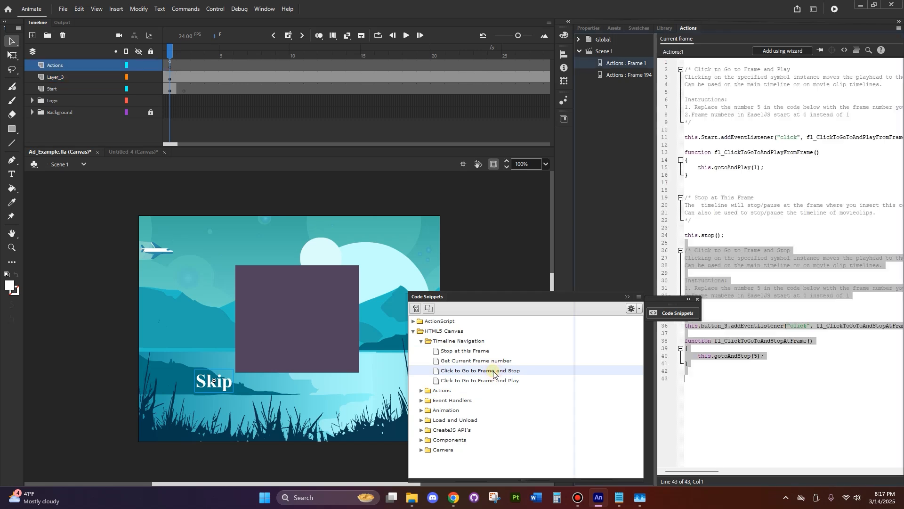
In the new frame 1 snippet, set gotoAndStop to 193 and replace the listener's button_3 instance with Skip
key("Return")
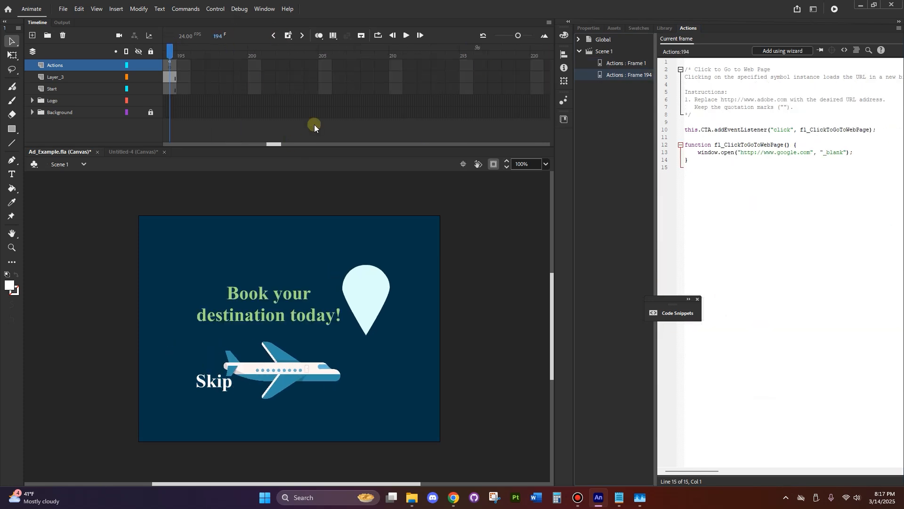
left_click(635, 64)
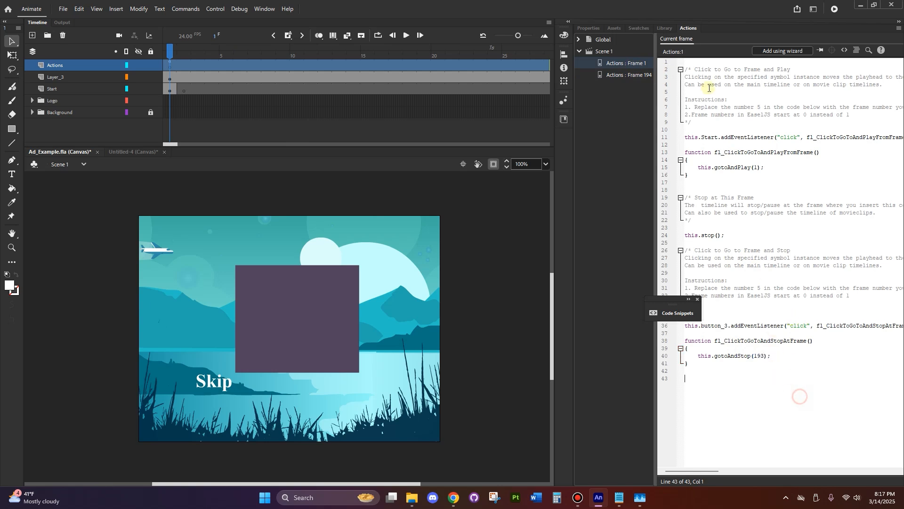
left_click(770, 303)
left_click_drag(681, 300, 628, 302)
left_click(711, 326)
double_click(707, 326)
type("Skip")
left_click(740, 384)
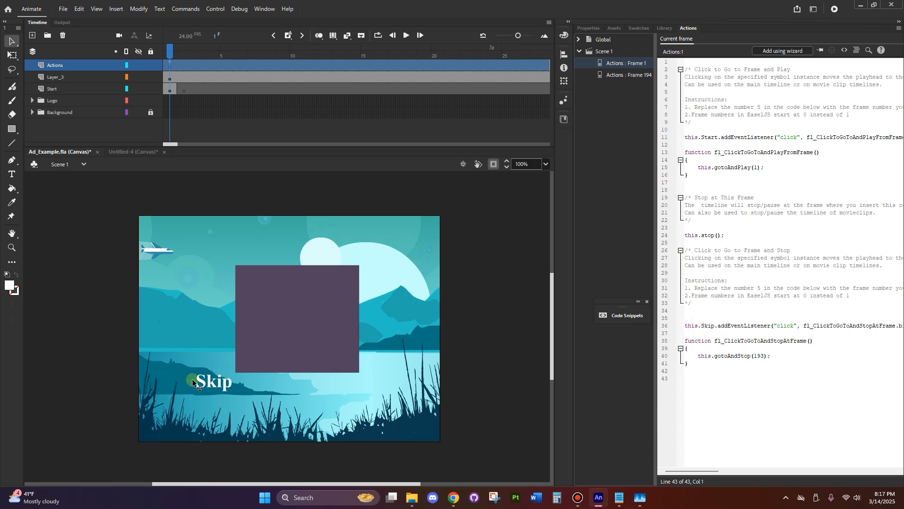
Give the Skip button on the stage the instance name "Skip"
left_click(210, 382)
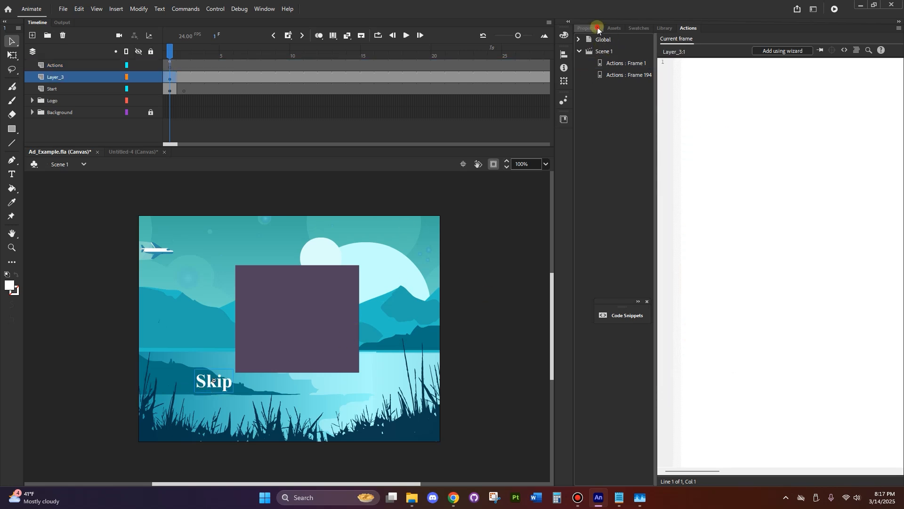
left_click(597, 28)
left_click(822, 76)
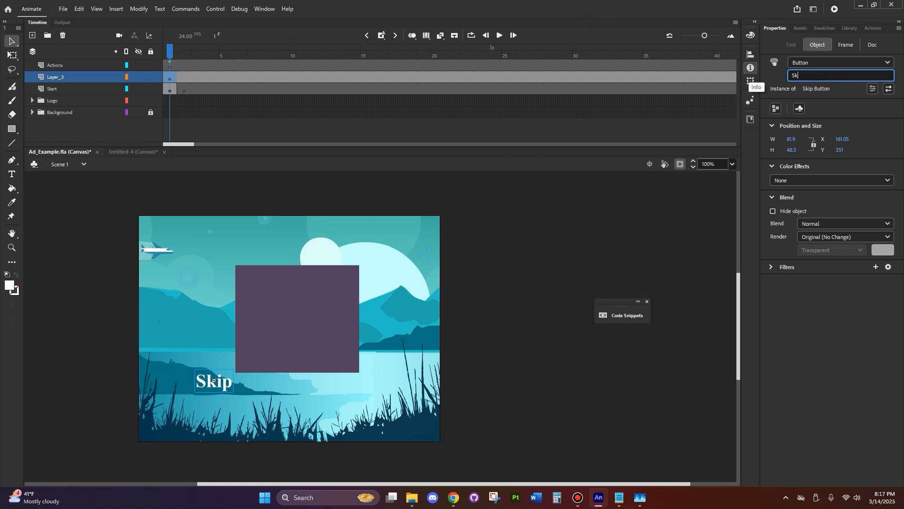
left_click(802, 350)
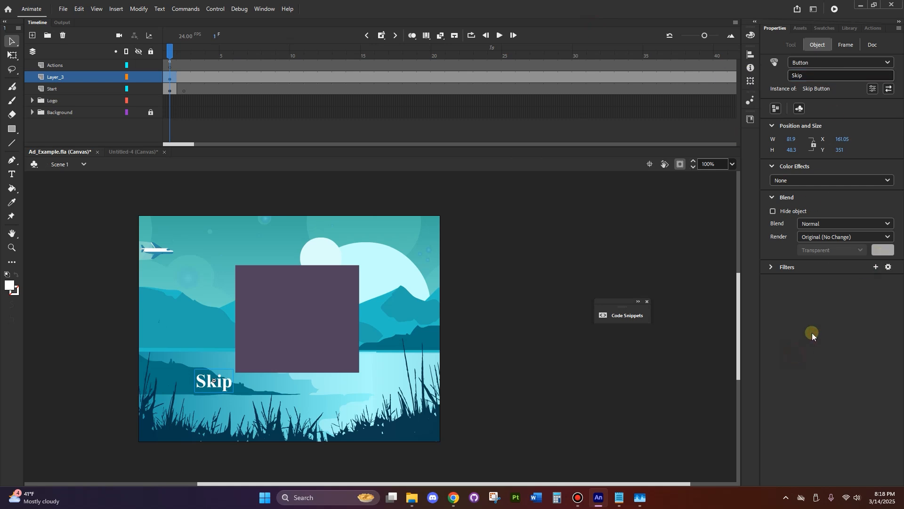
Check the action scripts at frames 194 and 1, and republish the ad
left_click(873, 28)
left_click(607, 75)
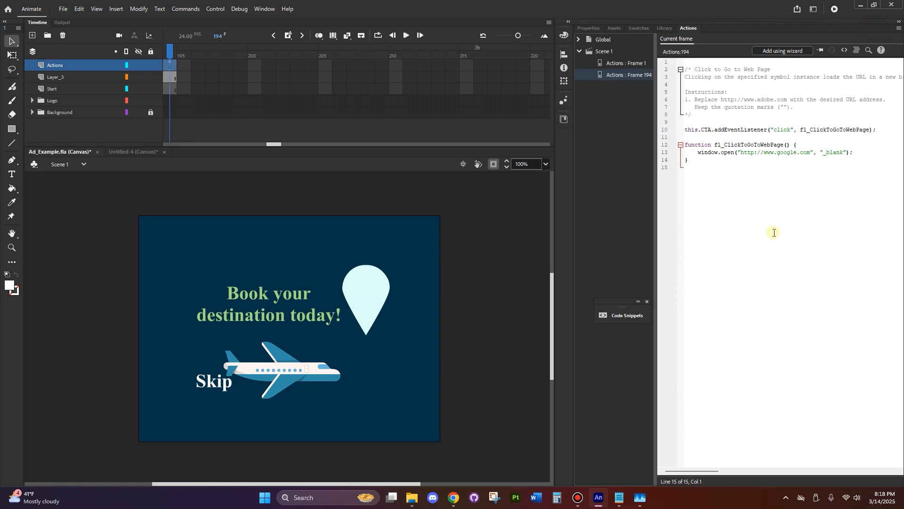
left_click(622, 63)
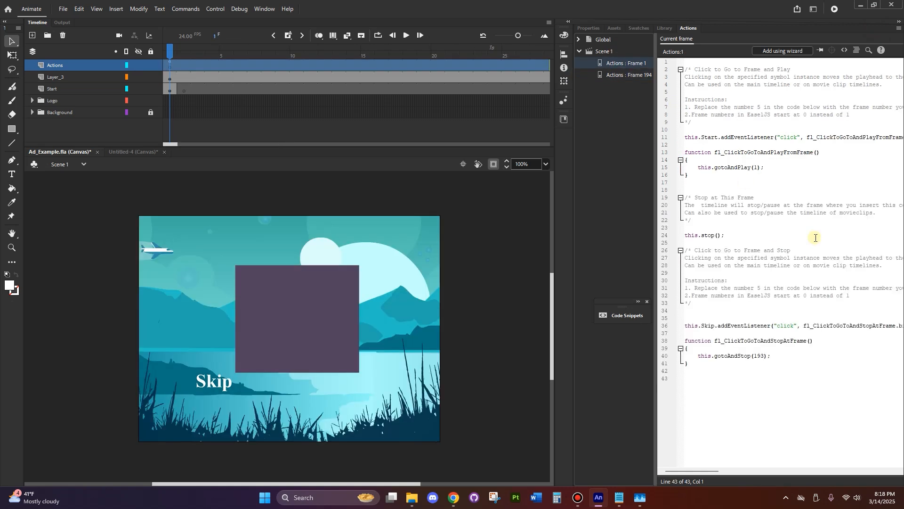
left_click(62, 9)
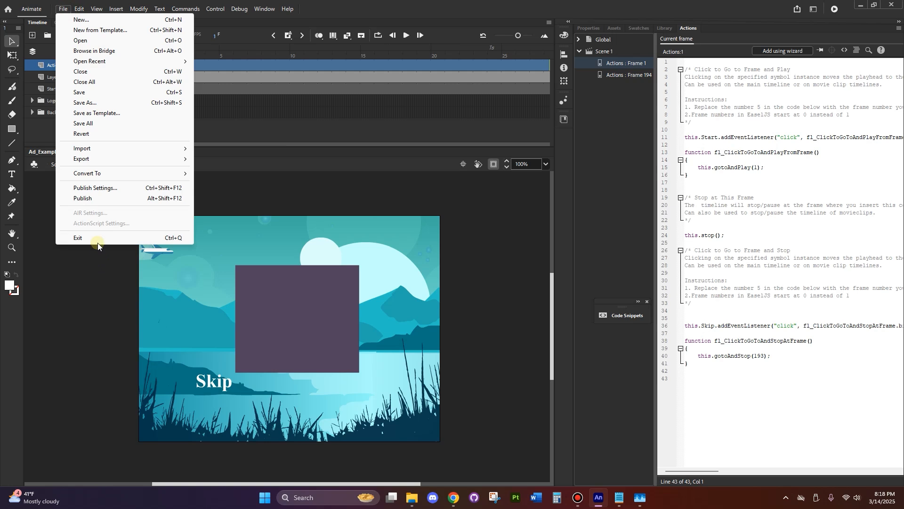
left_click(89, 198)
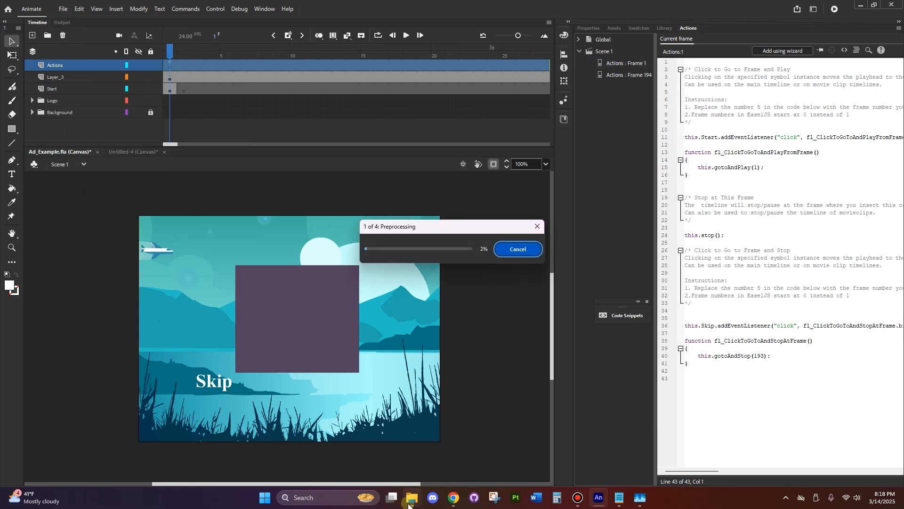
Open TravelAd.html from the New folder in the browser and test the Skip button
mouse_move(409, 505)
left_click(400, 452)
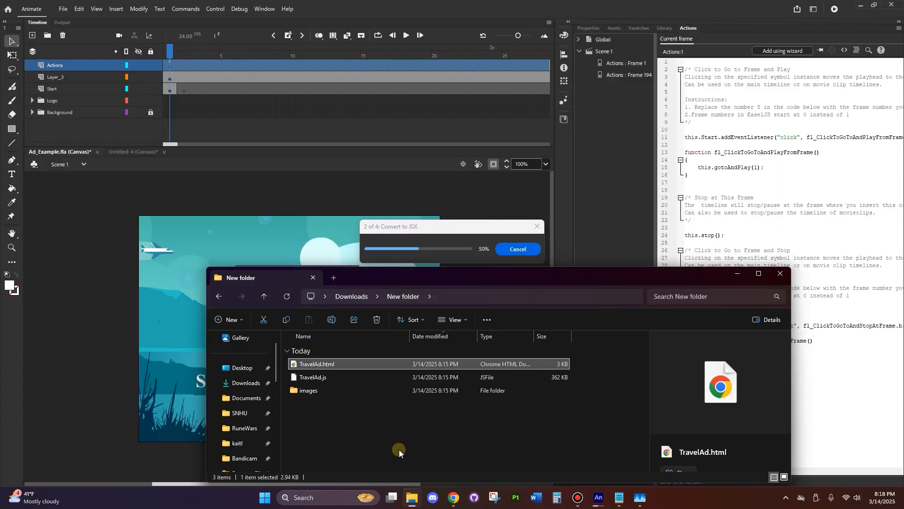
double_click(332, 365)
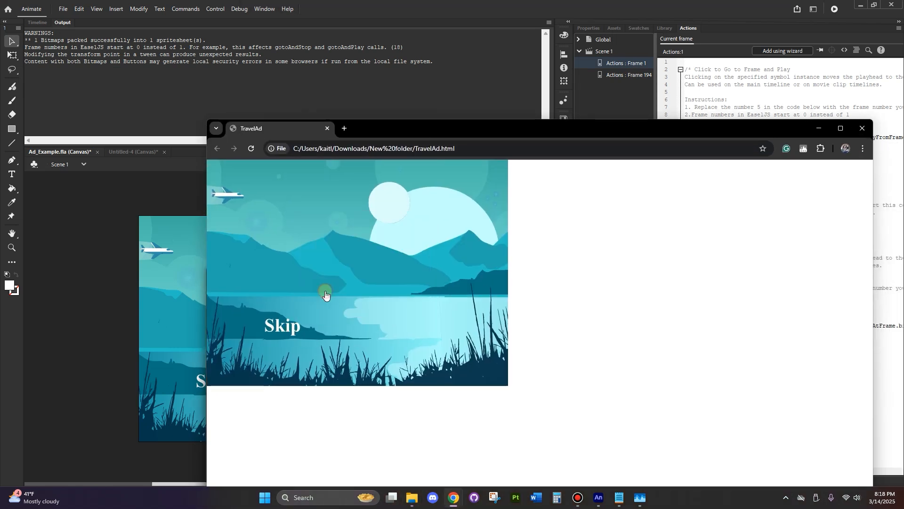
left_click(291, 329)
left_click(214, 152)
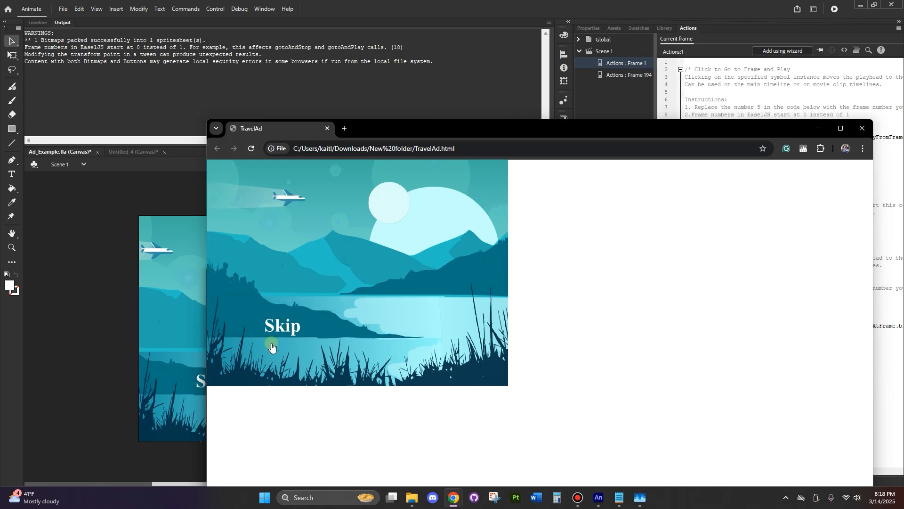
Test the Skip button in the browser preview, close it and return to the Animate document
left_click(282, 325)
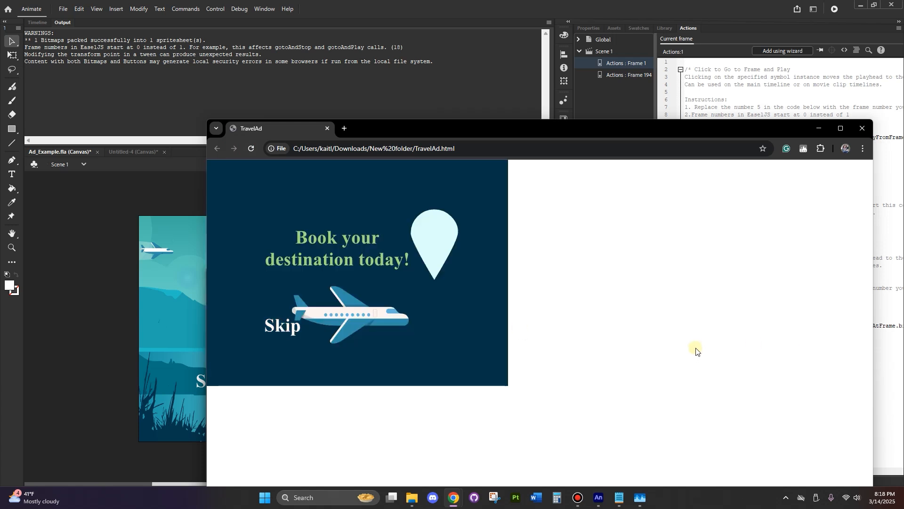
left_click(866, 132)
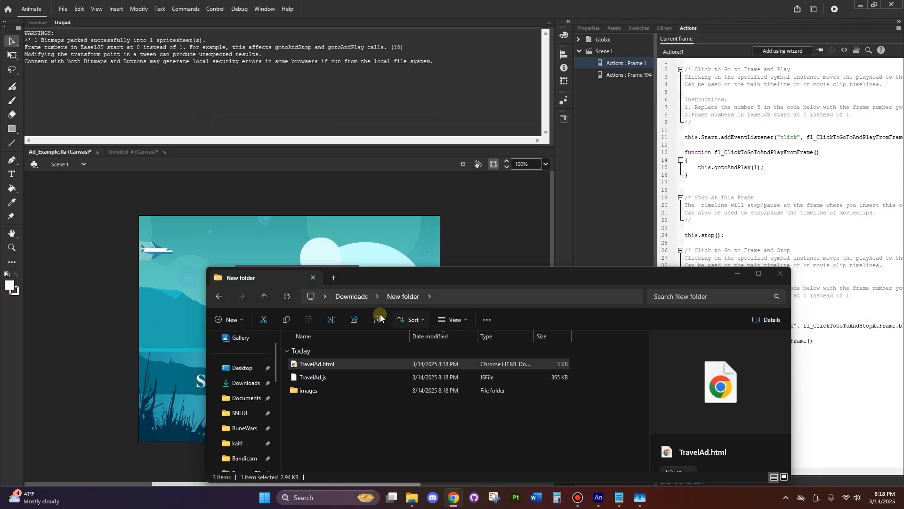
left_click(205, 388)
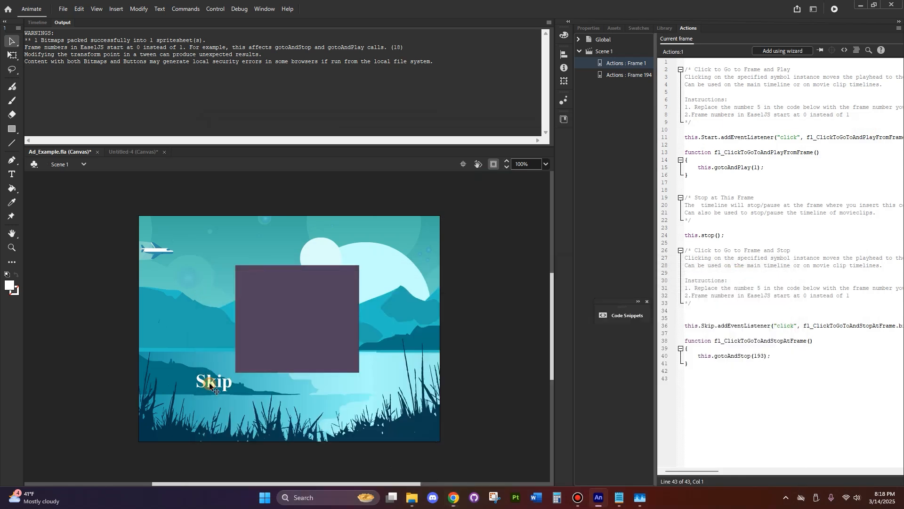
Open the Skip Button symbol for editing and remove the oversized rectangle from its Hit frame
left_click(211, 384)
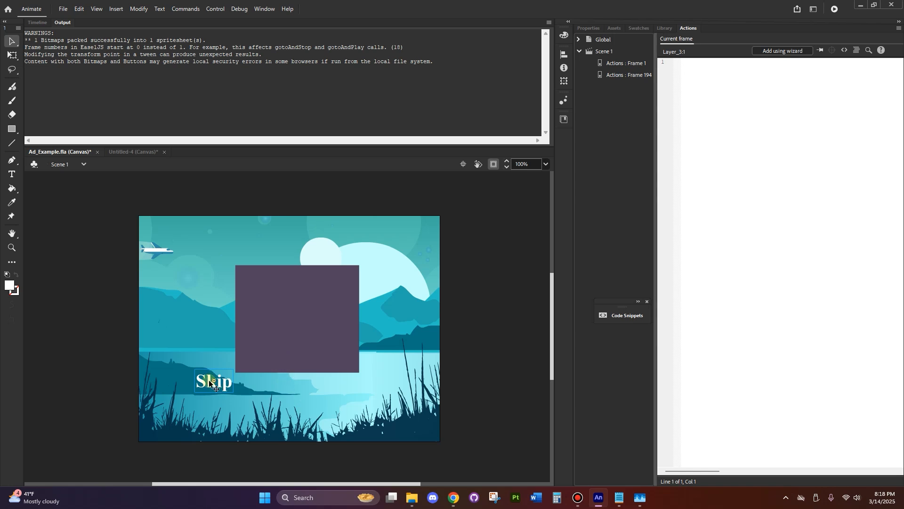
double_click(210, 383)
left_click(38, 22)
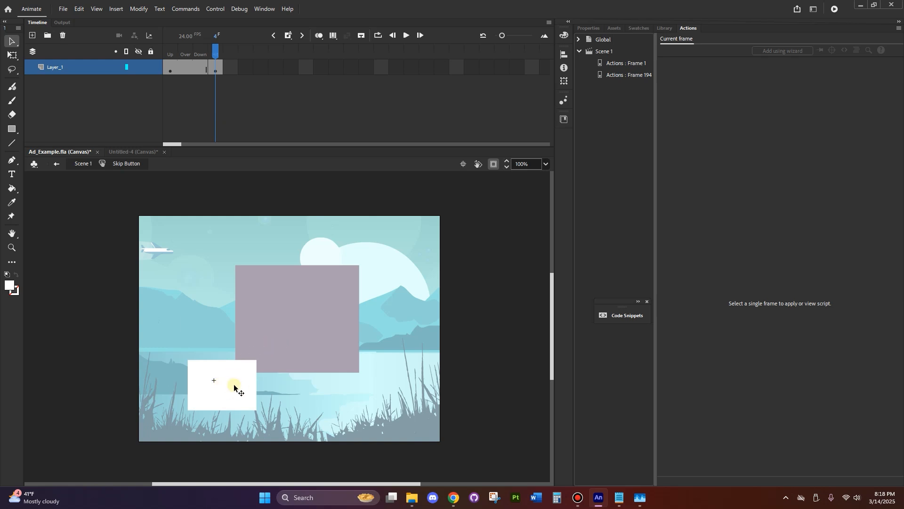
left_click(246, 384)
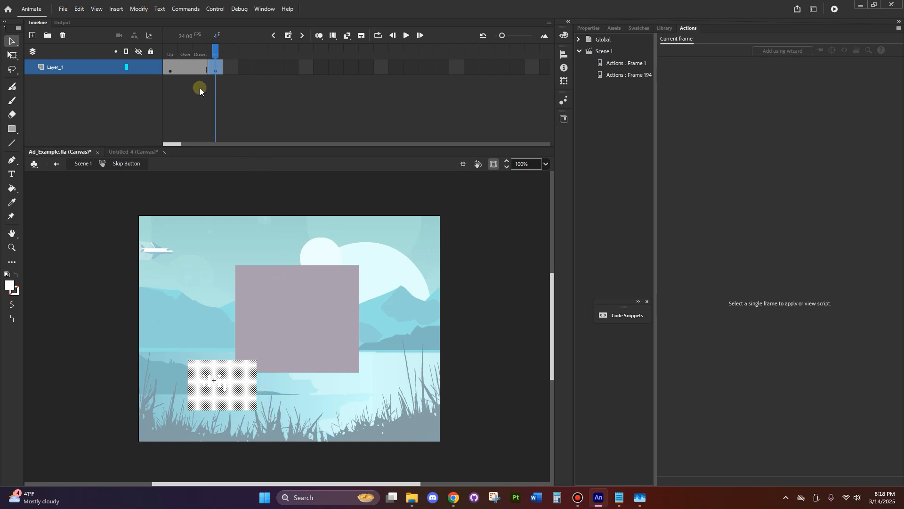
left_click(197, 71)
Draw a smaller hit-area rectangle around the Skip text in the Hit frame and return to Scene 1
left_click(11, 129)
left_click_drag(190, 371, 235, 397)
scroll(225, 380, "up", 10)
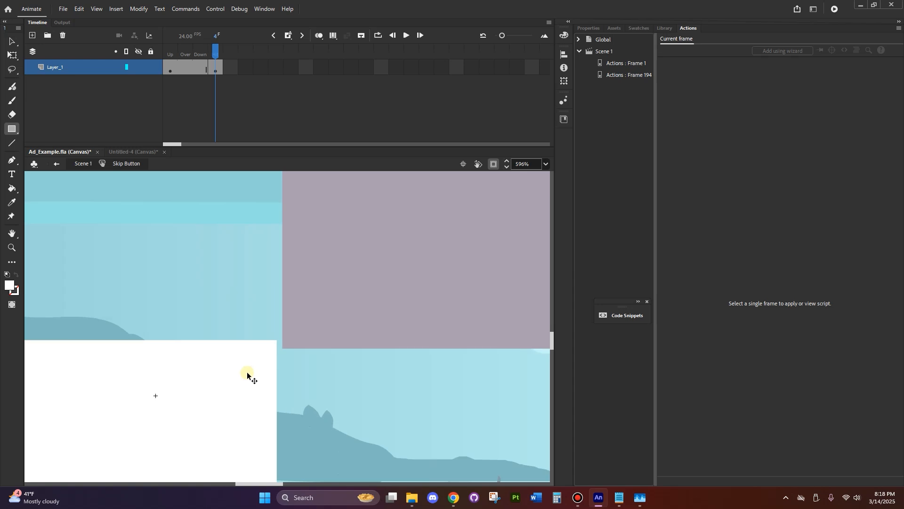
scroll(294, 387, "down", 7)
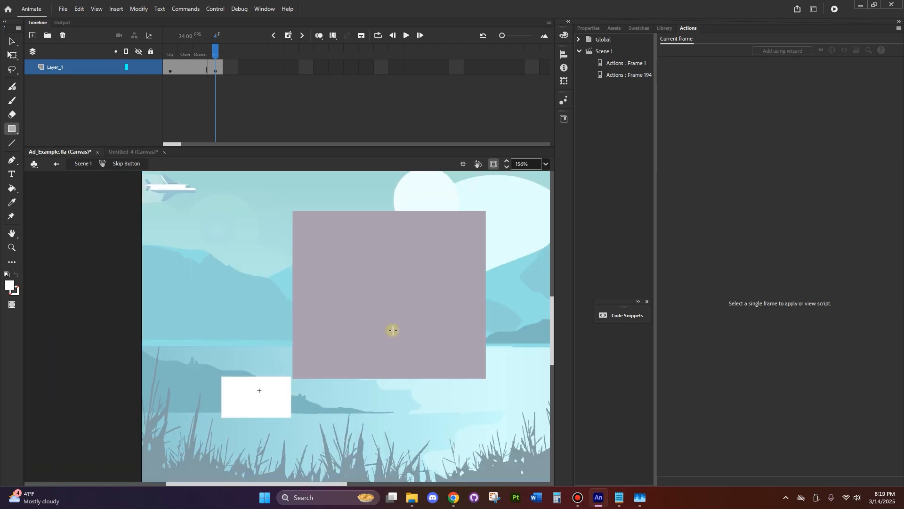
left_click(56, 164)
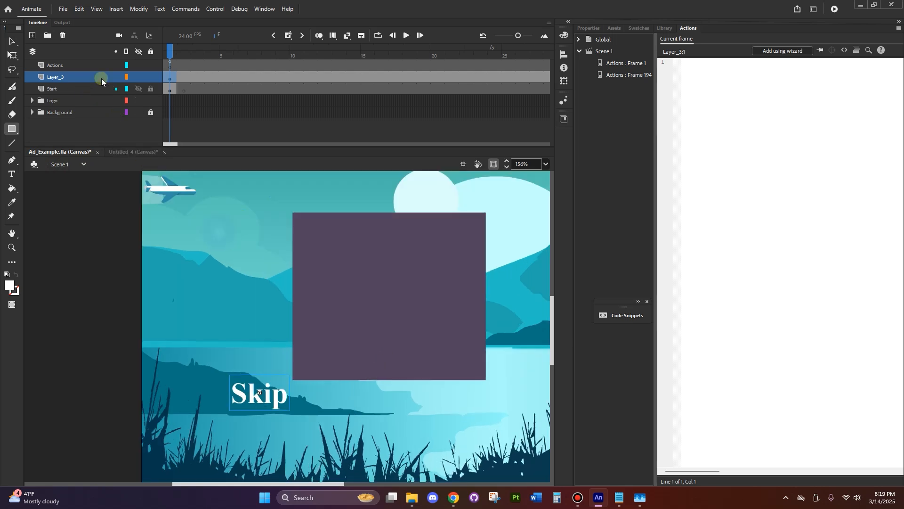
Move the Skip button to the lower-right corner of the ad artwork
scroll(363, 391, "down", 3)
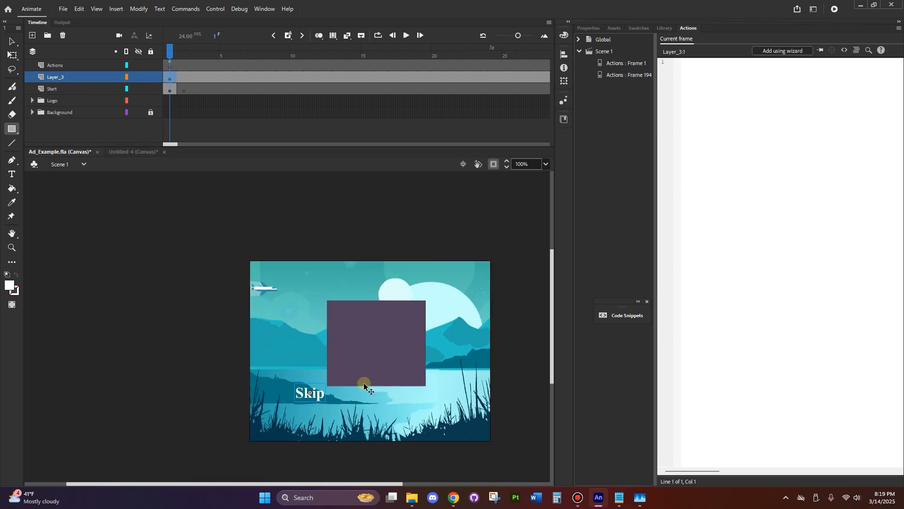
left_click(11, 41)
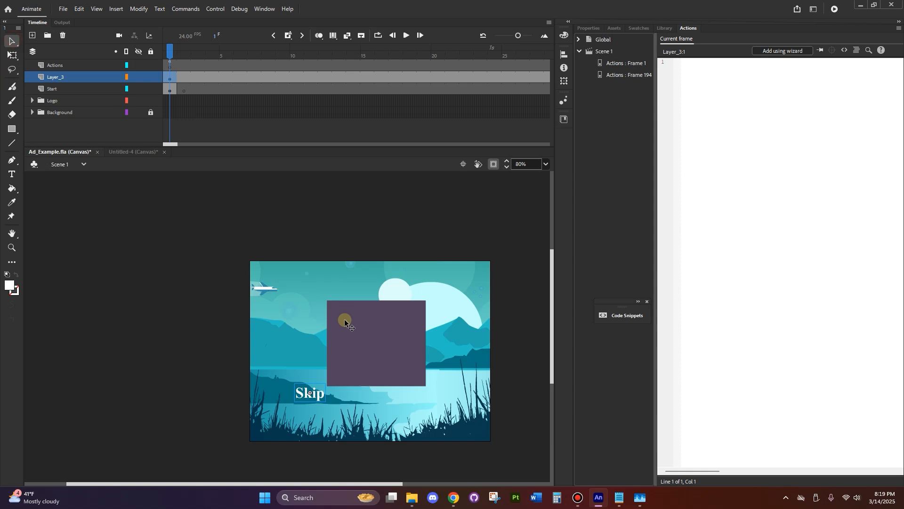
left_click_drag(313, 392, 480, 430)
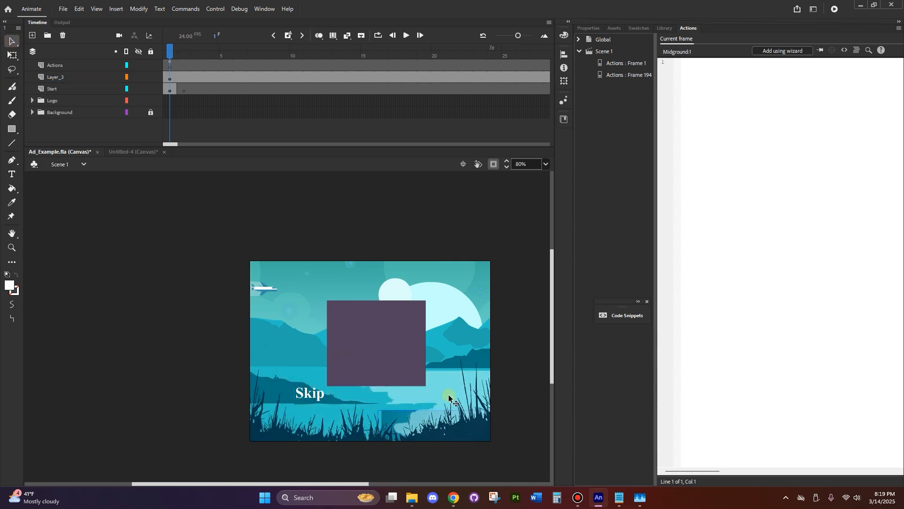
left_click(312, 399)
left_click_drag(312, 399, 471, 439)
left_click(523, 372)
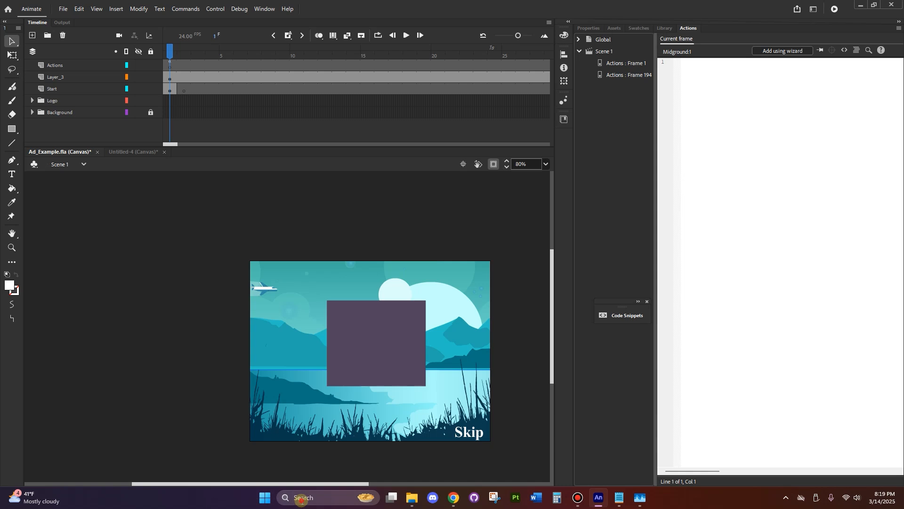
Open Paint and widen the blank canvas to 871 × 510 px
left_click(300, 496)
type("paint'")
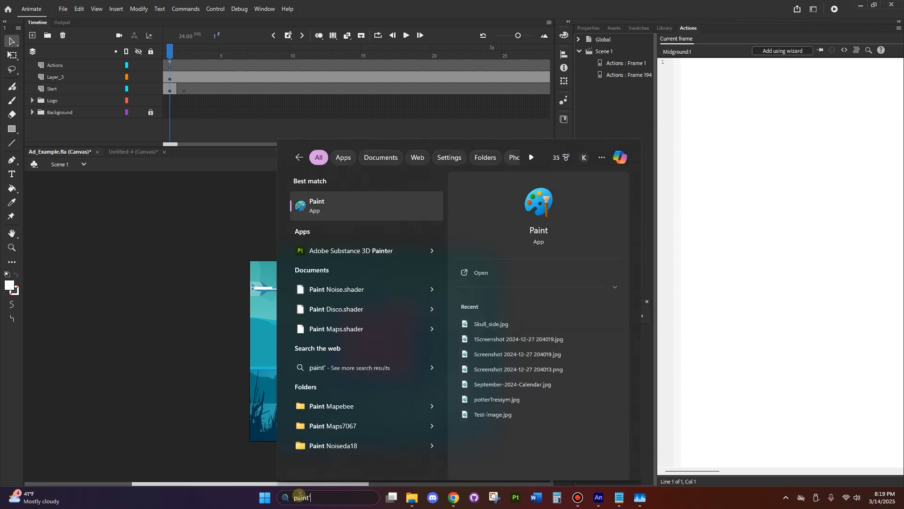
key("Return")
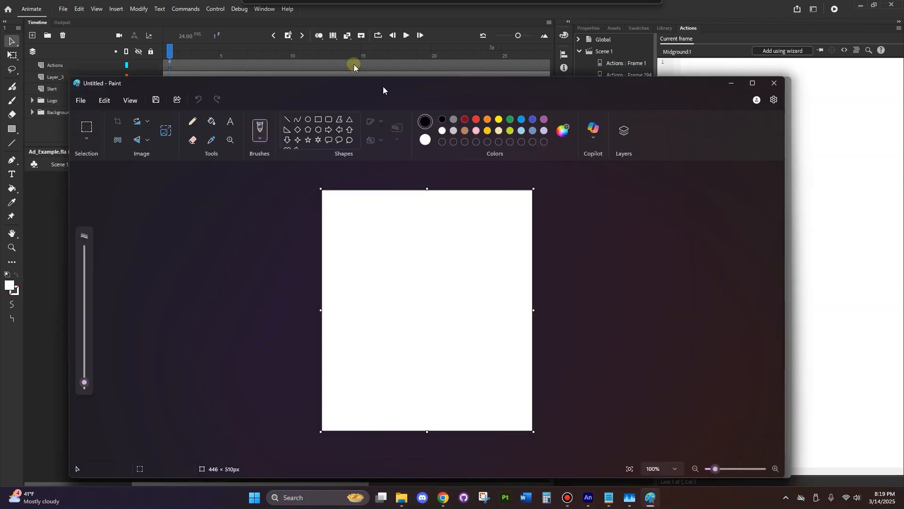
left_click_drag(544, 292, 736, 292)
Sketch a pencil timeline from 1 to 500 with a section up to 100 labelled Intro
left_click(193, 106)
left_click_drag(259, 241, 605, 238)
left_click_drag(258, 223, 258, 229)
mouse_move(594, 221)
left_mouse_down()
mouse_move(592, 231)
mouse_move(612, 219)
left_mouse_up()
mouse_move(258, 252)
left_mouse_down()
mouse_move(310, 254)
mouse_move(309, 243)
mouse_move(308, 260)
mouse_move(259, 259)
left_mouse_up()
left_click_drag(303, 225, 316, 226)
mouse_move(277, 270)
left_mouse_down()
mouse_move(278, 278)
mouse_move(278, 269)
mouse_move(283, 277)
mouse_move(299, 272)
left_mouse_up()
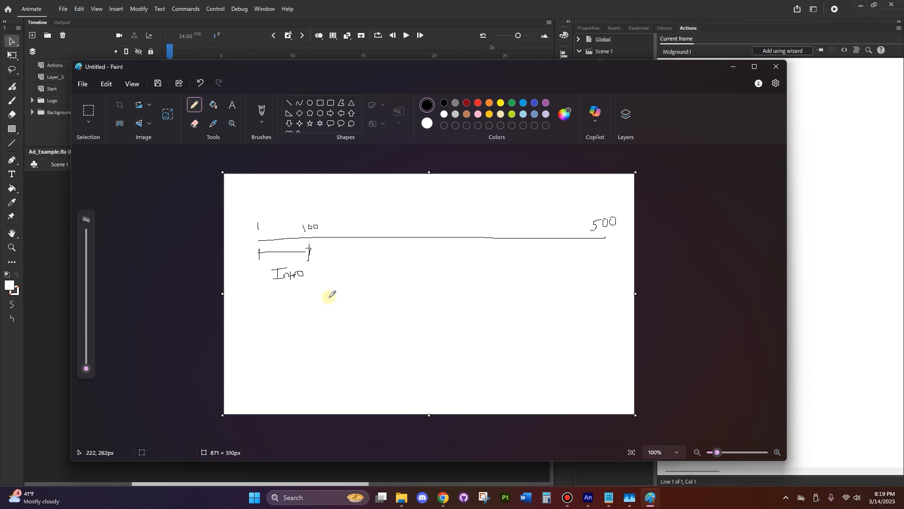
Add two choice boxes labelled A and B after the intro, mark 102, and draw the following timeline section
left_click(319, 262)
mouse_move(320, 245)
left_mouse_down()
mouse_move(322, 275)
mouse_move(328, 267)
left_mouse_up()
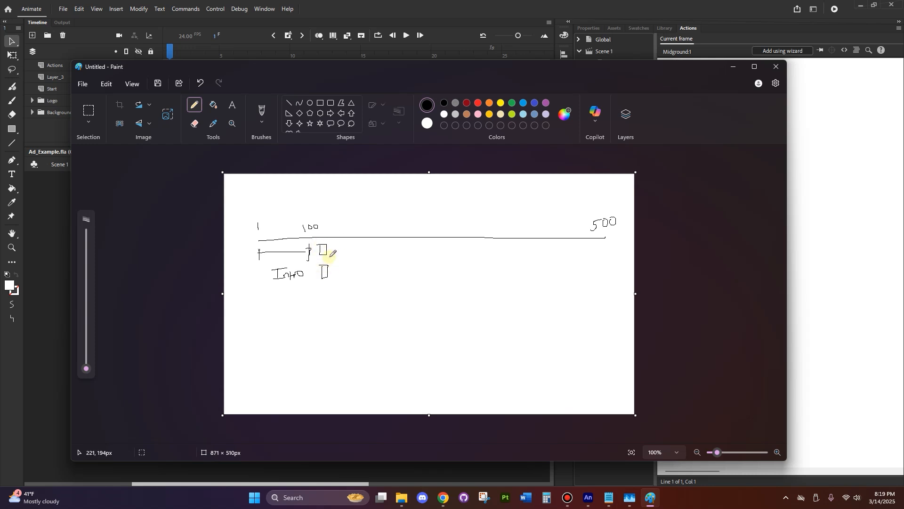
left_click_drag(331, 252, 338, 251)
left_click_drag(334, 248, 333, 277)
left_click_drag(338, 234, 339, 244)
mouse_move(341, 220)
left_mouse_down()
mouse_move(391, 245)
mouse_move(441, 237)
left_mouse_up()
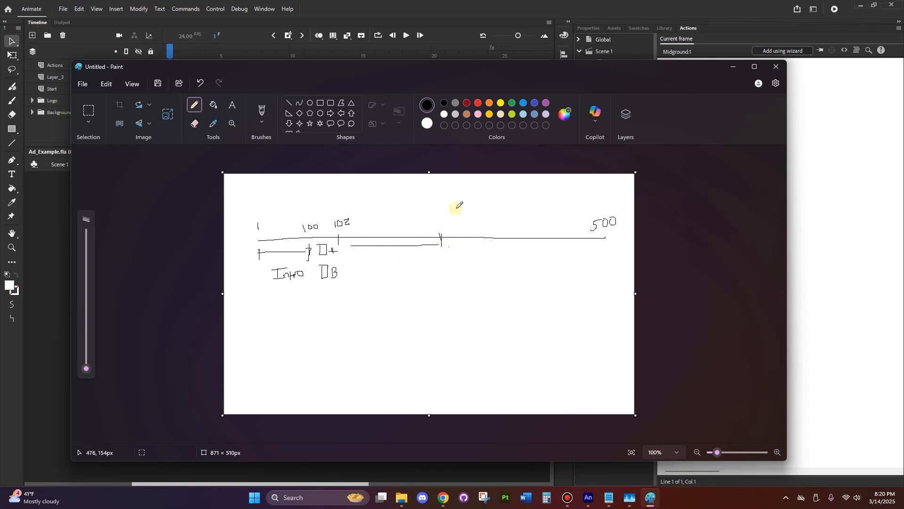
Mark 150 on the timeline, label the sections A and B, and add an S stop marker after each
left_click_drag(428, 220, 444, 217)
left_click_drag(446, 234, 448, 244)
left_click_drag(549, 232, 549, 249)
left_click_drag(458, 244, 544, 248)
mouse_move(379, 266)
left_mouse_down()
mouse_move(386, 251)
mouse_move(397, 257)
left_mouse_up()
left_click_drag(487, 253, 489, 263)
left_click_drag(488, 250, 490, 262)
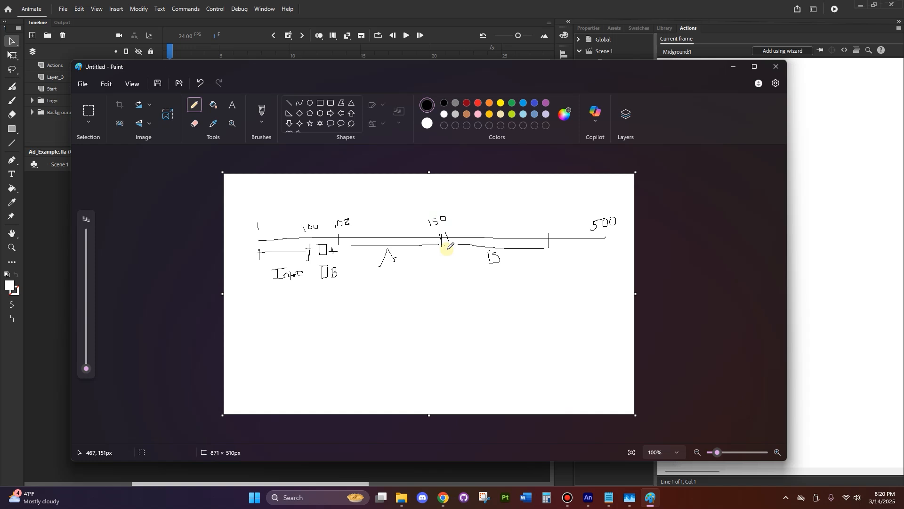
left_click_drag(446, 248, 437, 284)
left_click_drag(554, 252, 555, 283)
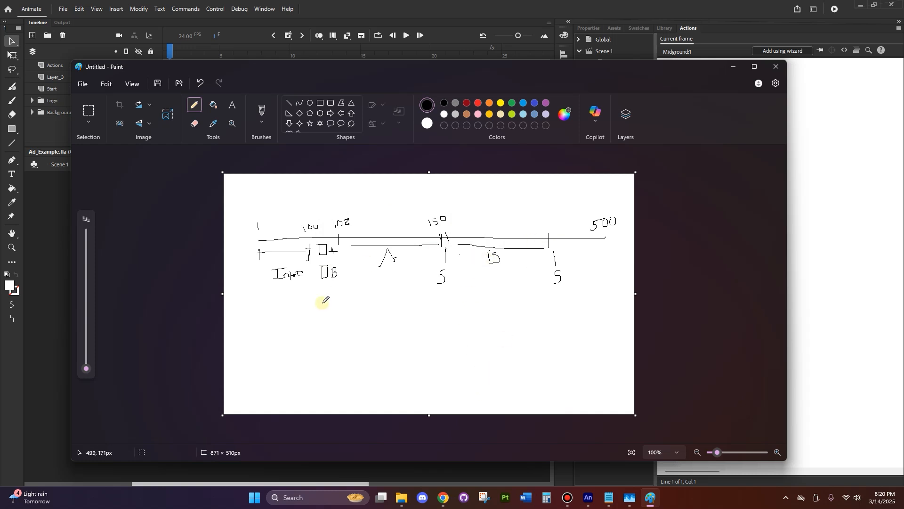
Sketch a branching story tree starting from I, label its branches A and B, and box the end of A
left_click_drag(312, 291, 296, 329)
mouse_move(313, 291)
left_mouse_down()
mouse_move(337, 322)
mouse_move(326, 338)
mouse_move(366, 343)
left_mouse_up()
left_click_drag(314, 282, 318, 281)
left_click_drag(314, 284, 322, 285)
mouse_move(290, 318)
left_mouse_down()
mouse_move(299, 312)
mouse_move(302, 329)
mouse_move(285, 342)
mouse_move(302, 330)
left_mouse_up()
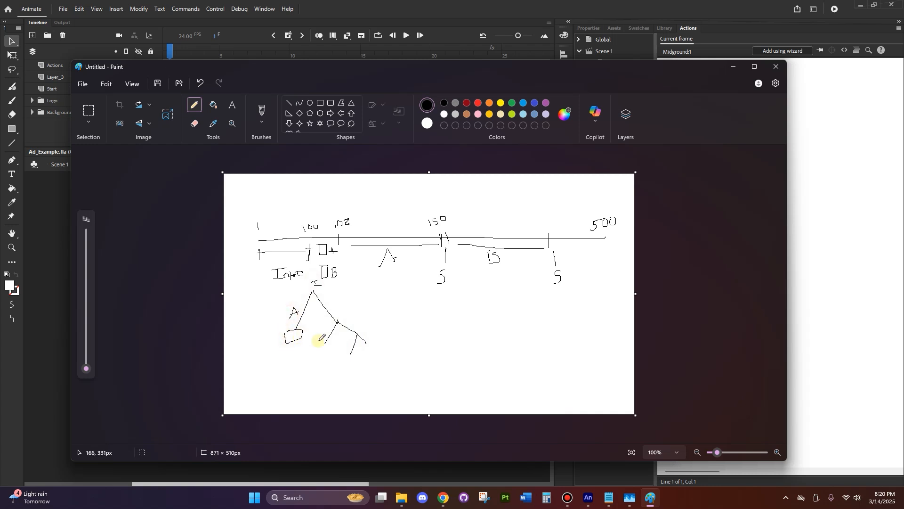
left_click_drag(327, 298, 330, 308)
Mark the ends of the B sub-branches, extend one downward, and loop an arrow from the other to A's box
mouse_move(322, 346)
left_mouse_down()
mouse_move(352, 368)
mouse_move(356, 361)
left_mouse_up()
left_click_drag(321, 355, 302, 386)
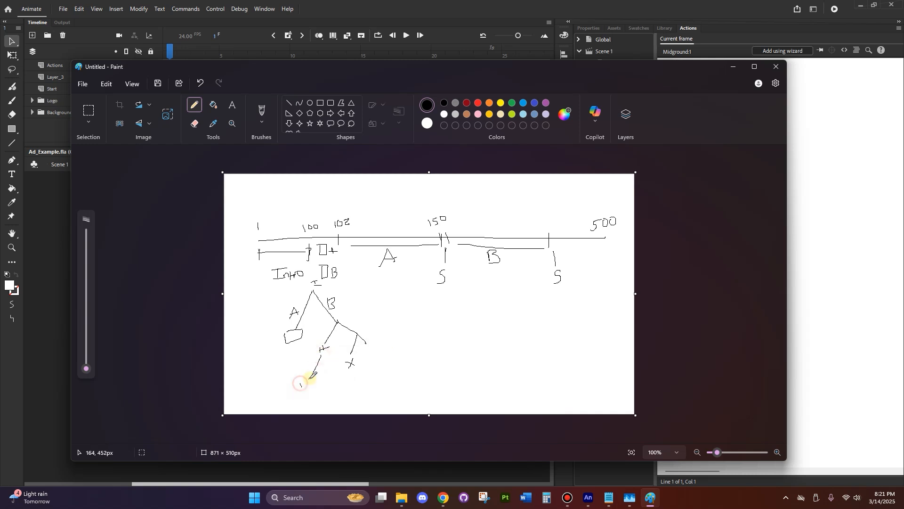
mouse_move(350, 364)
left_mouse_down()
mouse_move(318, 393)
mouse_move(267, 359)
mouse_move(278, 342)
left_mouse_up()
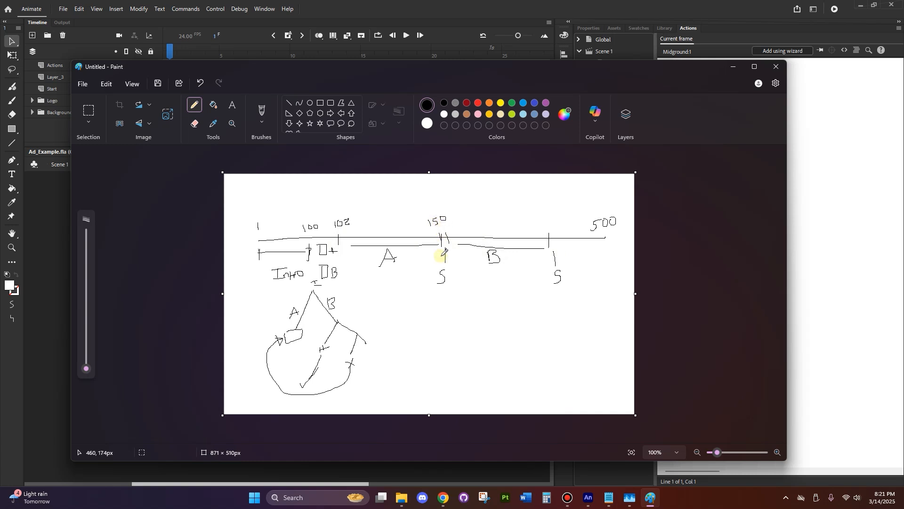
Draw a curved arrow from the 150 mark over section B to just past its end, and minimize Paint
mouse_move(443, 242)
left_mouse_down()
mouse_move(462, 198)
mouse_move(523, 191)
mouse_move(554, 212)
mouse_move(570, 232)
left_mouse_up()
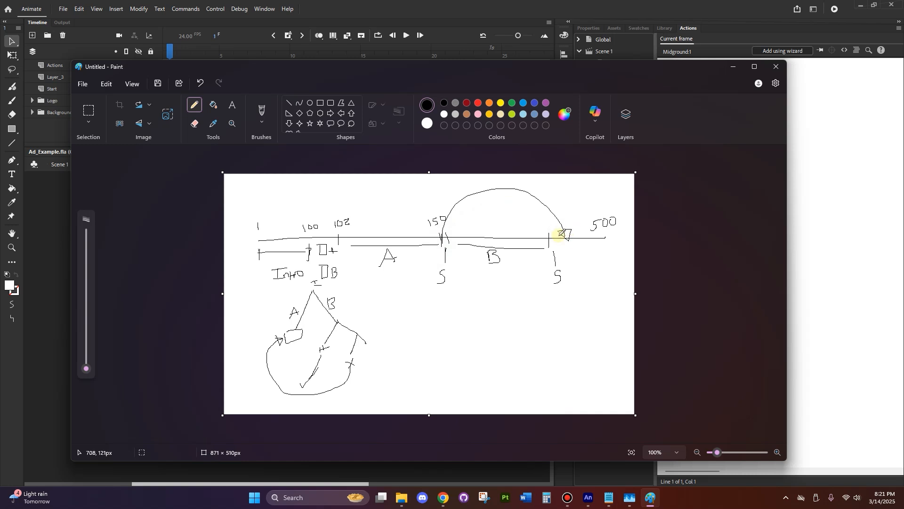
left_click(733, 67)
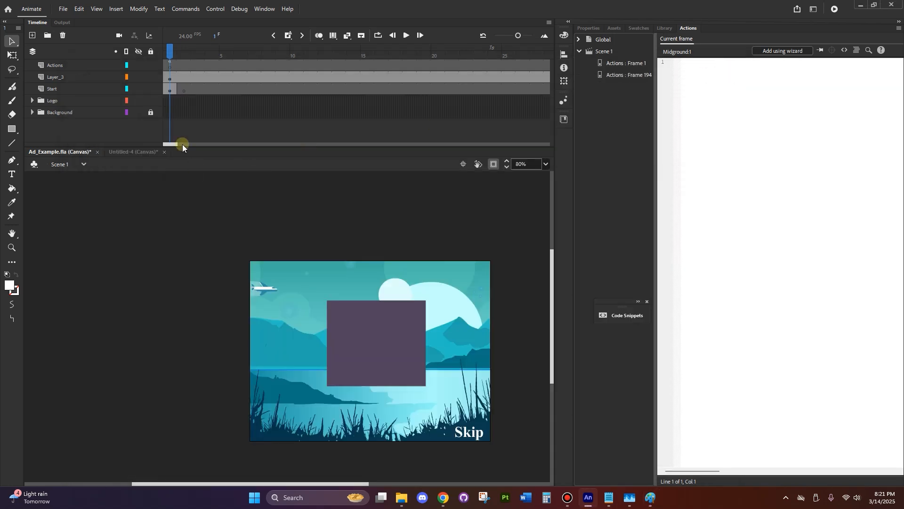
Go to frame 194 of the ad timeline and select the Skip button on the stage
left_click_drag(169, 52, 147, 61)
left_click(372, 334)
left_click_drag(172, 50, 733, 55)
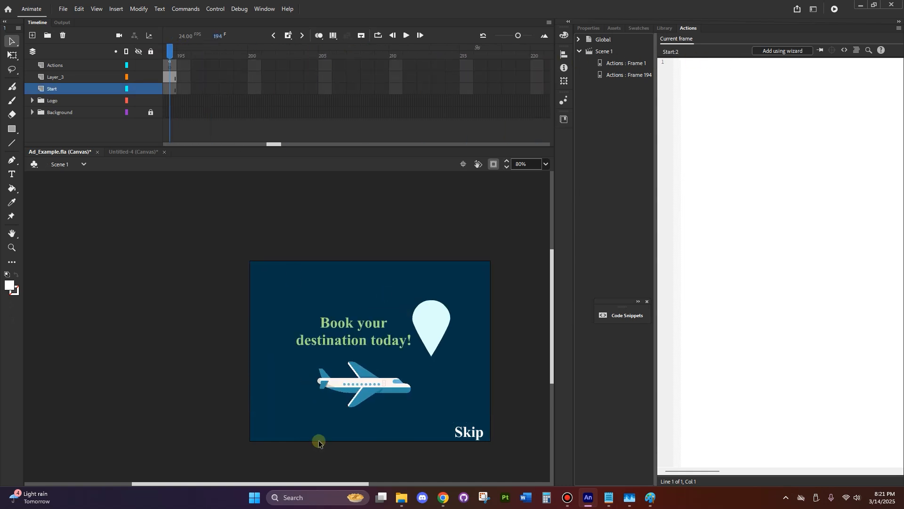
mouse_move(401, 498)
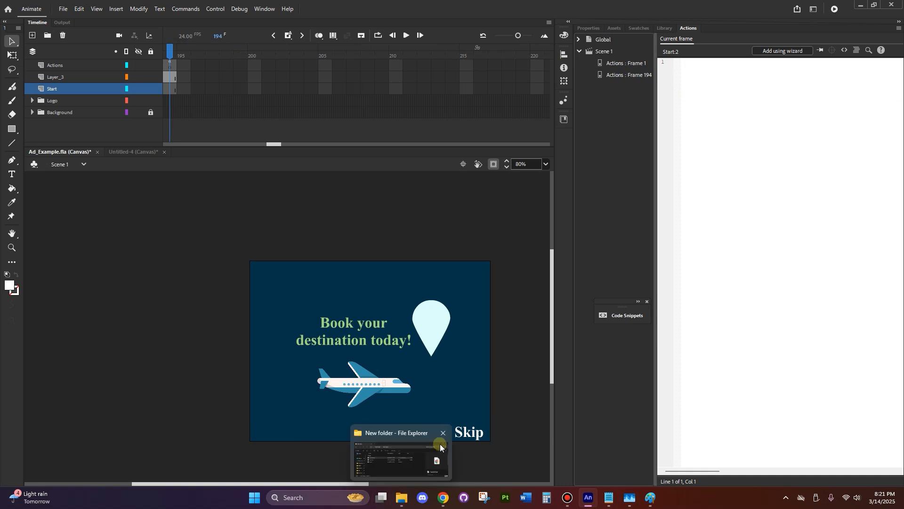
left_click(465, 434)
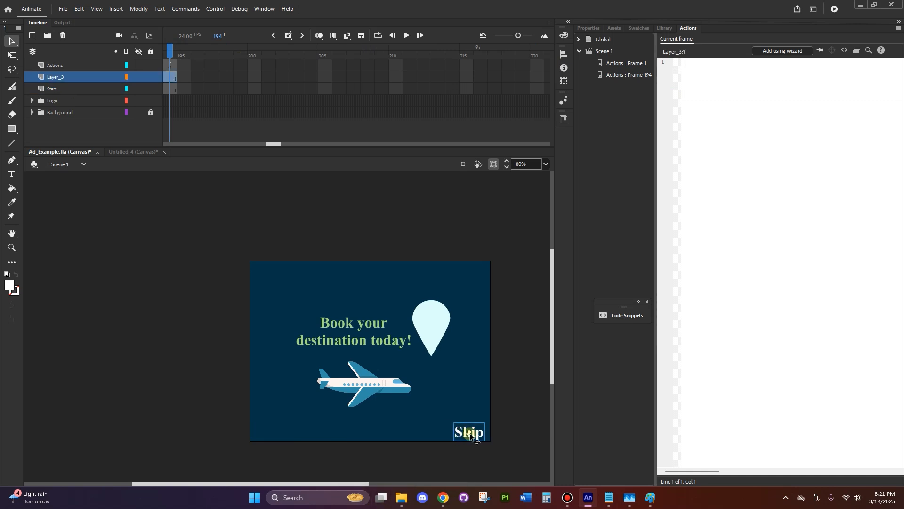